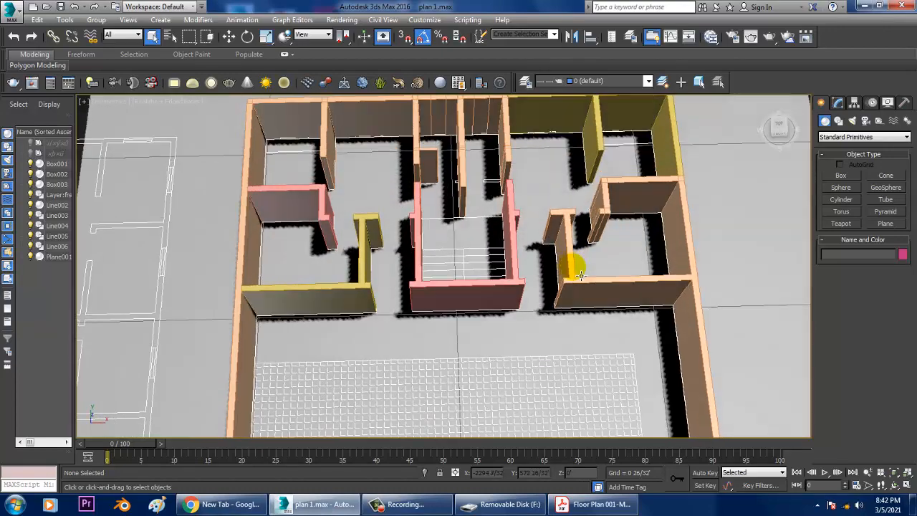
Examine the extruded walls in the perspective and top views, covering the staircase, tiled area and upper rooms.
{"action": "key", "text": "alt+w"}
{"action": "key", "text": "alt+w"}
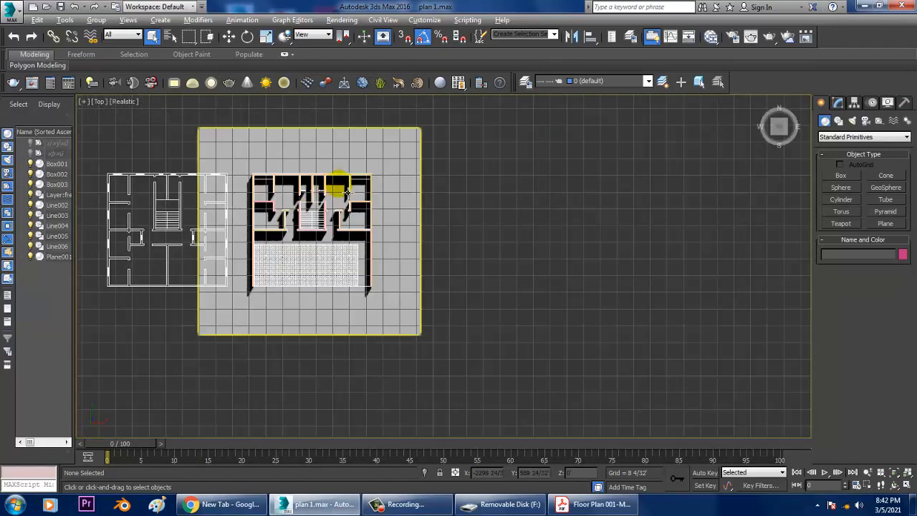
{"action": "scroll", "coordinate": [334, 180], "scroll_direction": "up", "scroll_amount": 3}
{"action": "key", "text": "alt+w"}
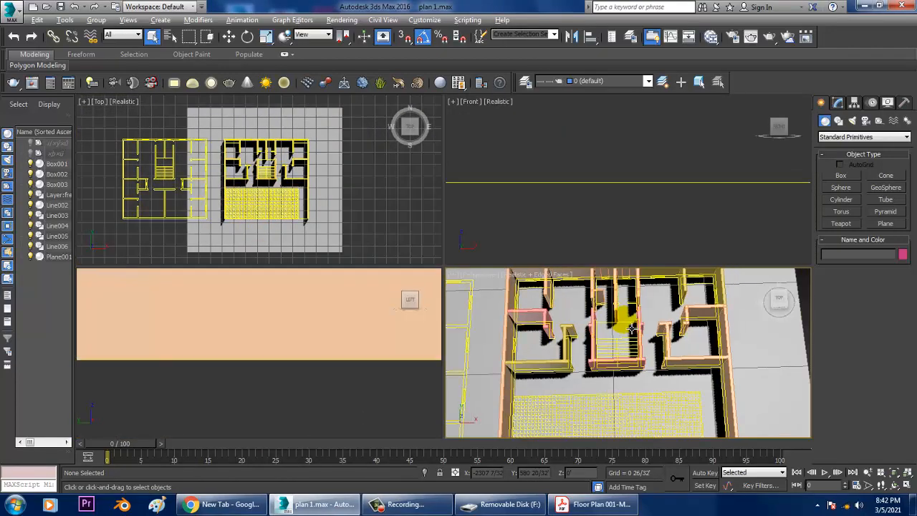
{"action": "key", "text": "alt+w"}
{"action": "scroll", "coordinate": [530, 287], "scroll_direction": "up", "scroll_amount": 5}
{"action": "middle_click_drag", "start_coordinate": [530, 287], "coordinate": [571, 286], "text": "alt"}
{"action": "key", "text": "alt+w"}
{"action": "left_click", "coordinate": [335, 198]}
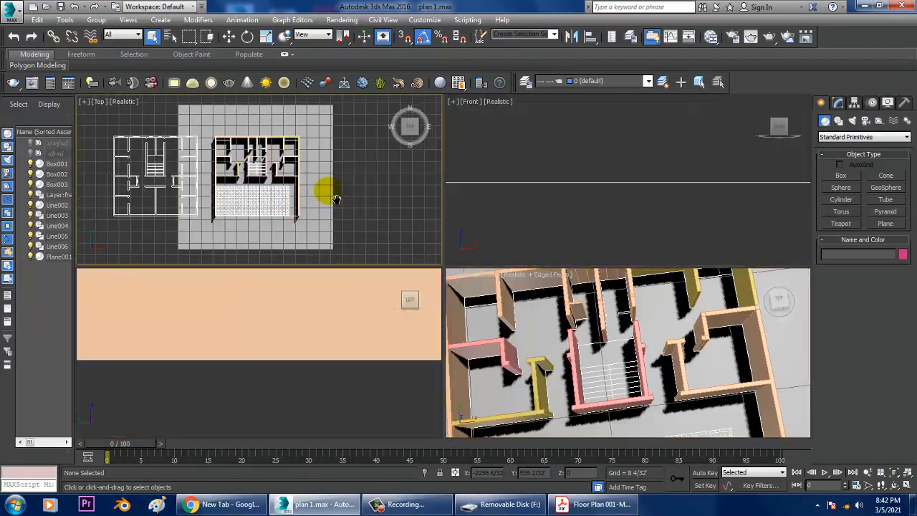
{"action": "key", "text": "alt+w"}
{"action": "scroll", "coordinate": [410, 234], "scroll_direction": "up", "scroll_amount": 4}
{"action": "middle_click_drag", "start_coordinate": [453, 248], "coordinate": [446, 216]}
{"action": "scroll", "coordinate": [447, 215], "scroll_direction": "up", "scroll_amount": 4}
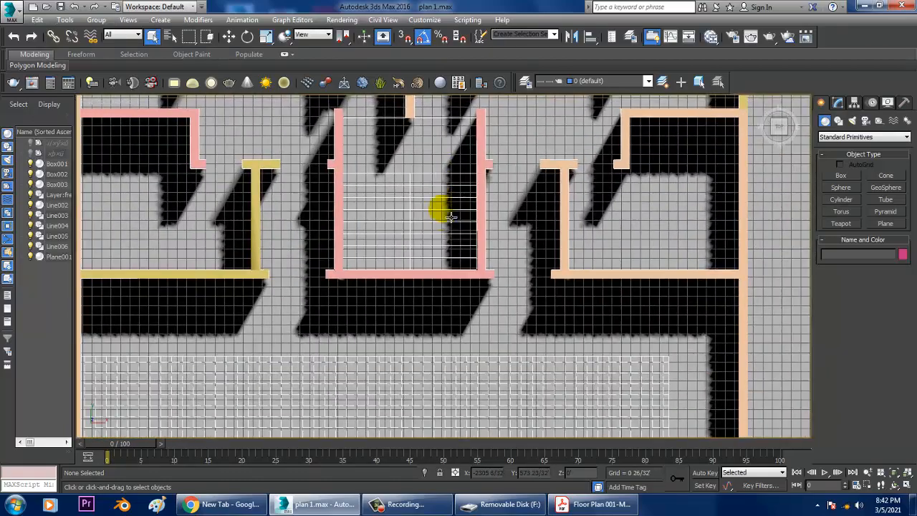
{"action": "scroll", "coordinate": [447, 215], "scroll_direction": "down", "scroll_amount": 4}
{"action": "middle_click_drag", "start_coordinate": [481, 265], "coordinate": [484, 257]}
{"action": "middle_click_drag", "start_coordinate": [481, 301], "coordinate": [501, 251]}
{"action": "scroll", "coordinate": [501, 250], "scroll_direction": "up", "scroll_amount": 2}
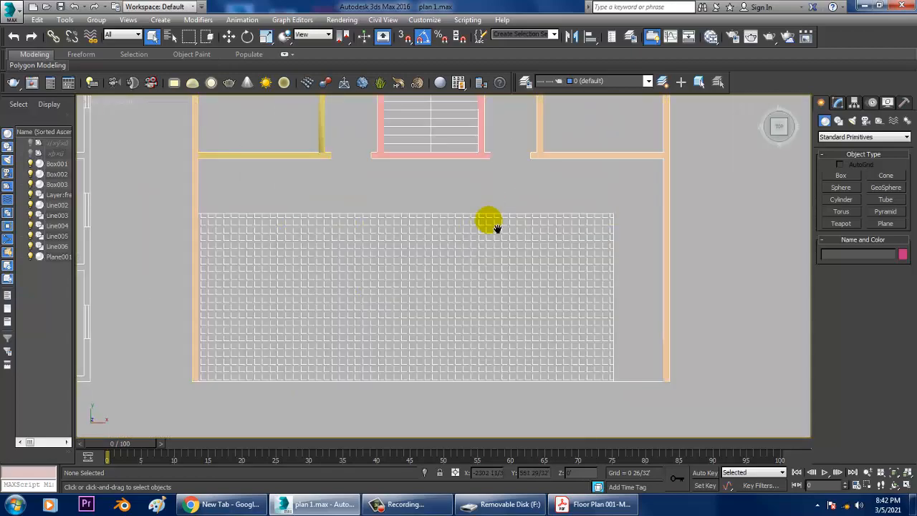
{"action": "middle_click_drag", "start_coordinate": [497, 107], "coordinate": [515, 344]}
{"action": "scroll", "coordinate": [485, 260], "scroll_direction": "up", "scroll_amount": 4}
{"action": "middle_click_drag", "start_coordinate": [505, 260], "coordinate": [560, 279]}
{"action": "scroll", "coordinate": [458, 247], "scroll_direction": "up", "scroll_amount": 2}
{"action": "scroll", "coordinate": [530, 250], "scroll_direction": "down", "scroll_amount": 4}
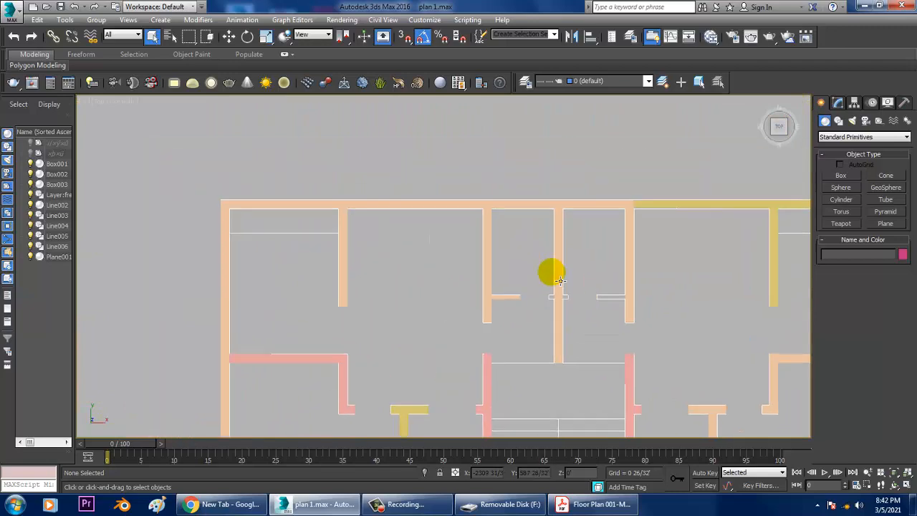
Select the ground plane and switch the top view to wireframe display.
{"action": "left_click", "coordinate": [387, 181]}
{"action": "key", "text": "alt+w"}
{"action": "left_click", "coordinate": [638, 351]}
{"action": "key", "text": "alt+w"}
{"action": "middle_click_drag", "start_coordinate": [583, 325], "coordinate": [399, 287], "text": "alt"}
{"action": "key", "text": "w"}
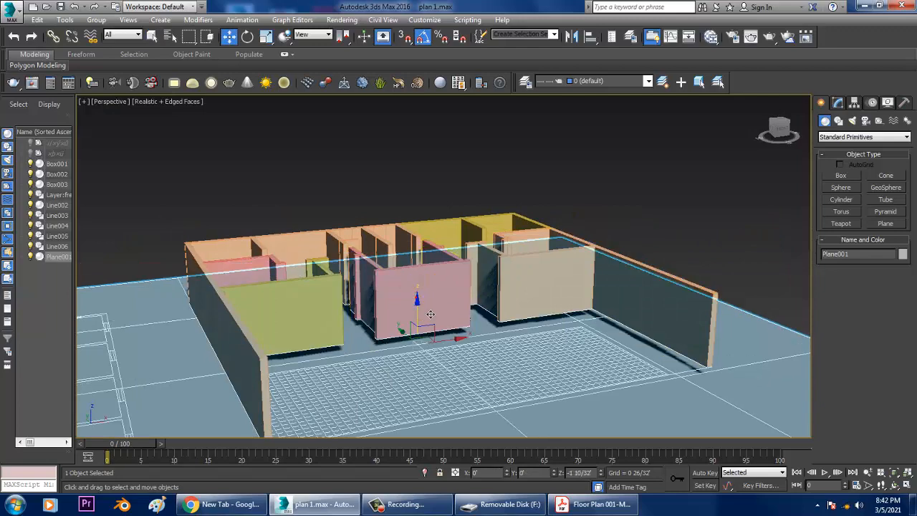
{"action": "key", "text": "alt+w"}
{"action": "left_click", "coordinate": [282, 212]}
{"action": "key", "text": "alt+w"}
{"action": "middle_click_drag", "start_coordinate": [308, 198], "coordinate": [280, 139]}
{"action": "key", "text": "F3"}
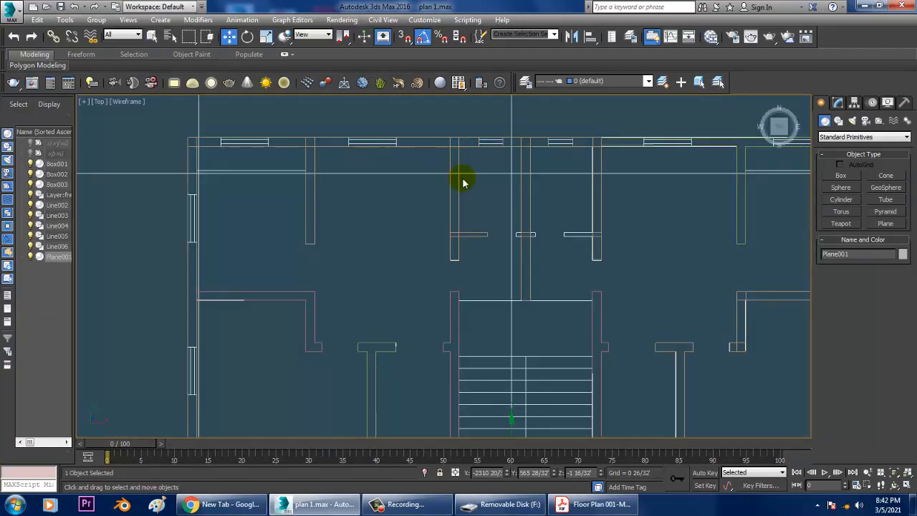
Freeze the selected ground plane so it cannot be picked while editing the walls.
{"action": "scroll", "coordinate": [405, 212], "scroll_direction": "down", "scroll_amount": 5}
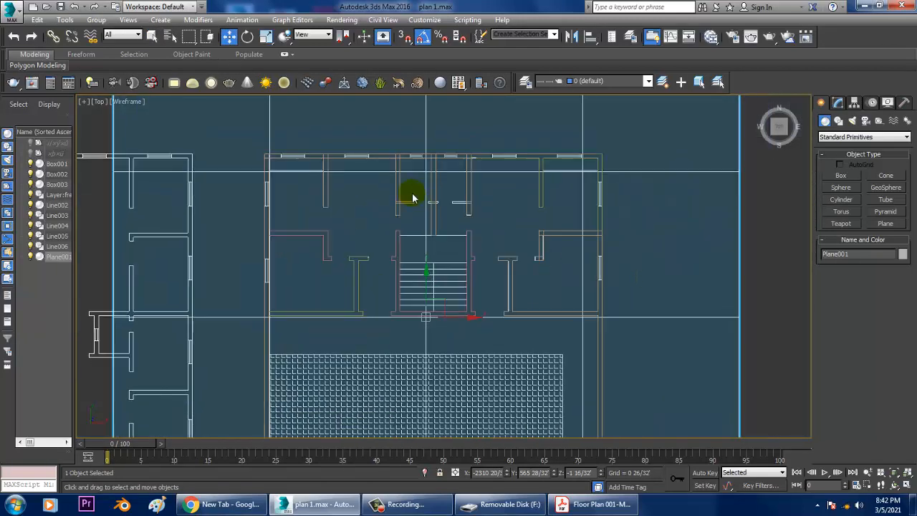
{"action": "scroll", "coordinate": [413, 198], "scroll_direction": "down", "scroll_amount": 3}
{"action": "scroll", "coordinate": [530, 207], "scroll_direction": "up", "scroll_amount": 3}
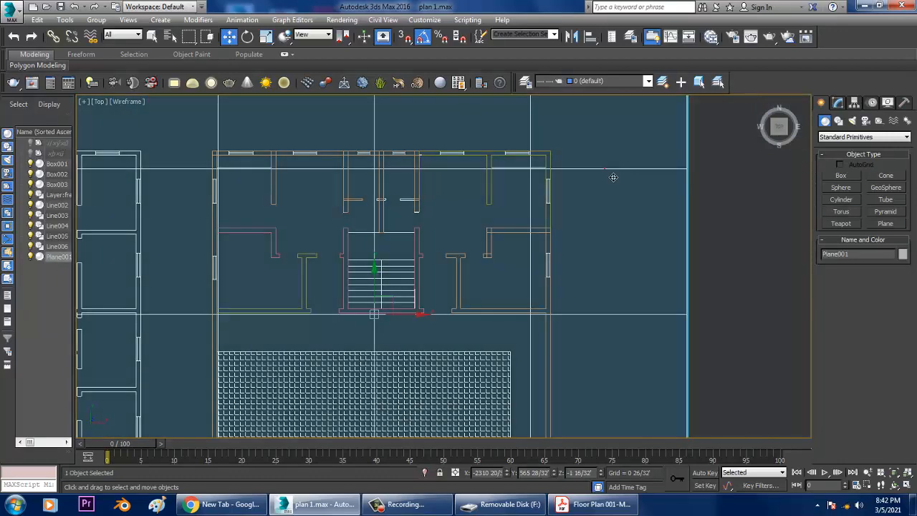
{"action": "left_click", "coordinate": [606, 169]}
{"action": "right_click", "coordinate": [607, 167]}
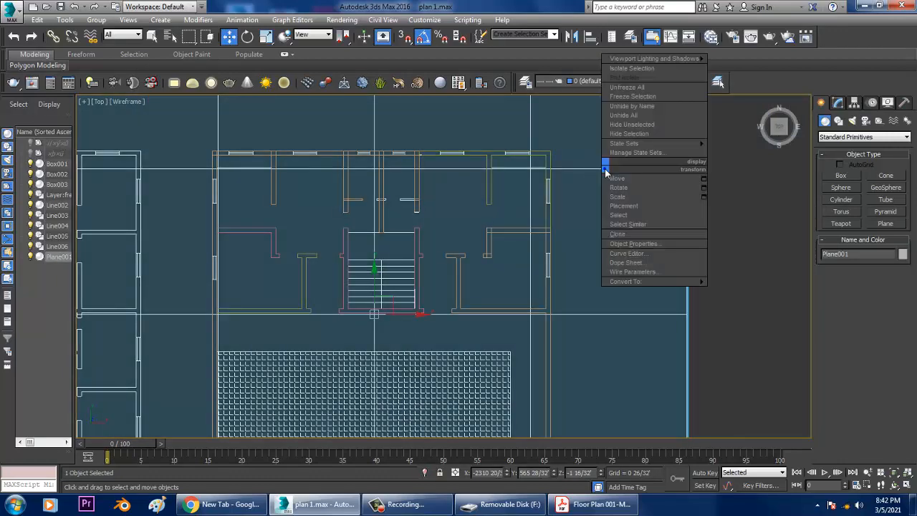
{"action": "left_click", "coordinate": [634, 97]}
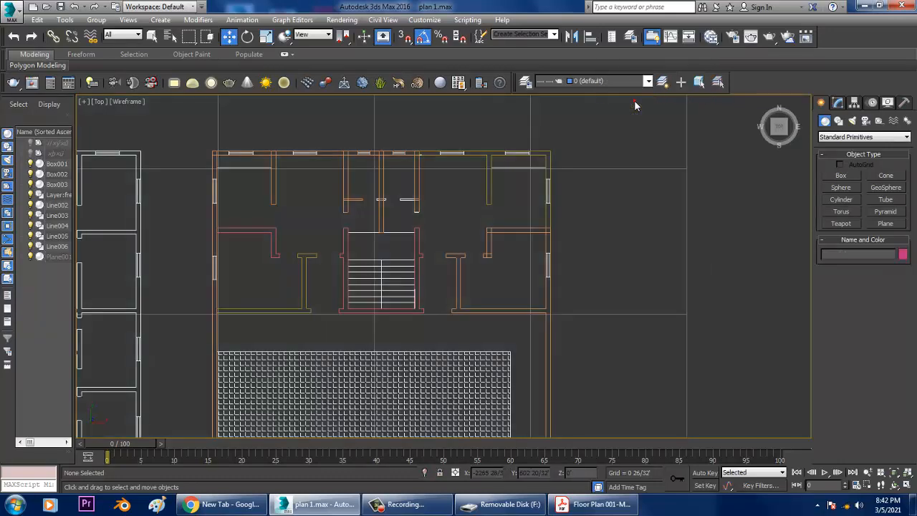
Try shifting the yellow T-ended wall beside the staircase along X, and undo the move.
{"action": "scroll", "coordinate": [506, 235], "scroll_direction": "up", "scroll_amount": 5}
{"action": "scroll", "coordinate": [518, 273], "scroll_direction": "up", "scroll_amount": 2}
{"action": "middle_click_drag", "start_coordinate": [504, 278], "coordinate": [497, 207]}
{"action": "middle_click_drag", "start_coordinate": [483, 327], "coordinate": [446, 171]}
{"action": "mouse_move", "coordinate": [502, 322]}
{"action": "middle_mouse_down"}
{"action": "mouse_move", "coordinate": [466, 213]}
{"action": "mouse_move", "coordinate": [487, 211]}
{"action": "middle_mouse_up"}
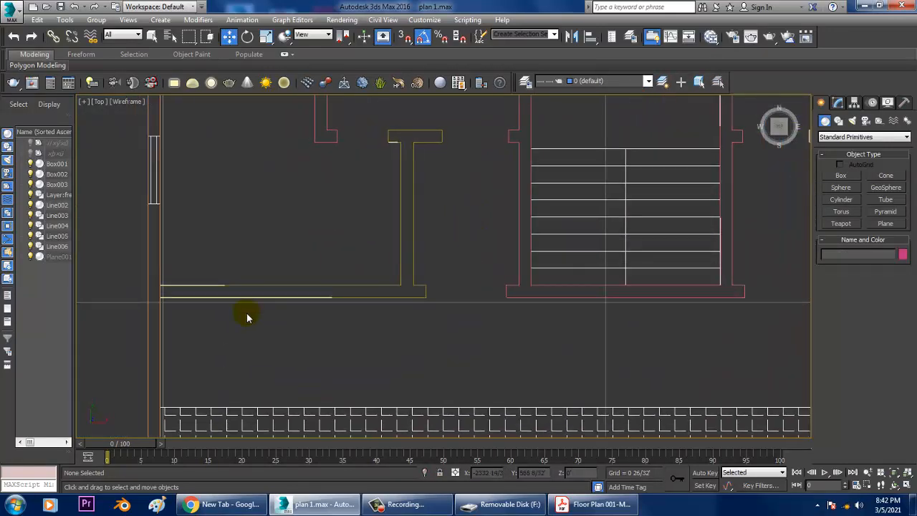
{"action": "left_click", "coordinate": [323, 298]}
{"action": "middle_click_drag", "start_coordinate": [462, 262], "coordinate": [423, 270]}
{"action": "left_click_drag", "start_coordinate": [378, 227], "coordinate": [438, 226]}
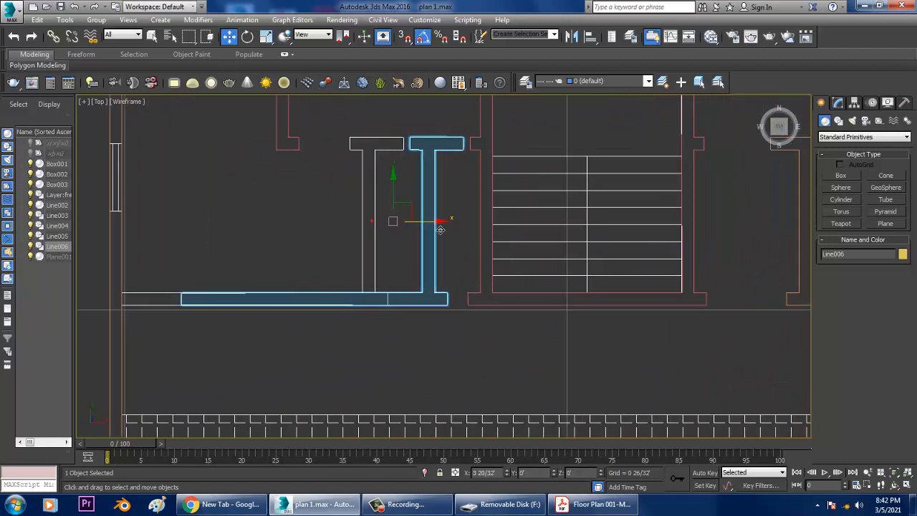
{"action": "key", "text": "ctrl+z"}
{"action": "middle_click_drag", "start_coordinate": [431, 312], "coordinate": [433, 338]}
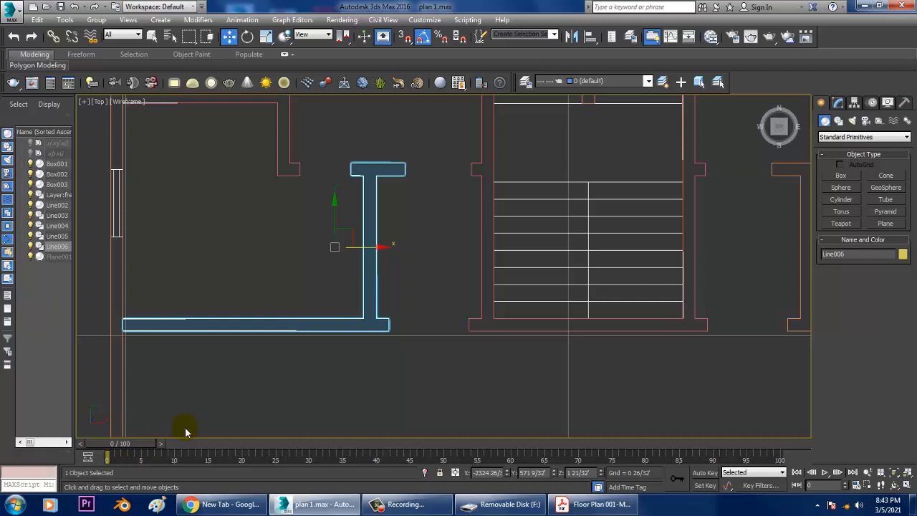
Examine the wireframe walls against the plan lines around the lower rooms, staircase and small partitions above it.
{"action": "middle_click_drag", "start_coordinate": [186, 430], "coordinate": [117, 441]}
{"action": "middle_click_drag", "start_coordinate": [342, 307], "coordinate": [154, 330]}
{"action": "scroll", "coordinate": [364, 320], "scroll_direction": "down", "scroll_amount": 3}
{"action": "middle_click_drag", "start_coordinate": [430, 243], "coordinate": [483, 260]}
{"action": "middle_click_drag", "start_coordinate": [483, 301], "coordinate": [489, 254]}
{"action": "middle_click_drag", "start_coordinate": [433, 210], "coordinate": [469, 288]}
{"action": "mouse_move", "coordinate": [466, 404]}
{"action": "middle_mouse_down"}
{"action": "mouse_move", "coordinate": [495, 320]}
{"action": "mouse_move", "coordinate": [475, 158]}
{"action": "middle_mouse_up"}
{"action": "middle_click_drag", "start_coordinate": [518, 217], "coordinate": [502, 314]}
{"action": "key", "text": "alt+w"}
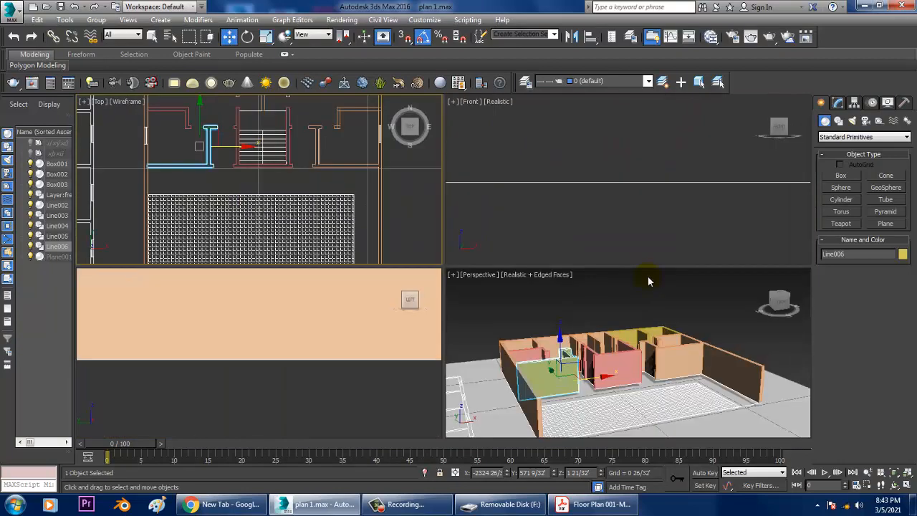
{"action": "middle_click_drag", "start_coordinate": [311, 192], "coordinate": [287, 188]}
{"action": "key", "text": "alt+w"}
{"action": "scroll", "coordinate": [411, 192], "scroll_direction": "up", "scroll_amount": 2}
{"action": "middle_click_drag", "start_coordinate": [412, 192], "coordinate": [432, 233]}
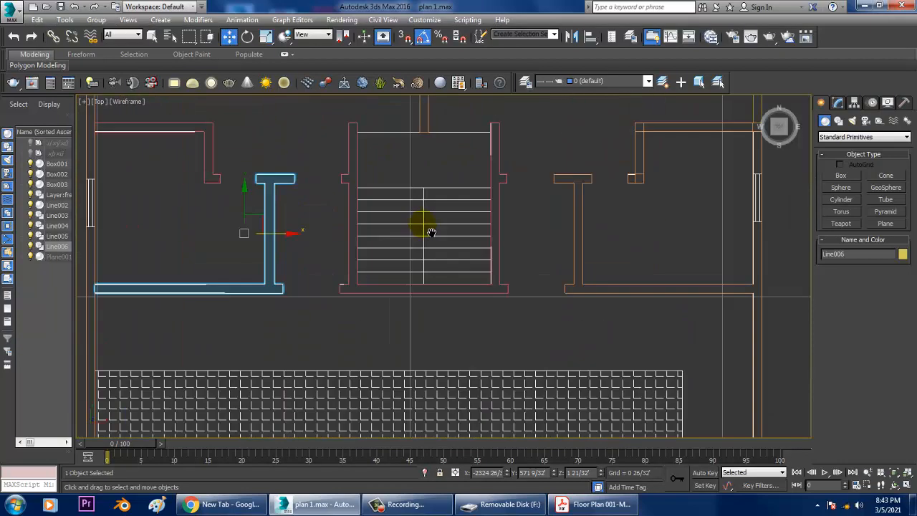
{"action": "middle_click_drag", "start_coordinate": [569, 143], "coordinate": [427, 275]}
{"action": "middle_click_drag", "start_coordinate": [304, 193], "coordinate": [432, 247]}
{"action": "scroll", "coordinate": [432, 247], "scroll_direction": "up", "scroll_amount": 3}
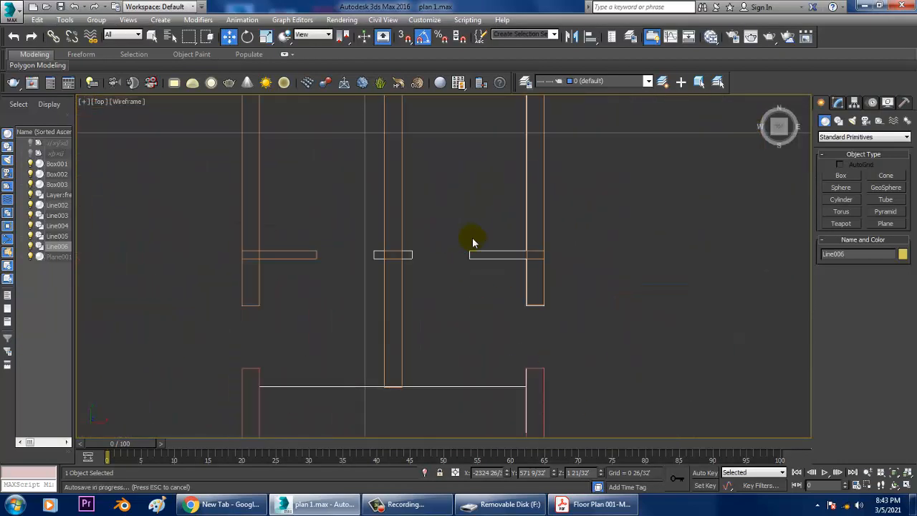
Select the wall object above the staircase and pick its right wall's edges at edge level.
{"action": "left_click", "coordinate": [476, 259]}
{"action": "middle_click_drag", "start_coordinate": [492, 255], "coordinate": [440, 231]}
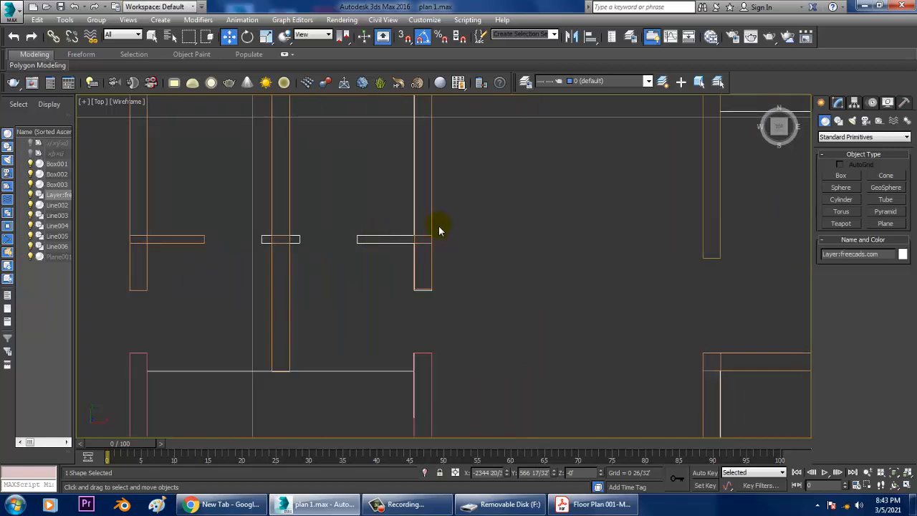
{"action": "left_click", "coordinate": [432, 230]}
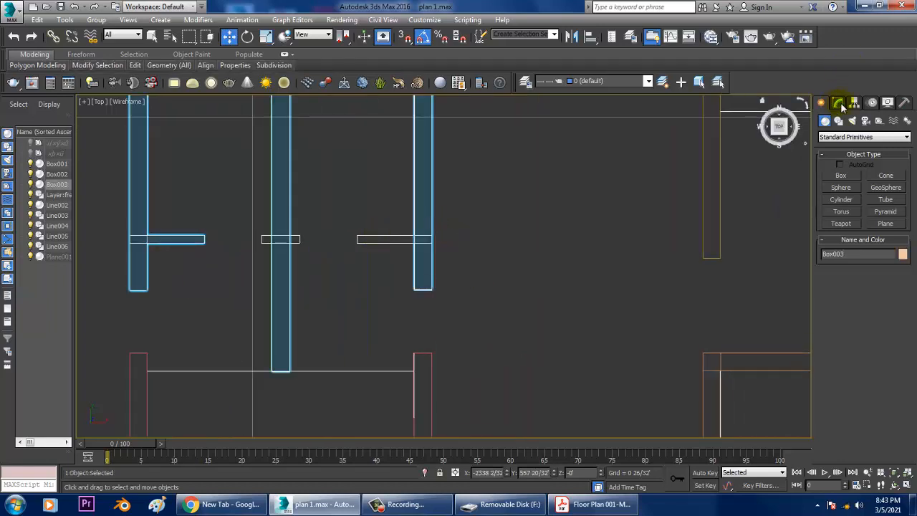
{"action": "middle_click_drag", "start_coordinate": [639, 234], "coordinate": [616, 233]}
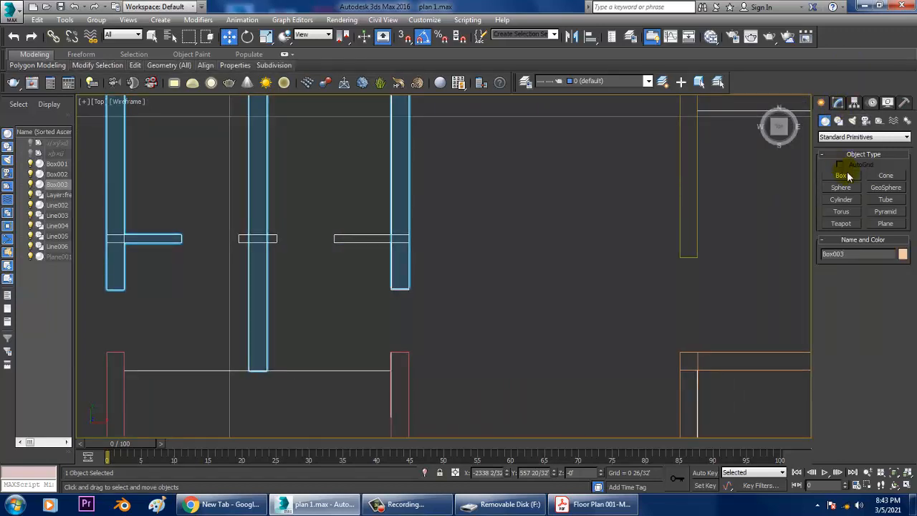
{"action": "left_click", "coordinate": [838, 103]}
{"action": "left_click", "coordinate": [848, 241]}
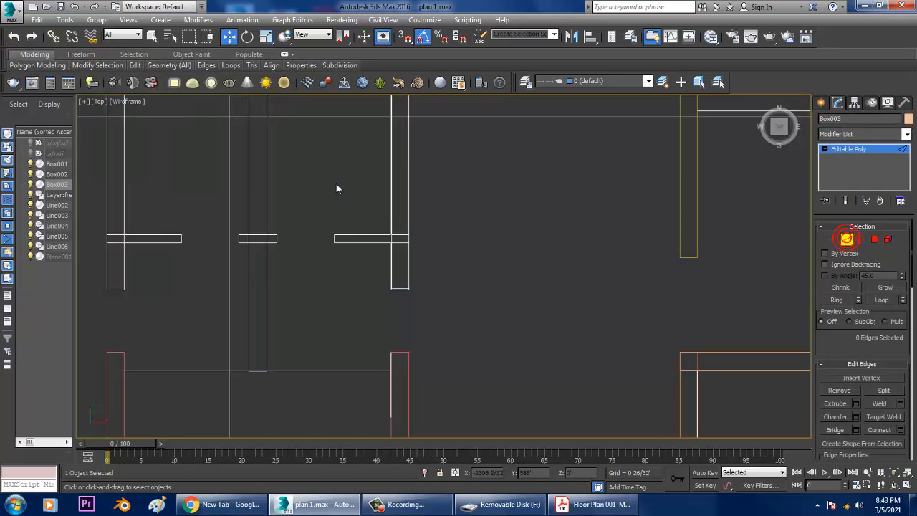
{"action": "left_click_drag", "start_coordinate": [338, 183], "coordinate": [452, 200]}
{"action": "middle_click_drag", "start_coordinate": [451, 200], "coordinate": [488, 212]}
{"action": "scroll", "coordinate": [457, 232], "scroll_direction": "up", "scroll_amount": 3}
{"action": "middle_click_drag", "start_coordinate": [534, 247], "coordinate": [757, 236]}
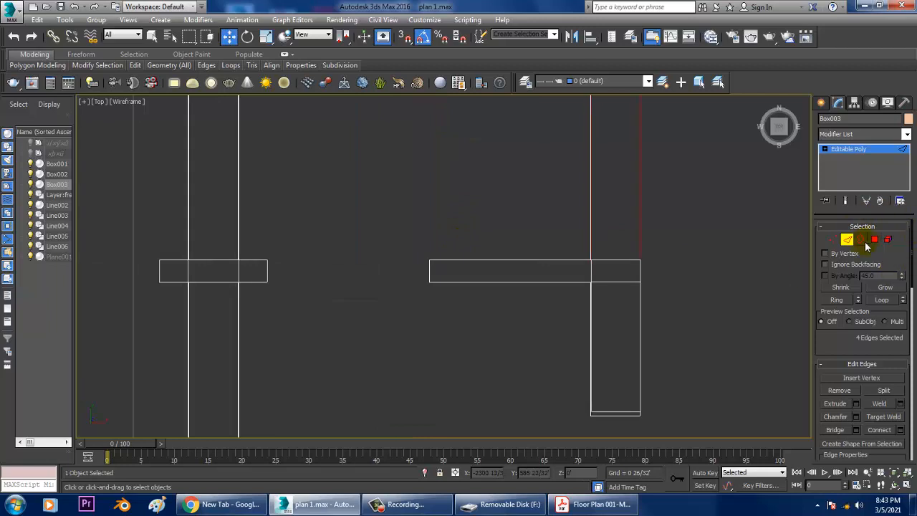
Extrude the right wall's inner polygon by 2 14/32' to form the short partition, aligning its end with the plan line.
{"action": "left_click", "coordinate": [875, 240]}
{"action": "middle_click_drag", "start_coordinate": [600, 283], "coordinate": [559, 271]}
{"action": "left_click_drag", "start_coordinate": [541, 258], "coordinate": [642, 297]}
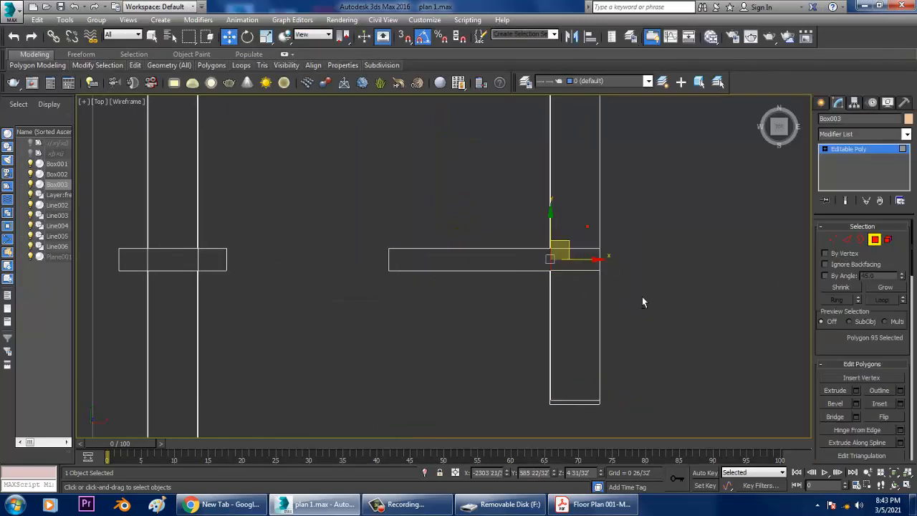
{"action": "left_click", "coordinate": [857, 390]}
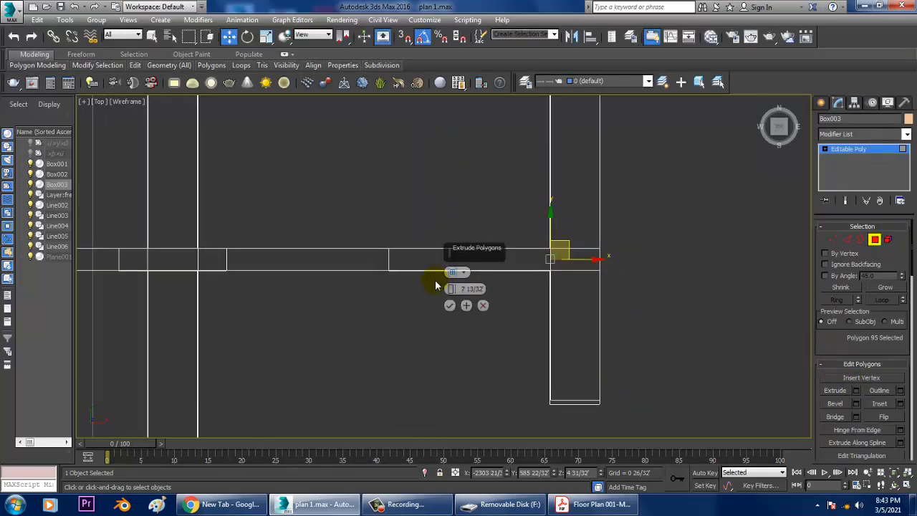
{"action": "left_click_drag", "start_coordinate": [453, 289], "coordinate": [529, 111]}
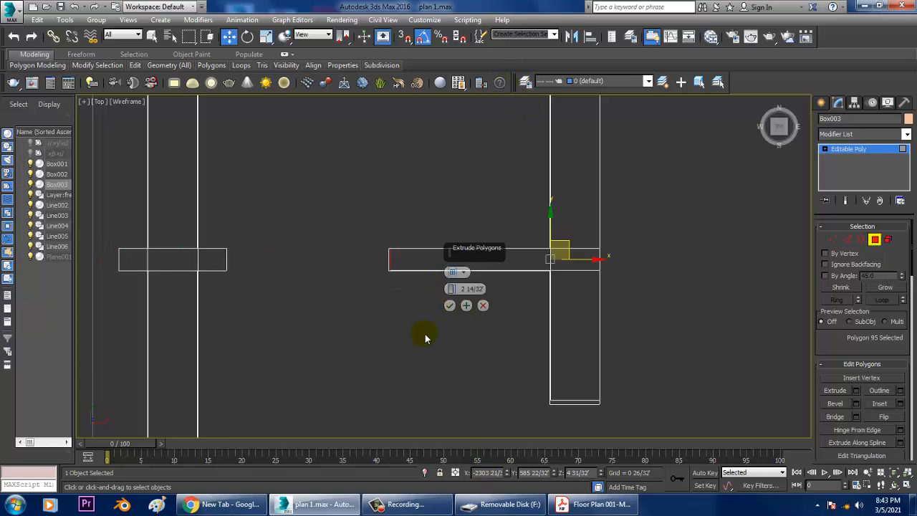
{"action": "left_click", "coordinate": [448, 306]}
{"action": "scroll", "coordinate": [446, 263], "scroll_direction": "up", "scroll_amount": 3}
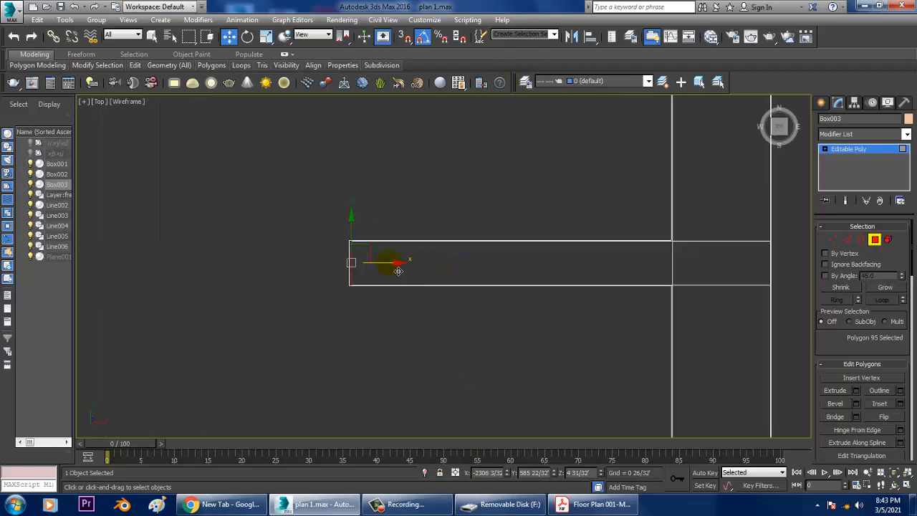
{"action": "left_click_drag", "start_coordinate": [397, 271], "coordinate": [394, 271]}
Move the four vertices at the right wall's lower end down along Y to the plan outline.
{"action": "middle_click_drag", "start_coordinate": [592, 288], "coordinate": [466, 134]}
{"action": "middle_click_drag", "start_coordinate": [673, 349], "coordinate": [644, 263]}
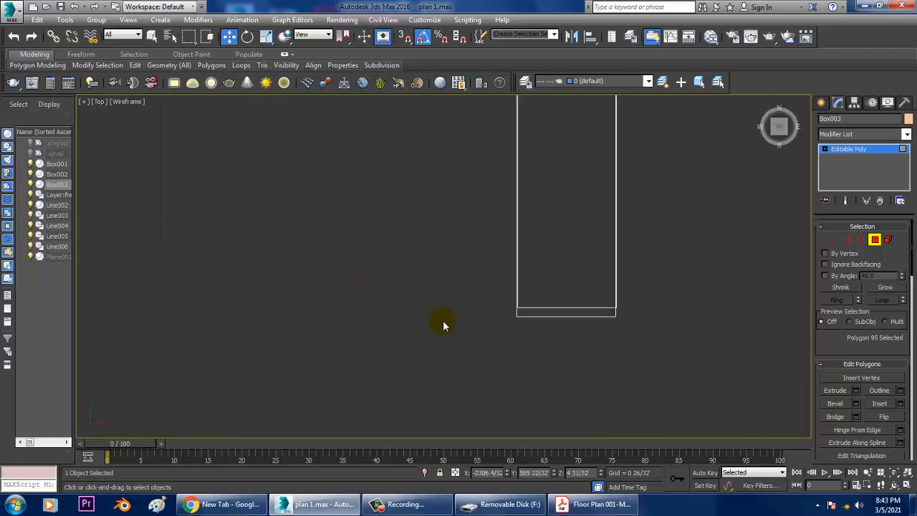
{"action": "key", "text": "1"}
{"action": "left_click_drag", "start_coordinate": [474, 345], "coordinate": [791, 247]}
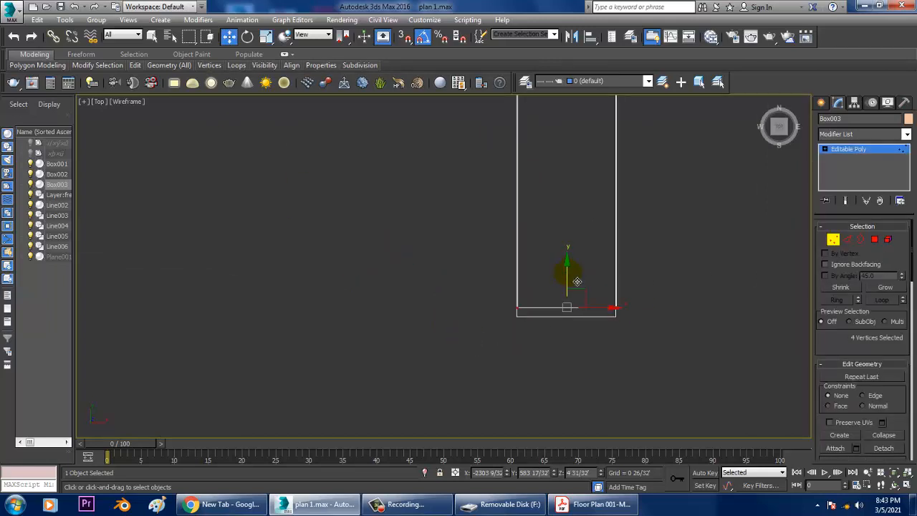
{"action": "left_click_drag", "start_coordinate": [577, 281], "coordinate": [581, 293]}
{"action": "scroll", "coordinate": [572, 261], "scroll_direction": "down", "scroll_amount": 5}
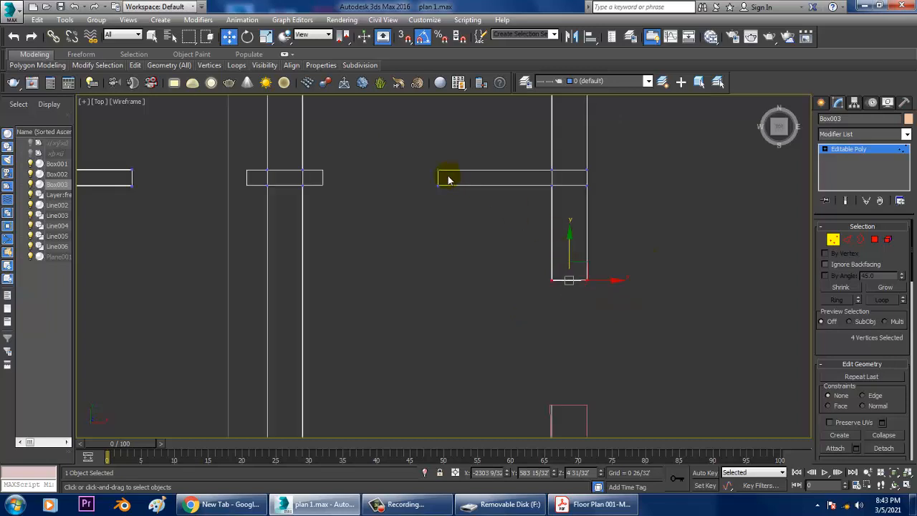
Extrude the two opposite side polygons of the middle wall by 0 14/32' to form the short stubs on the plan.
{"action": "middle_click_drag", "start_coordinate": [433, 176], "coordinate": [630, 240]}
{"action": "scroll", "coordinate": [496, 245], "scroll_direction": "up", "scroll_amount": 3}
{"action": "left_click", "coordinate": [876, 240]}
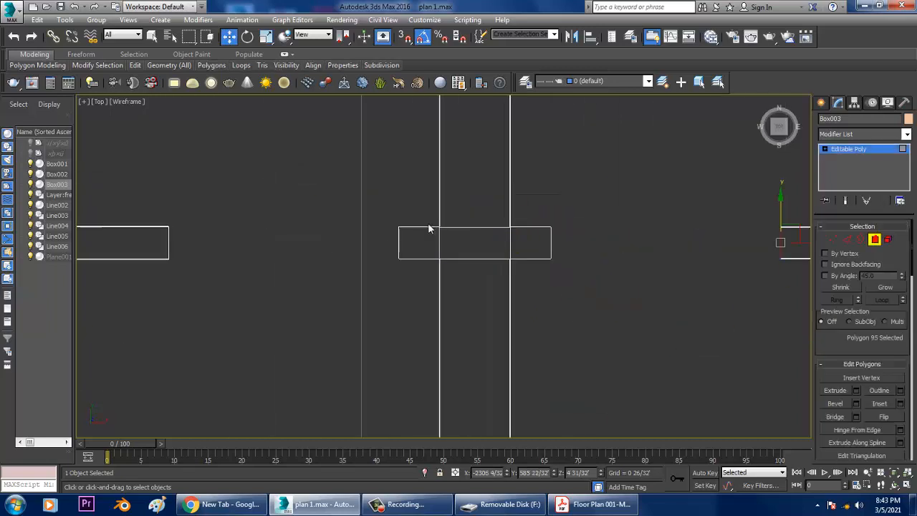
{"action": "left_click_drag", "start_coordinate": [677, 299], "coordinate": [678, 299]}
{"action": "left_click_drag", "start_coordinate": [354, 141], "coordinate": [610, 190], "text": "alt"}
{"action": "left_click_drag", "start_coordinate": [332, 279], "coordinate": [651, 387], "text": "alt"}
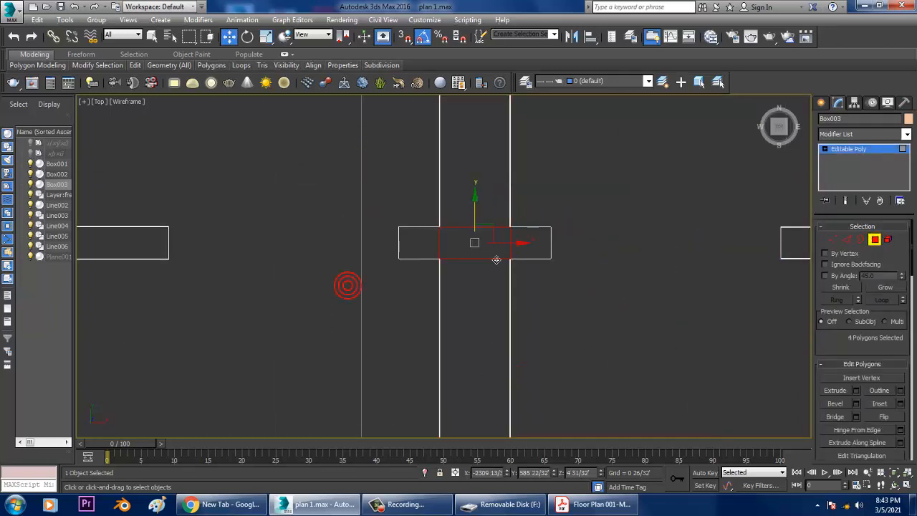
{"action": "left_click_drag", "start_coordinate": [497, 278], "coordinate": [455, 474], "text": "alt"}
{"action": "left_click", "coordinate": [857, 392]}
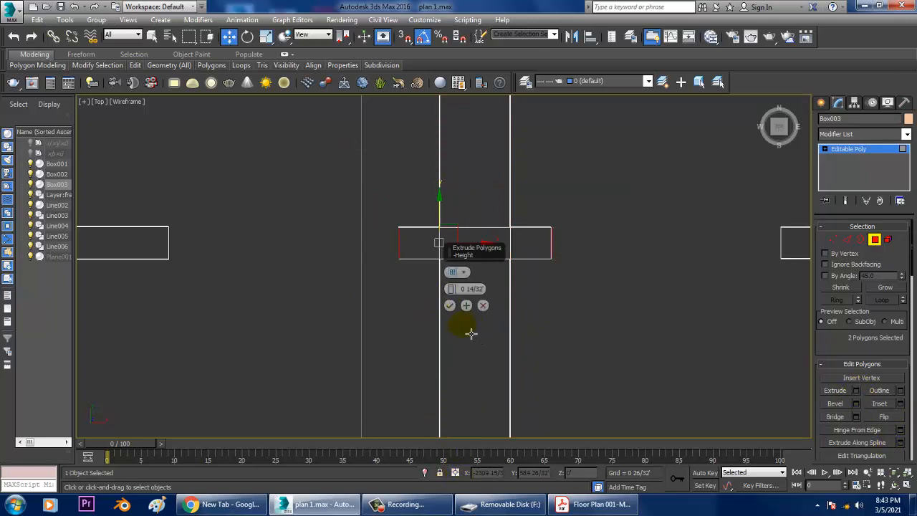
{"action": "left_click", "coordinate": [449, 306]}
{"action": "middle_click_drag", "start_coordinate": [336, 261], "coordinate": [567, 288]}
{"action": "middle_click_drag", "start_coordinate": [267, 262], "coordinate": [531, 283]}
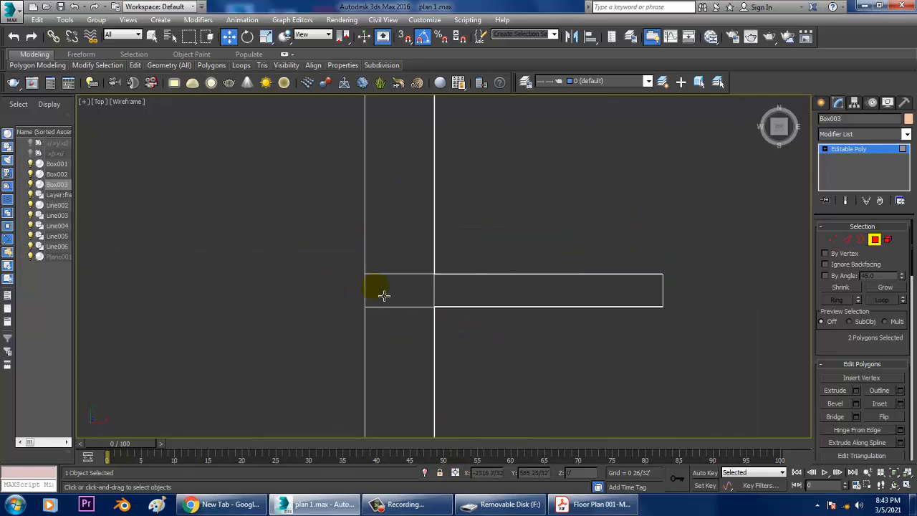
{"action": "mouse_move", "coordinate": [451, 295]}
{"action": "left_mouse_down"}
{"action": "mouse_move", "coordinate": [434, 300]}
{"action": "mouse_move", "coordinate": [459, 307]}
{"action": "left_mouse_up"}
{"action": "key", "text": "ctrl+z"}
Select the polygons of the corner kitchen's upper wall section and examine the section in the plan and perspective views.
{"action": "scroll", "coordinate": [657, 248], "scroll_direction": "down", "scroll_amount": 5}
{"action": "middle_click_drag", "start_coordinate": [611, 265], "coordinate": [731, 358]}
{"action": "middle_click_drag", "start_coordinate": [235, 231], "coordinate": [689, 355]}
{"action": "scroll", "coordinate": [689, 355], "scroll_direction": "down", "scroll_amount": 2}
{"action": "middle_click_drag", "start_coordinate": [597, 320], "coordinate": [451, 261]}
{"action": "left_click", "coordinate": [363, 274]}
{"action": "left_click_drag", "start_coordinate": [302, 172], "coordinate": [369, 239]}
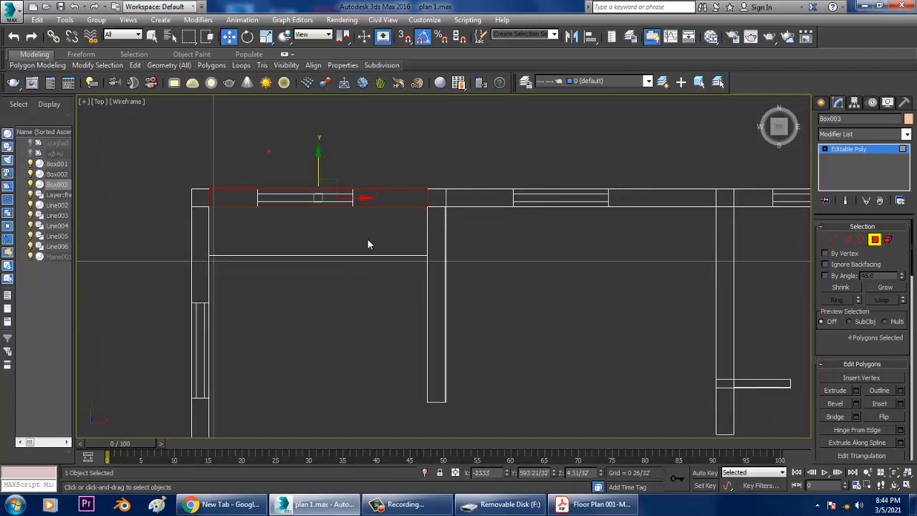
{"action": "middle_click_drag", "start_coordinate": [291, 208], "coordinate": [342, 220]}
{"action": "scroll", "coordinate": [352, 215], "scroll_direction": "up", "scroll_amount": 2}
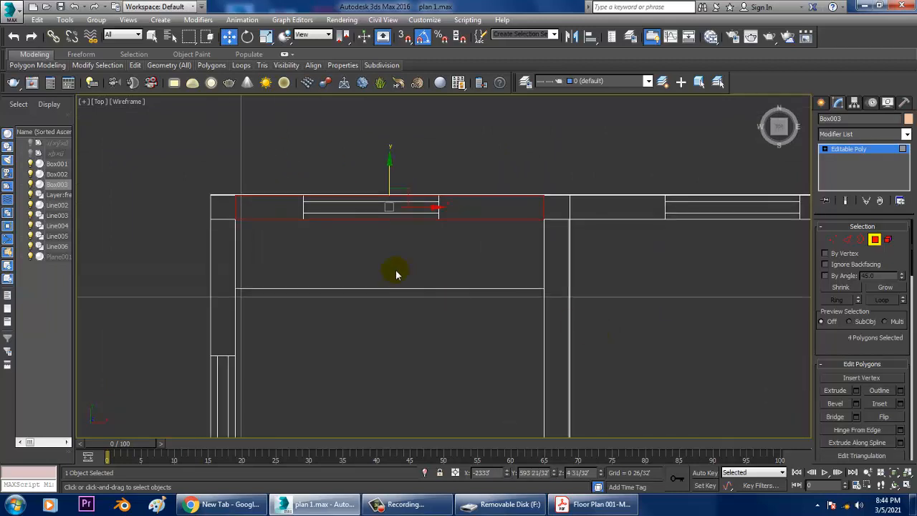
{"action": "key", "text": "alt+w"}
{"action": "middle_click_drag", "start_coordinate": [714, 344], "coordinate": [699, 334]}
{"action": "key", "text": "alt+w"}
{"action": "middle_click_drag", "start_coordinate": [559, 286], "coordinate": [457, 332], "text": "alt"}
{"action": "middle_click_drag", "start_coordinate": [274, 226], "coordinate": [404, 271]}
{"action": "scroll", "coordinate": [336, 303], "scroll_direction": "up", "scroll_amount": 3}
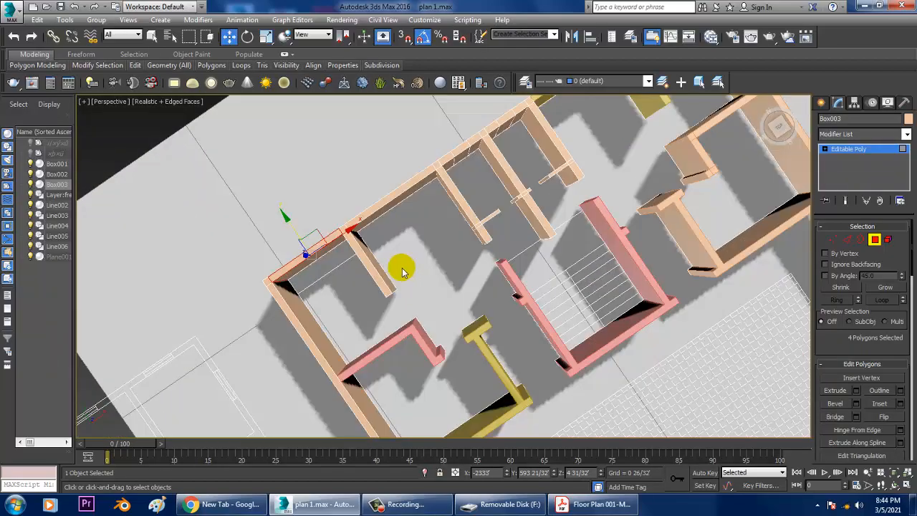
Switch to the floor plan PDF in Acrobat Reader and examine the ground-floor kitchen's windows and the line below its upper wall.
{"action": "left_click", "coordinate": [595, 504]}
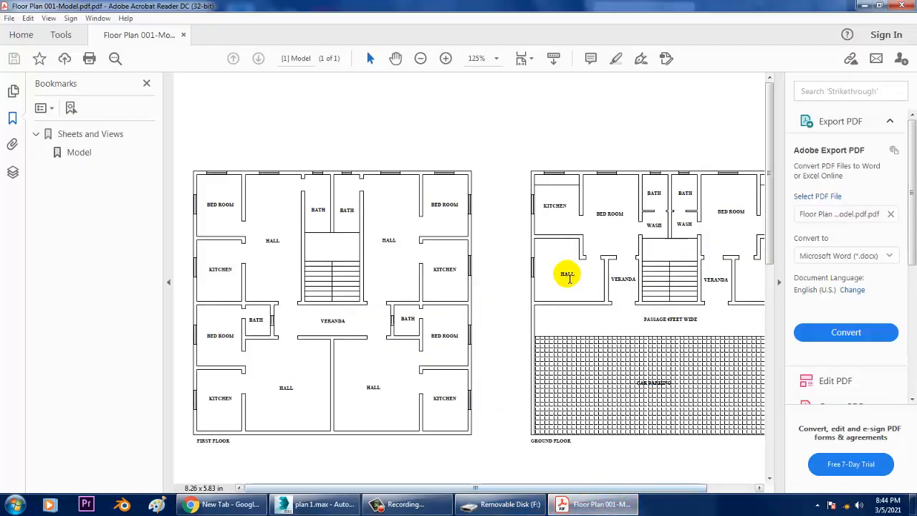
{"action": "scroll", "coordinate": [564, 213], "scroll_direction": "up", "scroll_amount": 2, "text": "ctrl"}
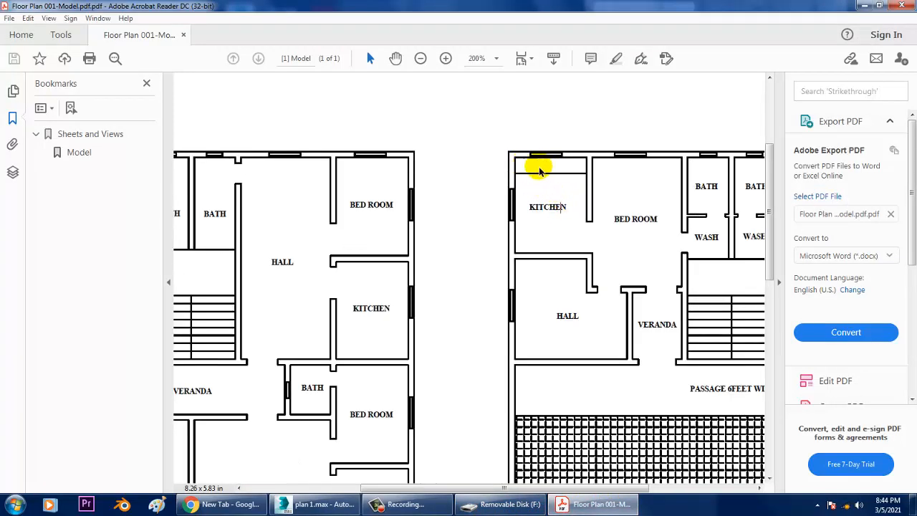
{"action": "left_click", "coordinate": [861, 6]}
Connect the edges of the kitchen's upper wall section with 2 segments in the top view of 3ds Max.
{"action": "key", "text": "alt+w"}
{"action": "left_click", "coordinate": [317, 215]}
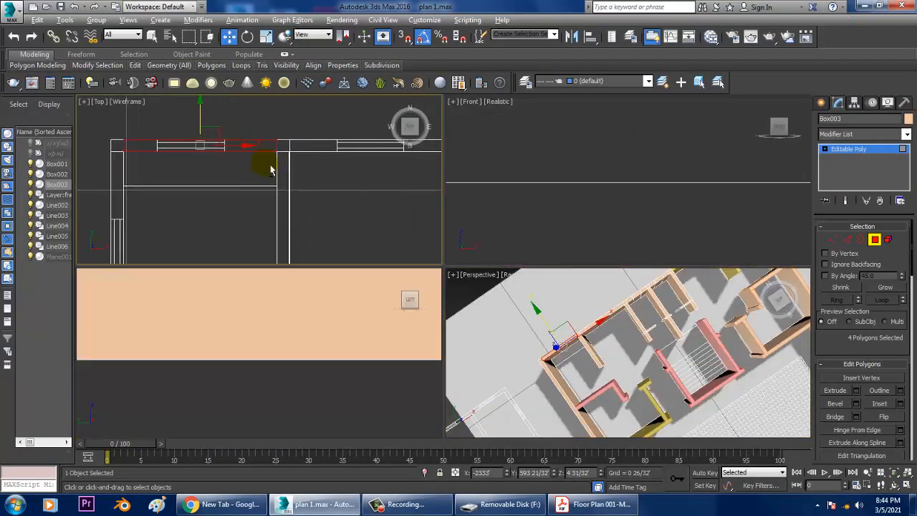
{"action": "key", "text": "alt+w"}
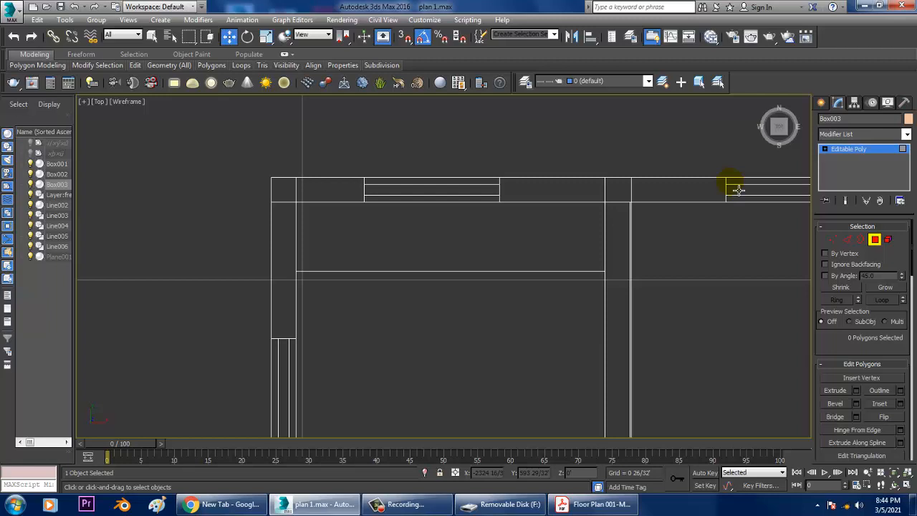
{"action": "left_click", "coordinate": [821, 103]}
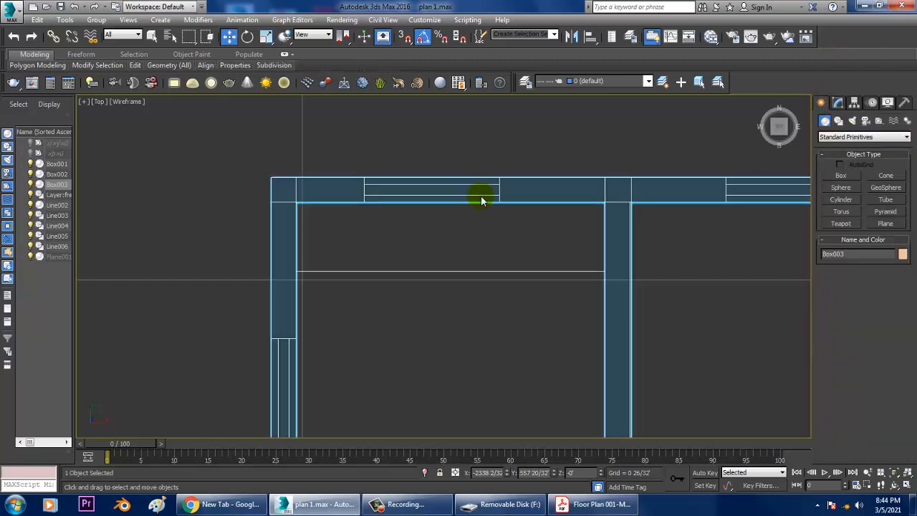
{"action": "middle_click_drag", "start_coordinate": [513, 181], "coordinate": [469, 179]}
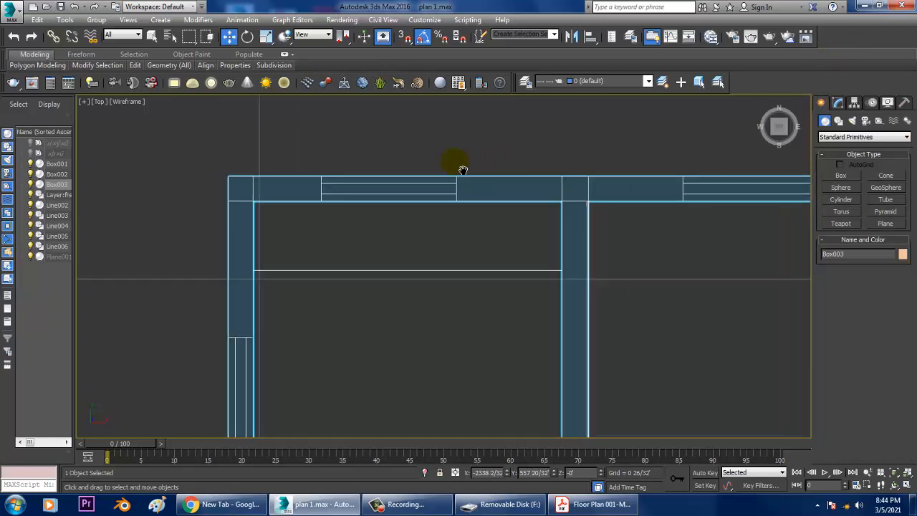
{"action": "left_click", "coordinate": [837, 103]}
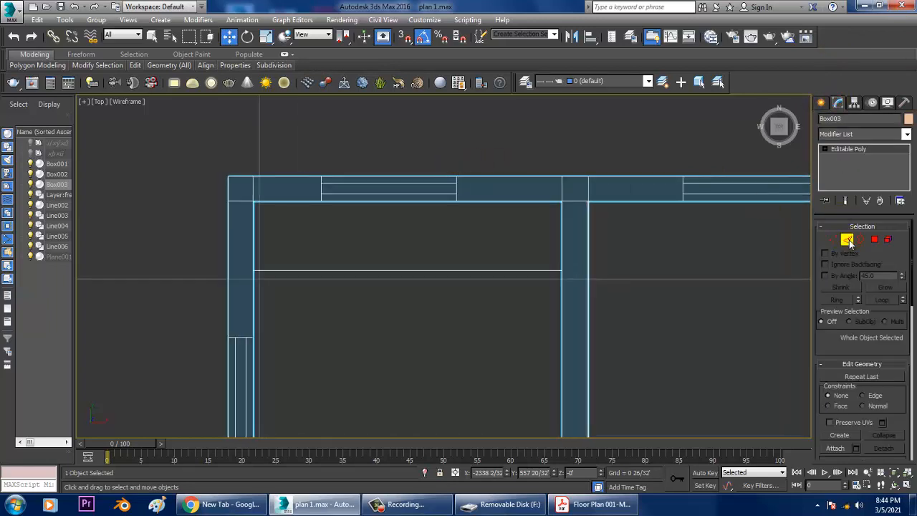
{"action": "left_click", "coordinate": [849, 240]}
{"action": "left_click_drag", "start_coordinate": [417, 143], "coordinate": [430, 231]}
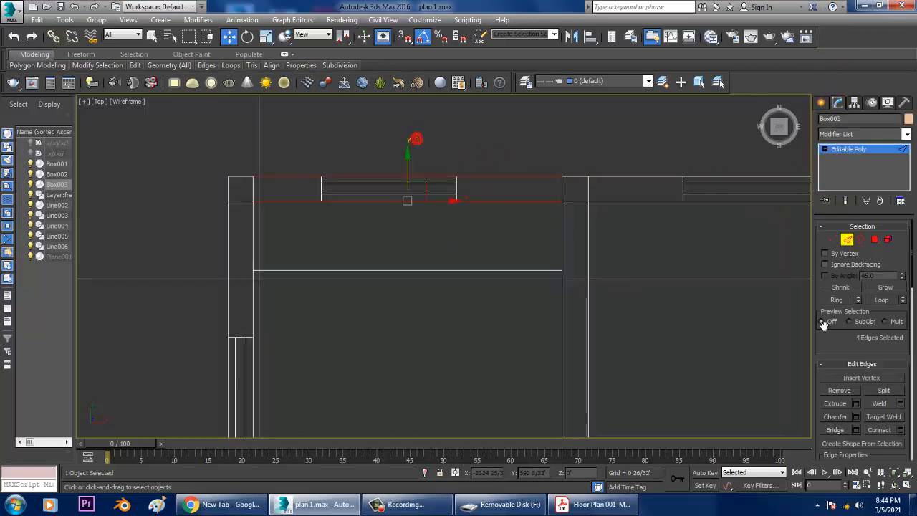
{"action": "left_click", "coordinate": [901, 430]}
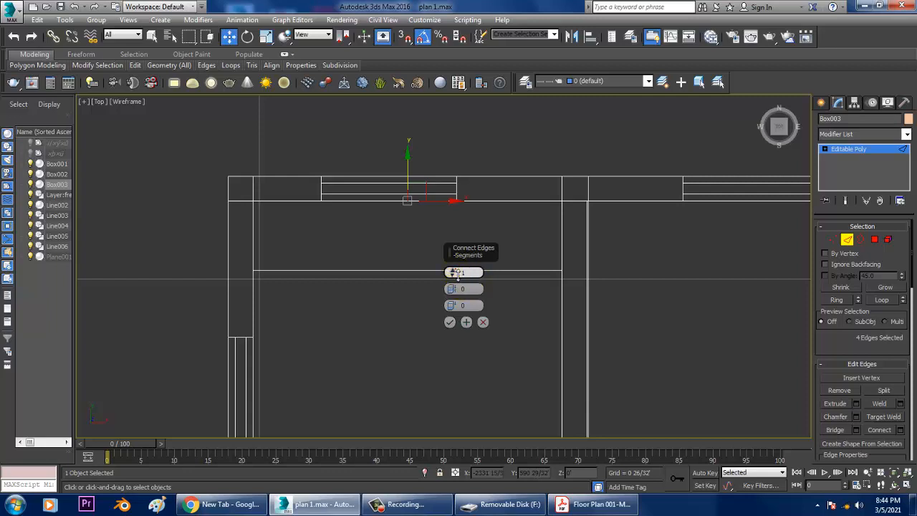
{"action": "left_click_drag", "start_coordinate": [457, 274], "coordinate": [457, 273]}
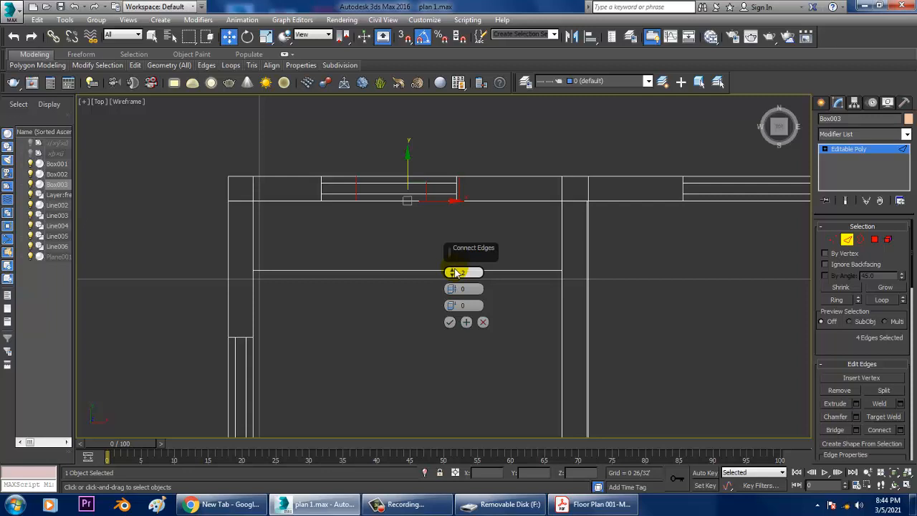
{"action": "left_click", "coordinate": [451, 323]}
Move the left new edge line's four vertices about 1 1/32' left along X to the window's left end on the plan.
{"action": "middle_click_drag", "start_coordinate": [398, 262], "coordinate": [445, 283]}
{"action": "scroll", "coordinate": [444, 281], "scroll_direction": "up", "scroll_amount": 4}
{"action": "key", "text": "1"}
{"action": "left_click_drag", "start_coordinate": [342, 106], "coordinate": [399, 188]}
{"action": "middle_click_drag", "start_coordinate": [399, 167], "coordinate": [434, 232]}
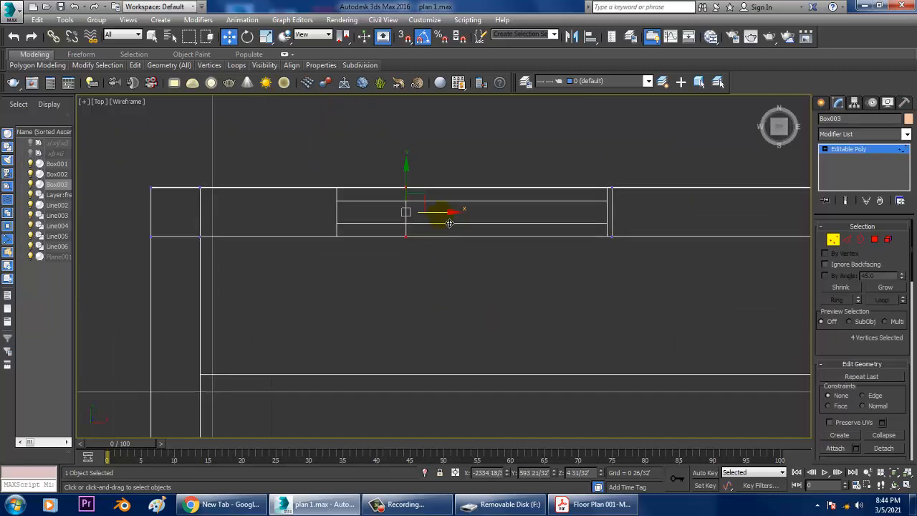
{"action": "left_click_drag", "start_coordinate": [450, 223], "coordinate": [381, 221]}
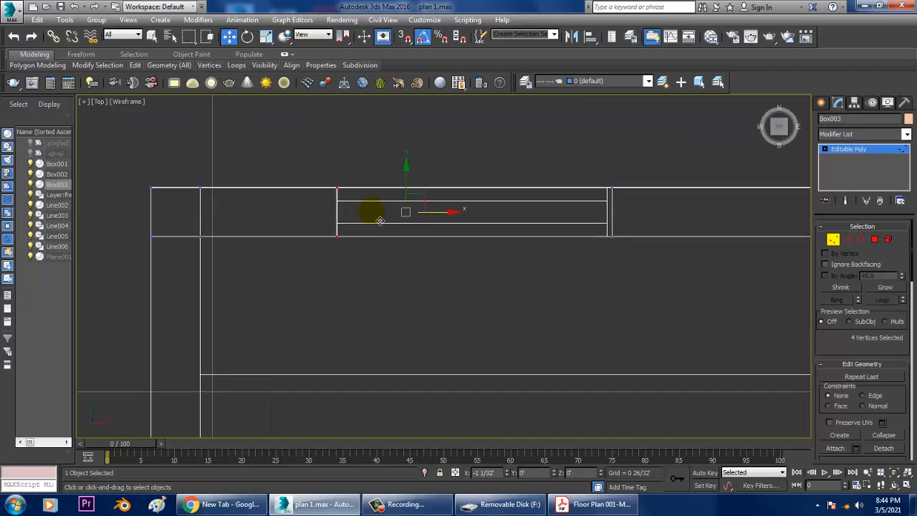
Move the right new edge line's four vertices slightly left along X to the window's right end, and check the wall in perspective.
{"action": "middle_click_drag", "start_coordinate": [466, 189], "coordinate": [432, 196]}
{"action": "left_click_drag", "start_coordinate": [506, 161], "coordinate": [622, 267]}
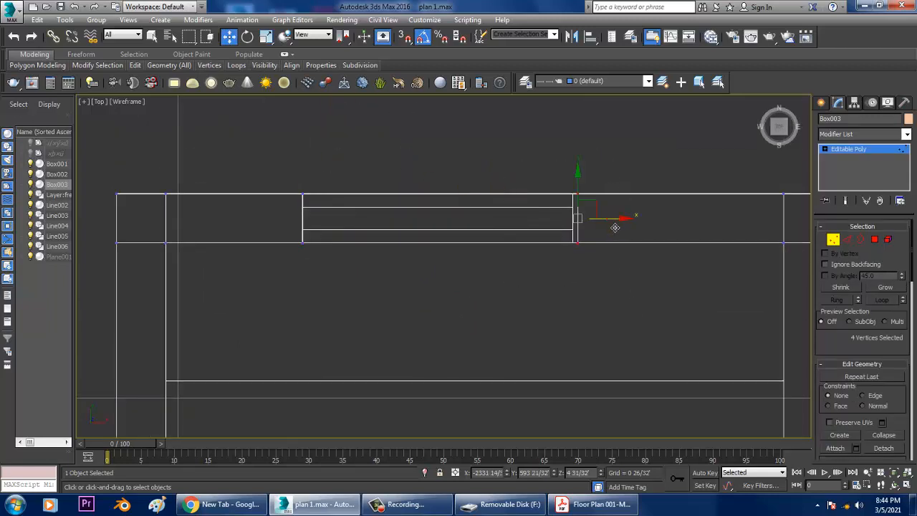
{"action": "left_click_drag", "start_coordinate": [615, 228], "coordinate": [611, 229]}
{"action": "key", "text": "alt+w"}
{"action": "key", "text": "alt+w"}
{"action": "middle_click_drag", "start_coordinate": [670, 307], "coordinate": [592, 256]}
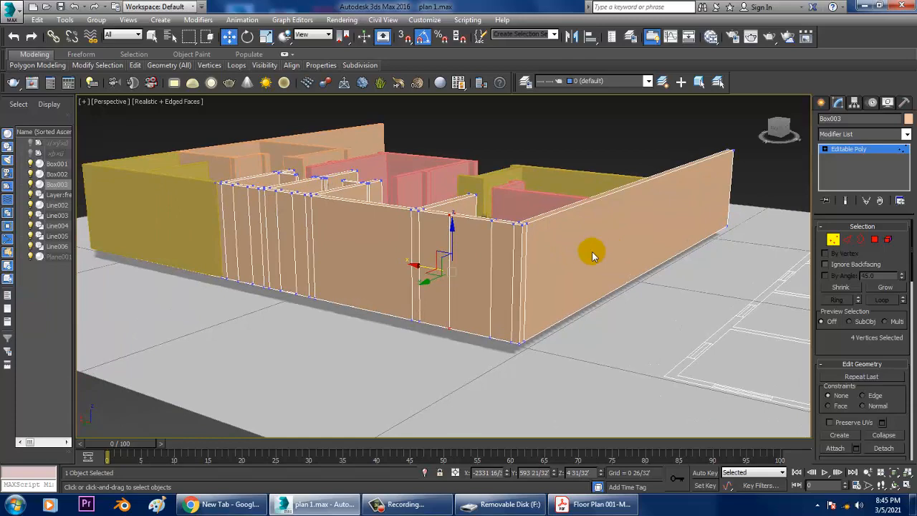
Switch to Chrome and search Google Images for "sliding window".
{"action": "left_click", "coordinate": [222, 504]}
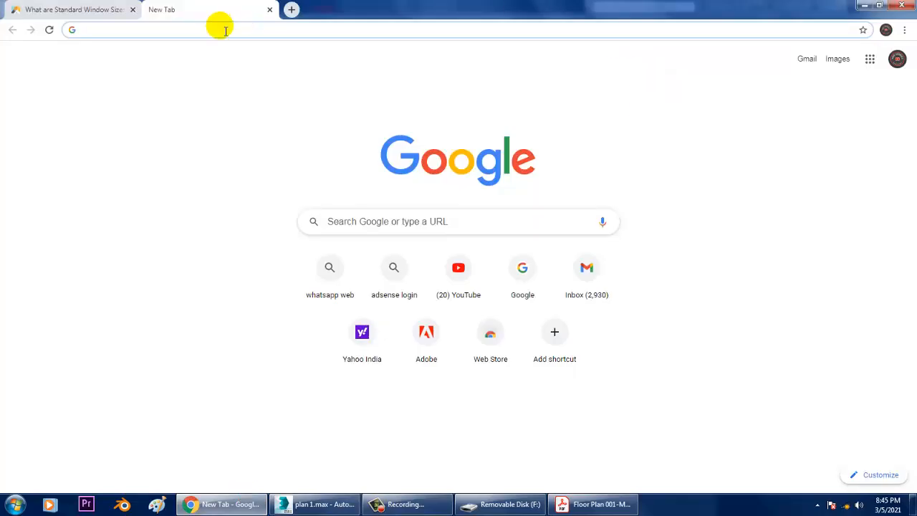
{"action": "left_click", "coordinate": [229, 32]}
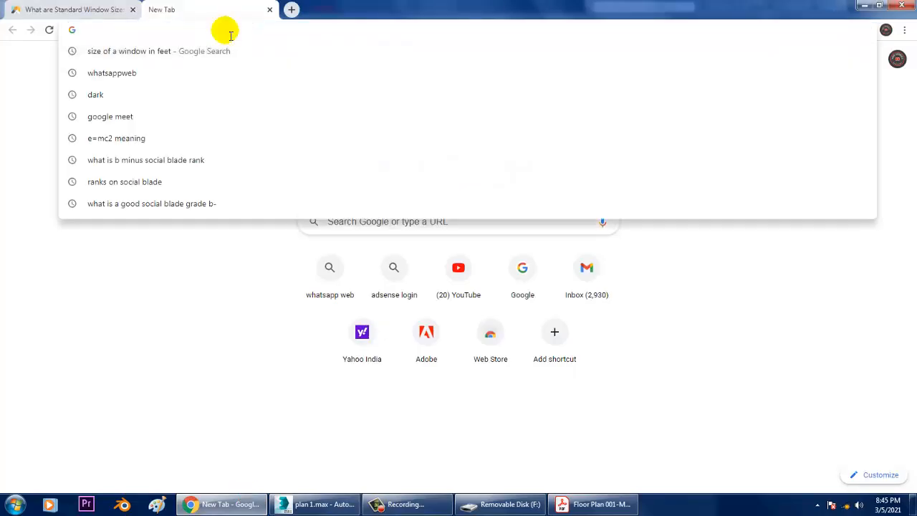
{"action": "type", "text": "wi"}
{"action": "key", "text": "BackSpace"}
{"action": "key", "text": "BackSpace"}
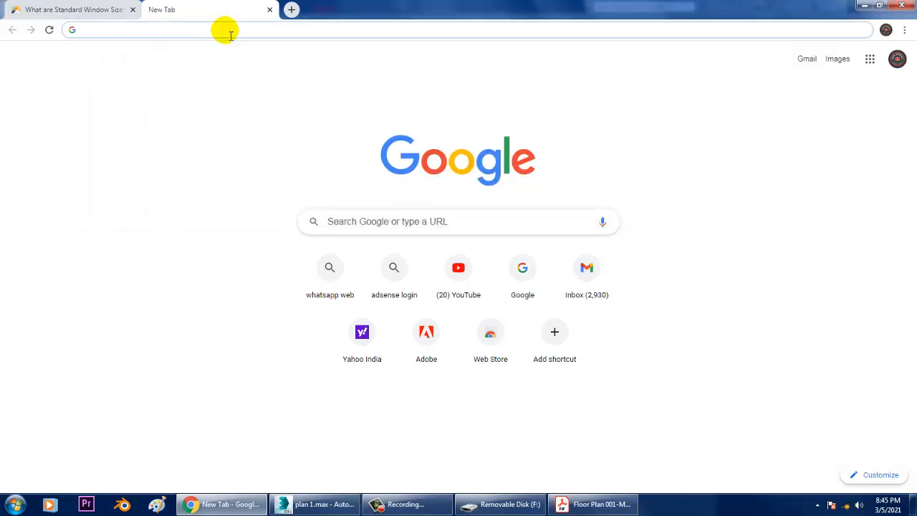
{"action": "type", "text": "sliding w"}
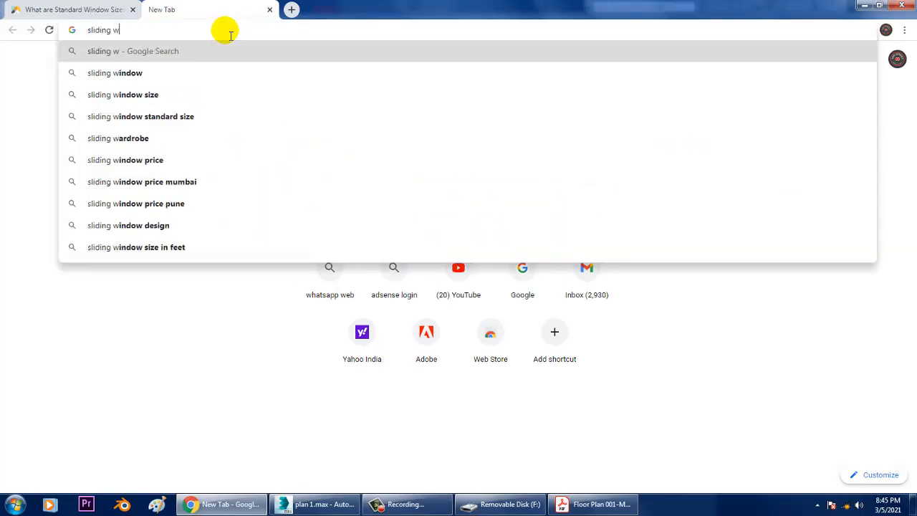
{"action": "type", "text": "indow"}
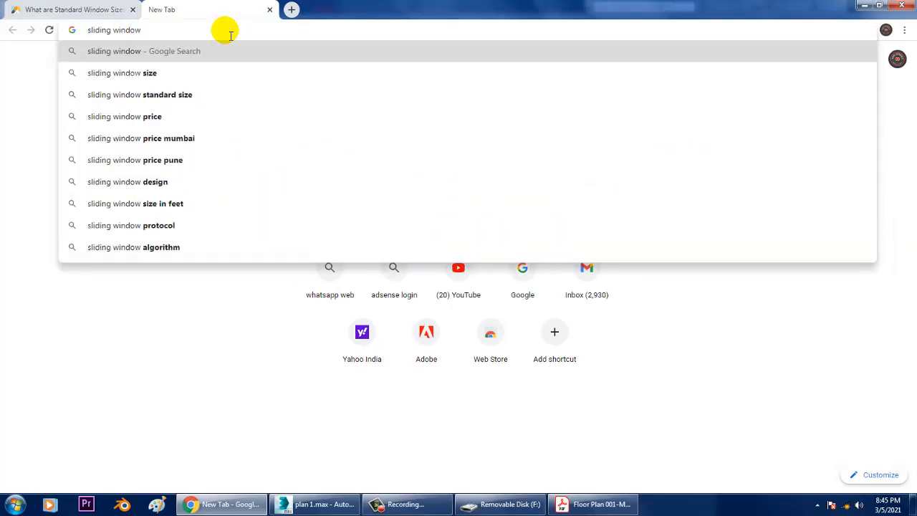
{"action": "key", "text": "Return"}
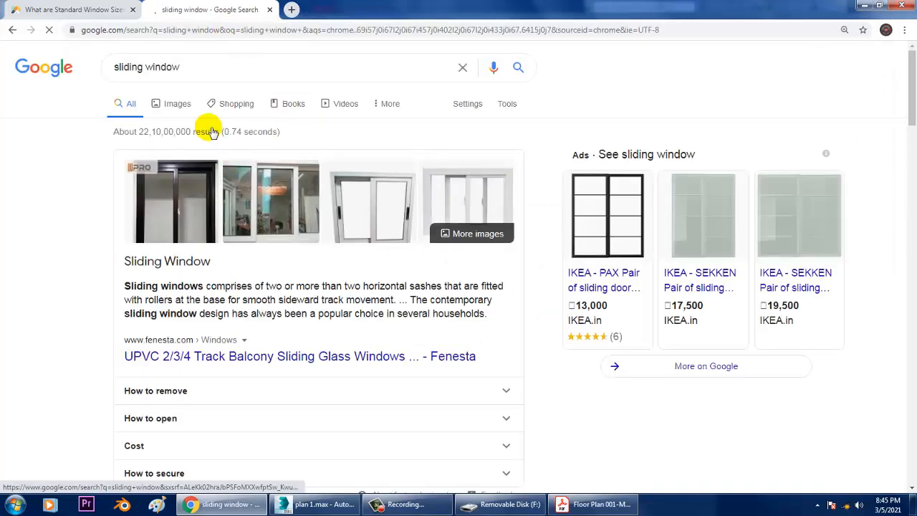
{"action": "left_click", "coordinate": [179, 104]}
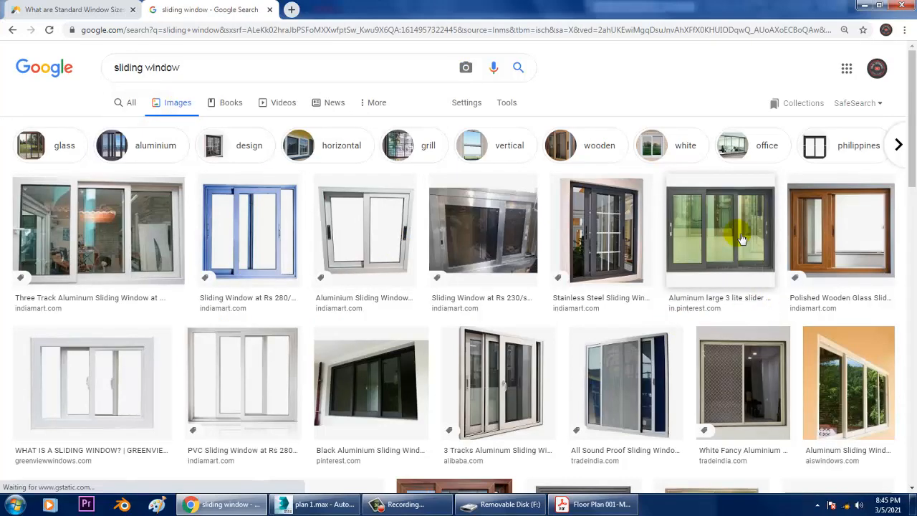
Open the white PVC sliding window picture and save it to the Desktop as the JPEG pvc-sliding-window-500x500.
{"action": "left_click", "coordinate": [262, 384]}
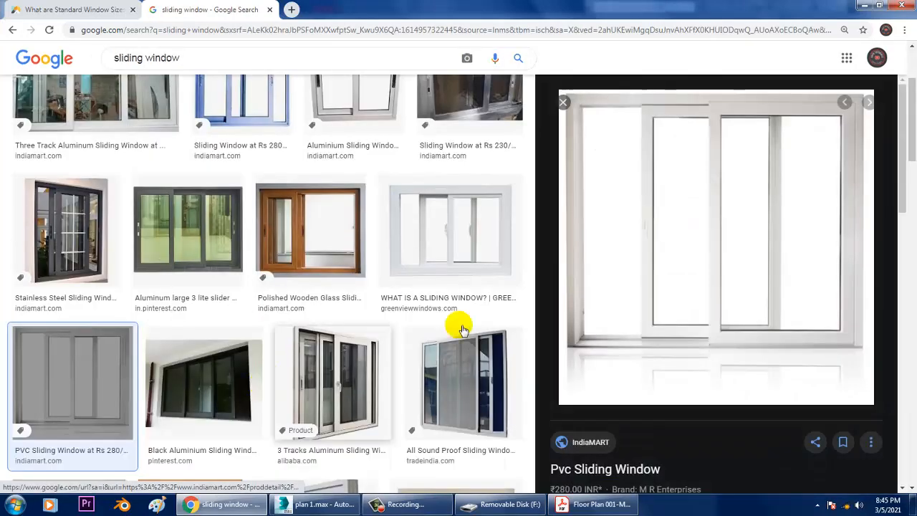
{"action": "right_click", "coordinate": [649, 156]}
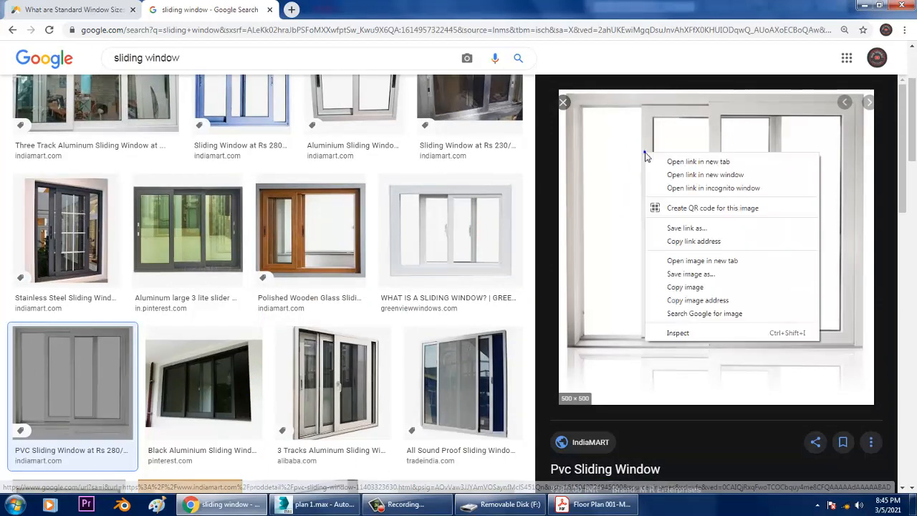
{"action": "left_click", "coordinate": [679, 271]}
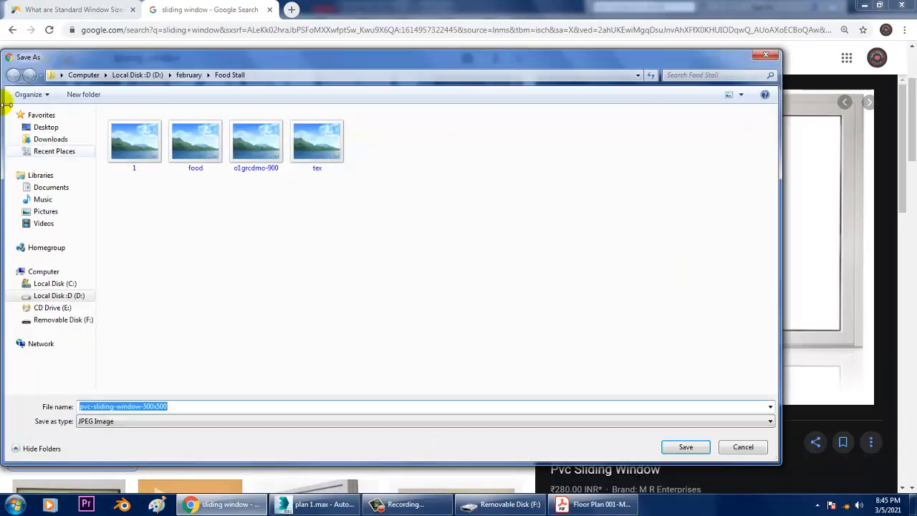
{"action": "left_click", "coordinate": [46, 127]}
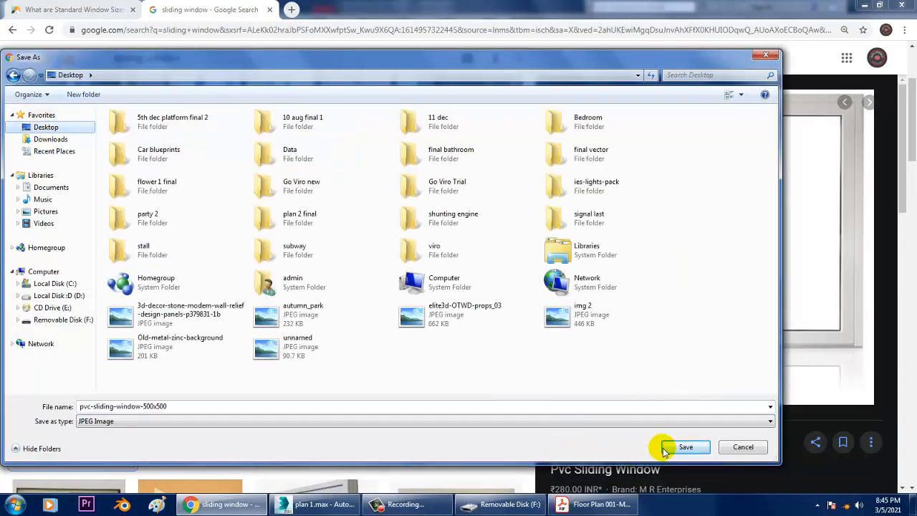
{"action": "left_click", "coordinate": [686, 446]}
Switch to 3ds Max, open pvc-sliding-window-500x500 from the Desktop with View Image File, and place it beside the model as a reference.
{"action": "left_click", "coordinate": [319, 504]}
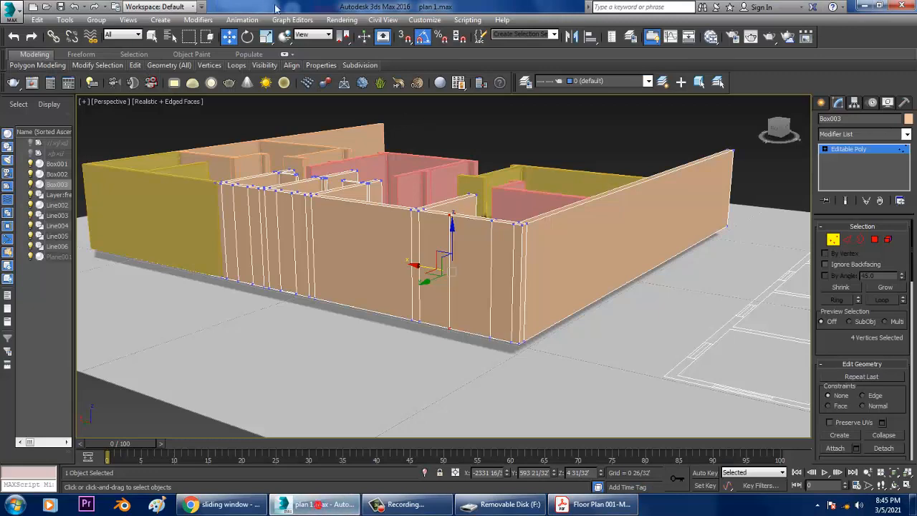
{"action": "left_click", "coordinate": [342, 19]}
{"action": "left_click", "coordinate": [393, 285]}
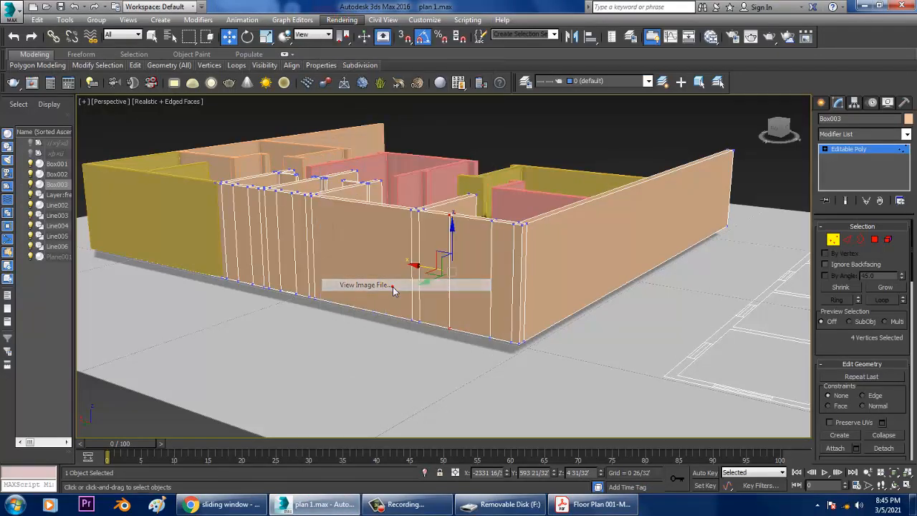
{"action": "left_click", "coordinate": [39, 109]}
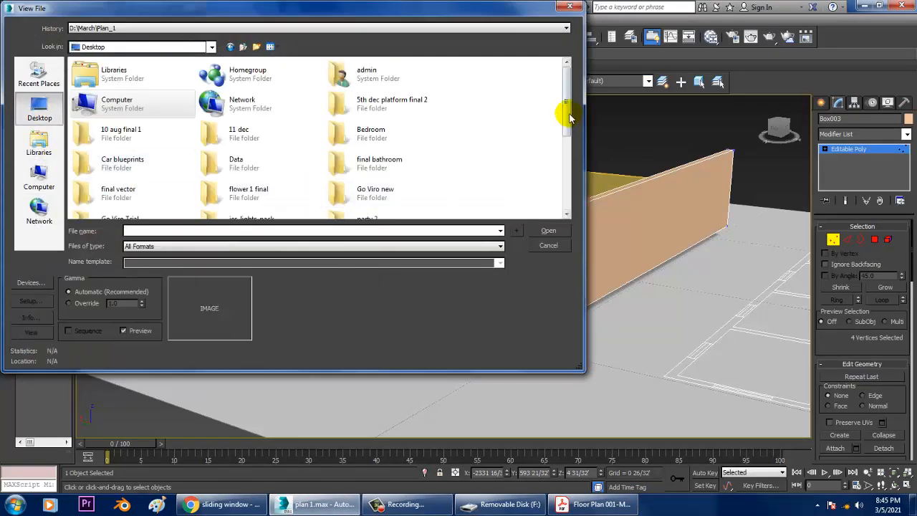
{"action": "left_click_drag", "start_coordinate": [571, 113], "coordinate": [567, 199]}
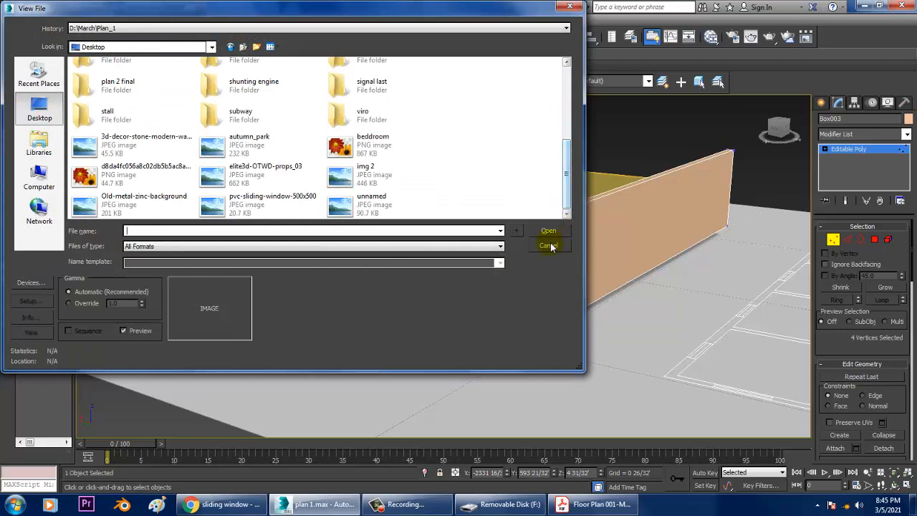
{"action": "double_click", "coordinate": [251, 207]}
{"action": "left_click_drag", "start_coordinate": [481, 114], "coordinate": [113, 73]}
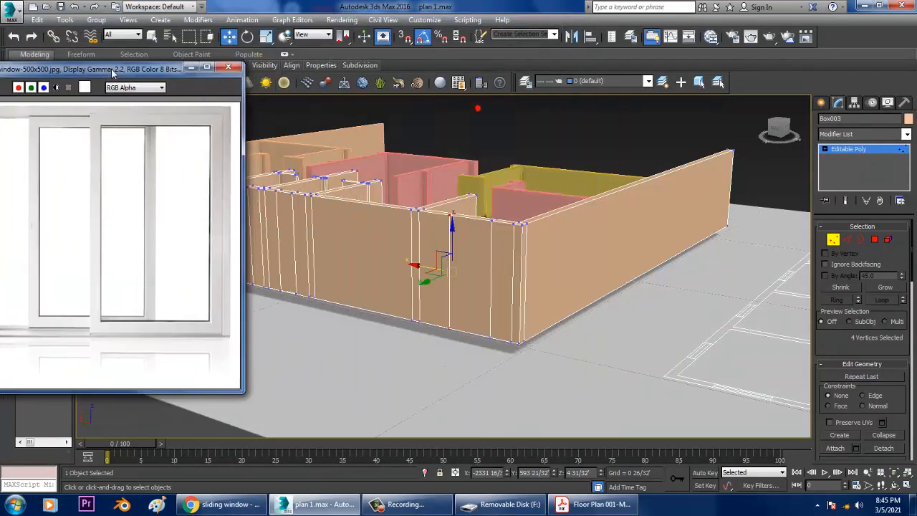
Leave vertex editing of the outer wall object, deselect it and unfreeze all objects in the scene.
{"action": "left_click", "coordinate": [860, 149]}
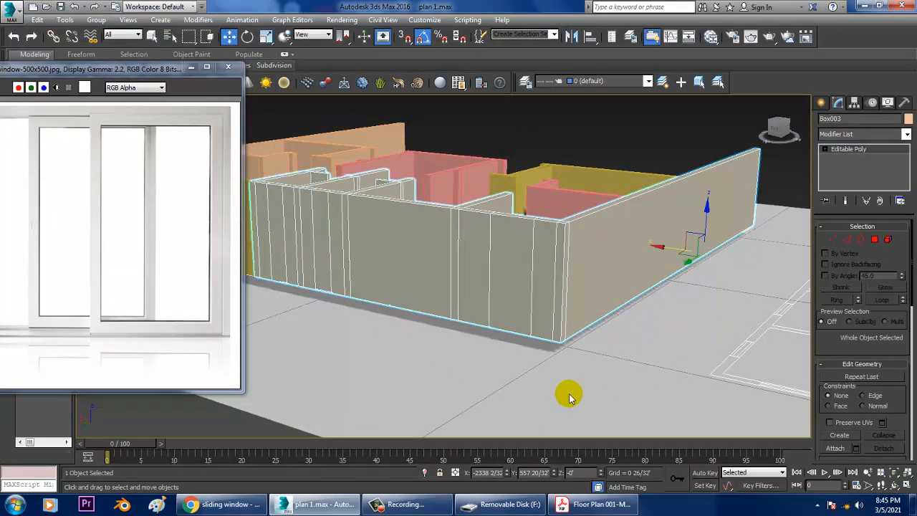
{"action": "right_click", "coordinate": [571, 381]}
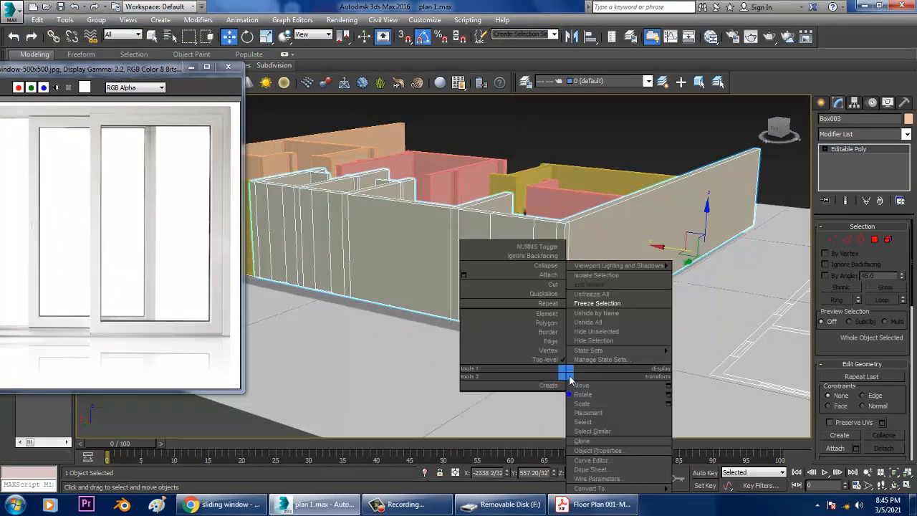
{"action": "left_click", "coordinate": [614, 313]}
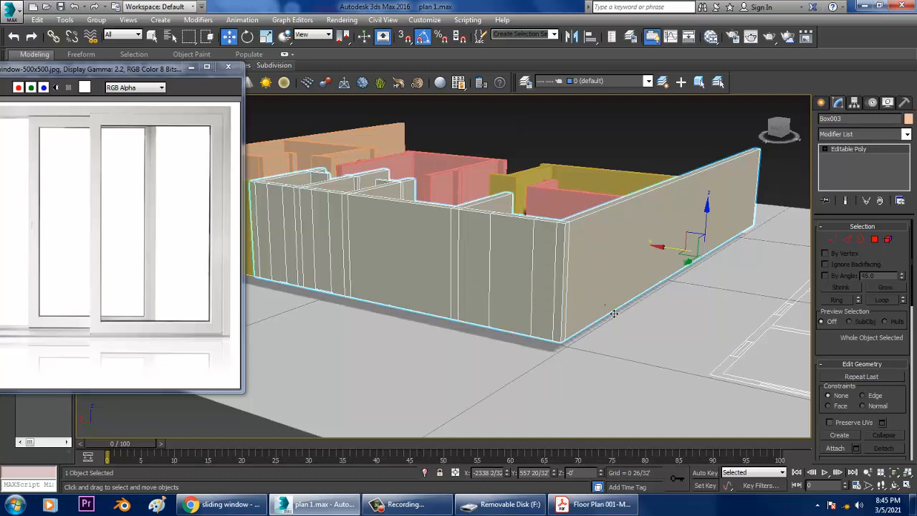
{"action": "left_click", "coordinate": [545, 409]}
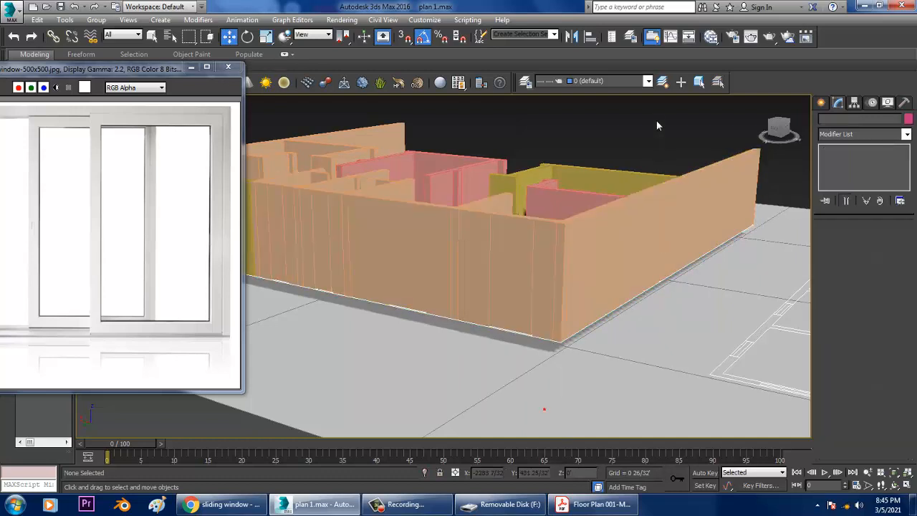
{"action": "right_click", "coordinate": [611, 385]}
{"action": "left_click", "coordinate": [651, 301]}
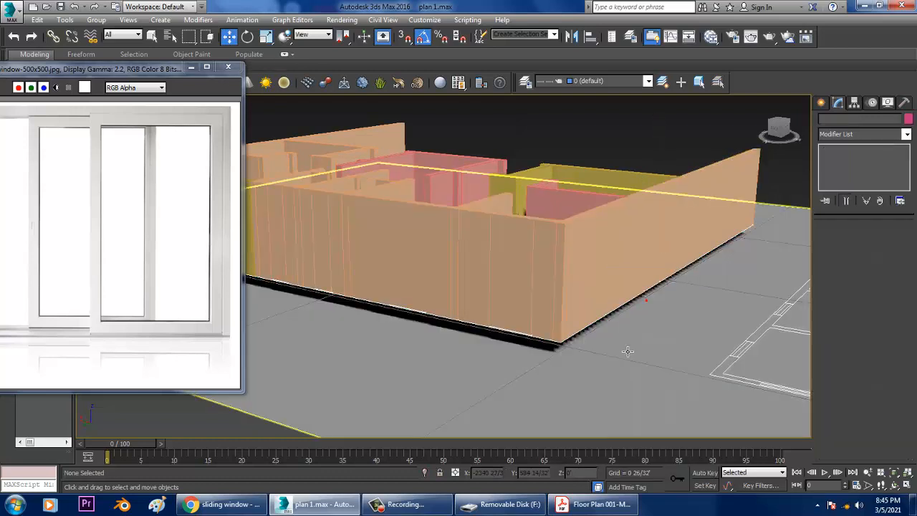
Raise the ground plane vertically in the front view to about Z -0 3/32', just beneath the walls' base.
{"action": "left_click", "coordinate": [591, 397]}
{"action": "key", "text": "alt+w"}
{"action": "key", "text": "alt+w"}
{"action": "scroll", "coordinate": [581, 284], "scroll_direction": "up", "scroll_amount": 6}
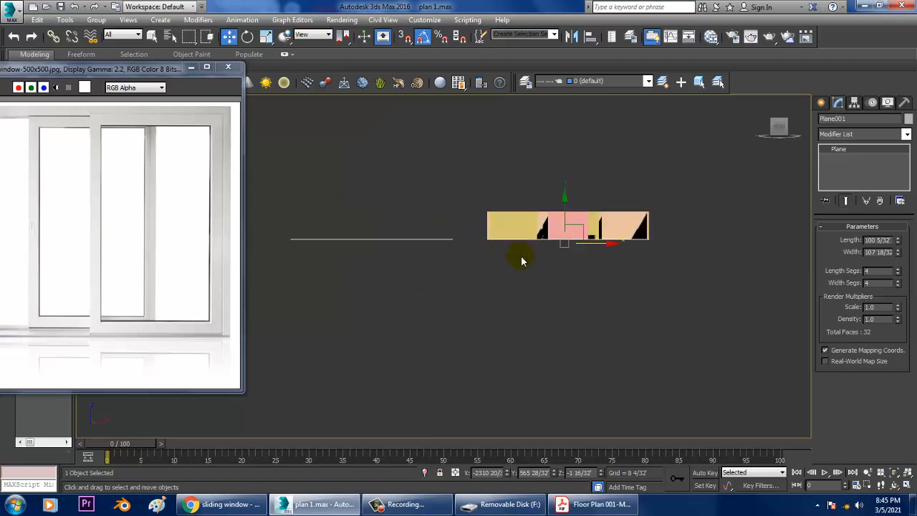
{"action": "scroll", "coordinate": [581, 284], "scroll_direction": "up", "scroll_amount": 3}
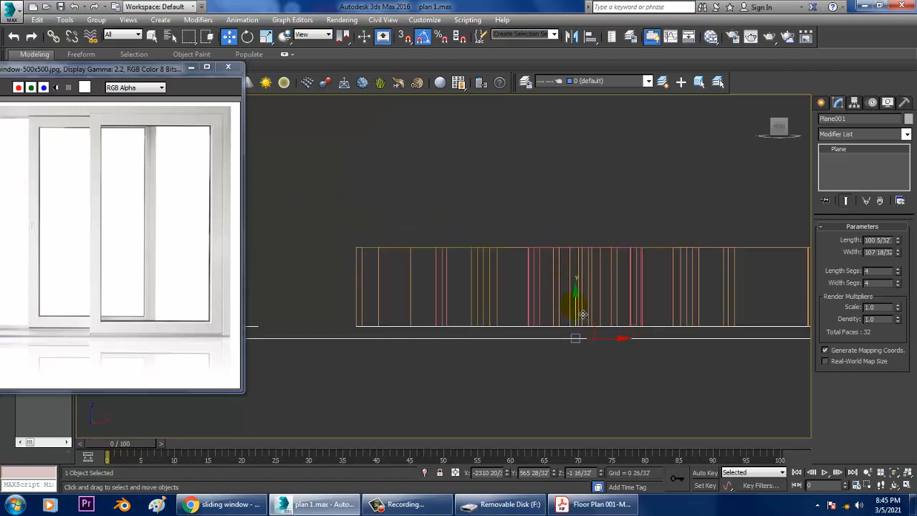
{"action": "left_click_drag", "start_coordinate": [583, 314], "coordinate": [585, 304]}
{"action": "key", "text": "alt+w"}
{"action": "left_click", "coordinate": [698, 416]}
{"action": "key", "text": "alt+w"}
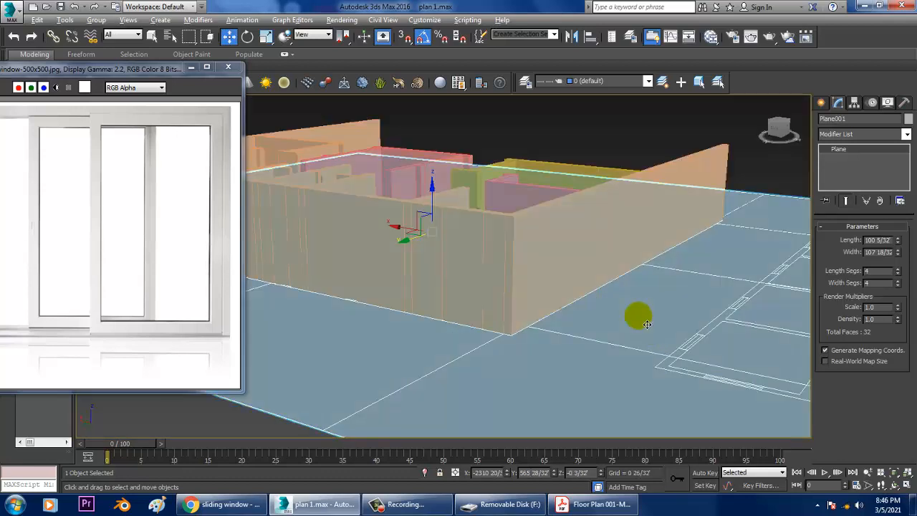
Create an AutoGrid box about 1 4/32' long, 3 11/32' wide and 2 29/32' high at the base of the outer wall.
{"action": "middle_click_drag", "start_coordinate": [647, 323], "coordinate": [816, 209], "text": "alt"}
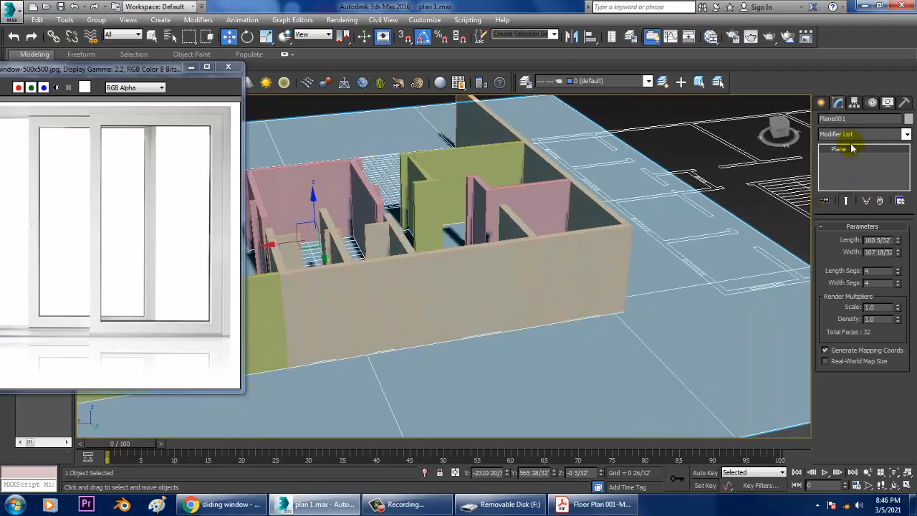
{"action": "left_click", "coordinate": [822, 102]}
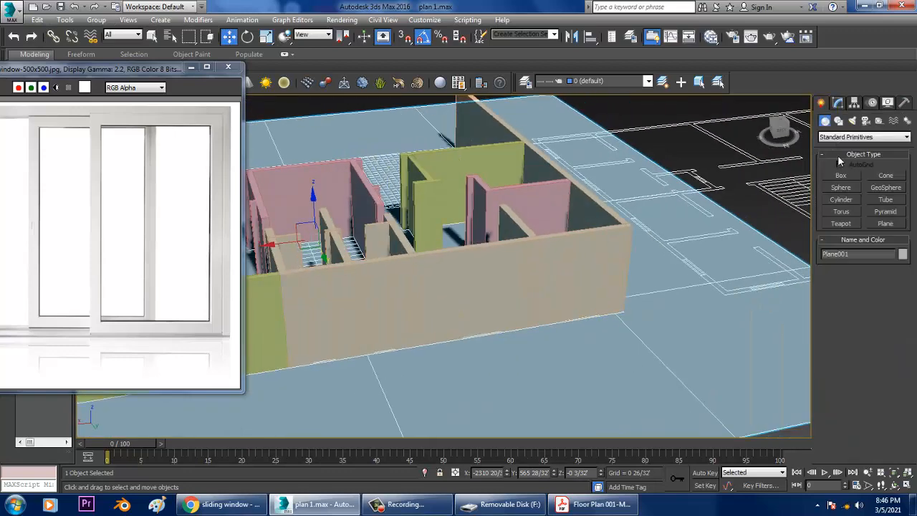
{"action": "left_click", "coordinate": [841, 176]}
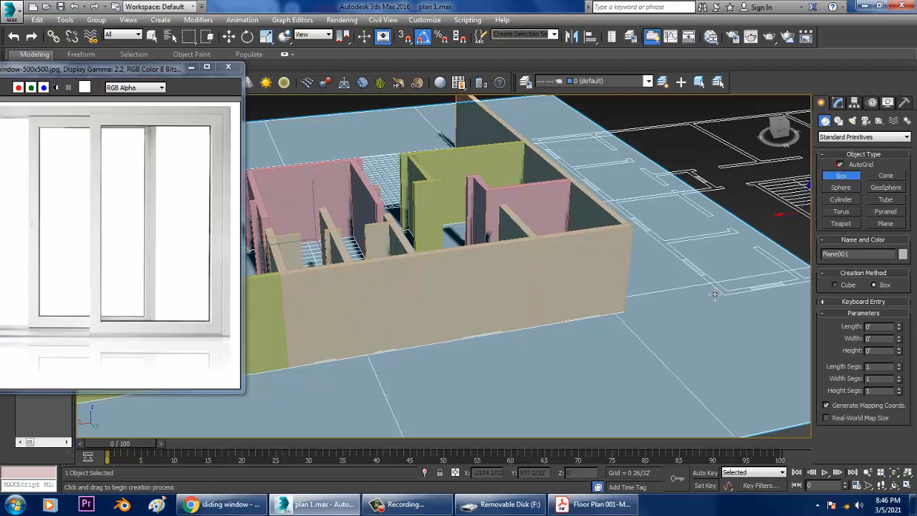
{"action": "scroll", "coordinate": [537, 344], "scroll_direction": "up", "scroll_amount": 5}
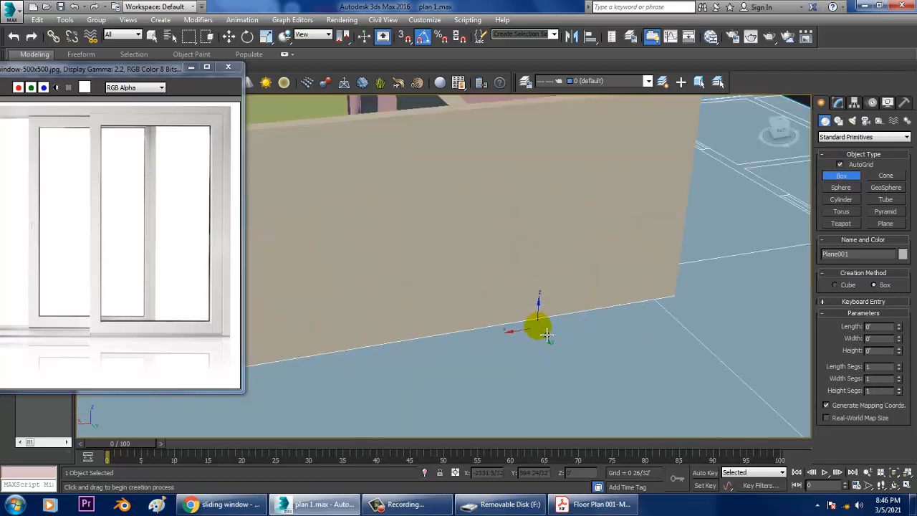
{"action": "left_click_drag", "start_coordinate": [546, 334], "coordinate": [473, 348]}
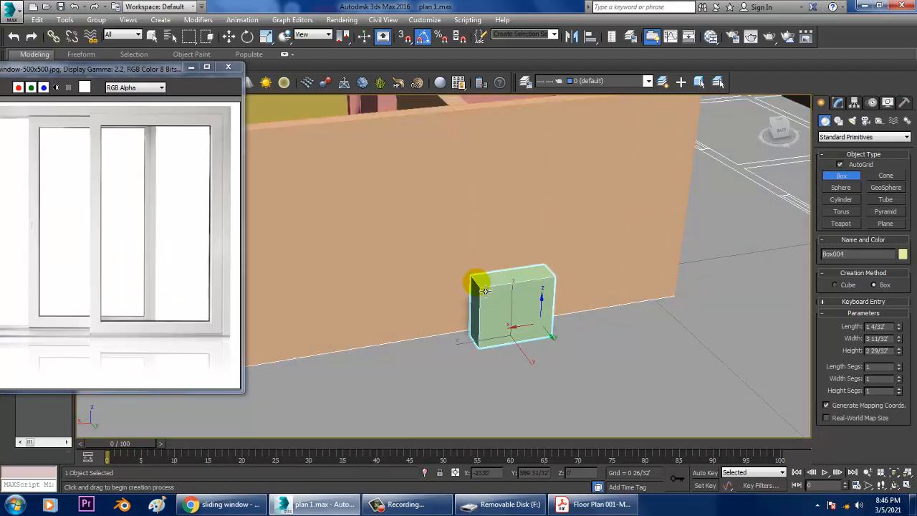
{"action": "left_click", "coordinate": [485, 291]}
Set the new box's Z position to 3' and raise it further to 4'.
{"action": "left_click", "coordinate": [842, 102]}
{"action": "middle_click_drag", "start_coordinate": [529, 324], "coordinate": [561, 307]}
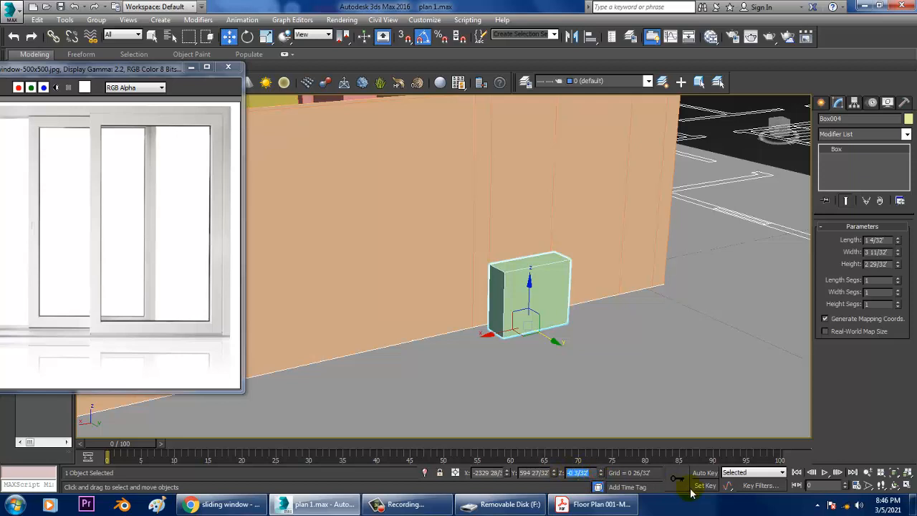
{"action": "key", "text": "Return"}
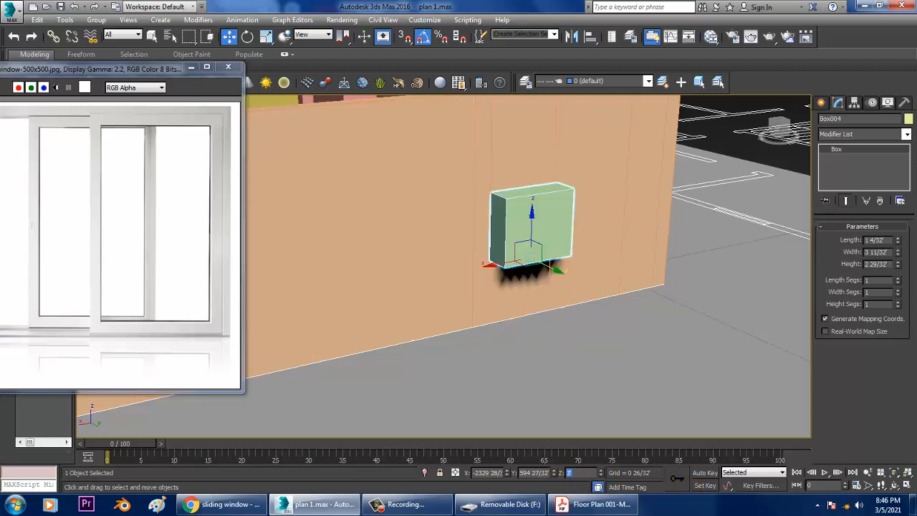
{"action": "middle_click_drag", "start_coordinate": [641, 211], "coordinate": [764, 251], "text": "alt"}
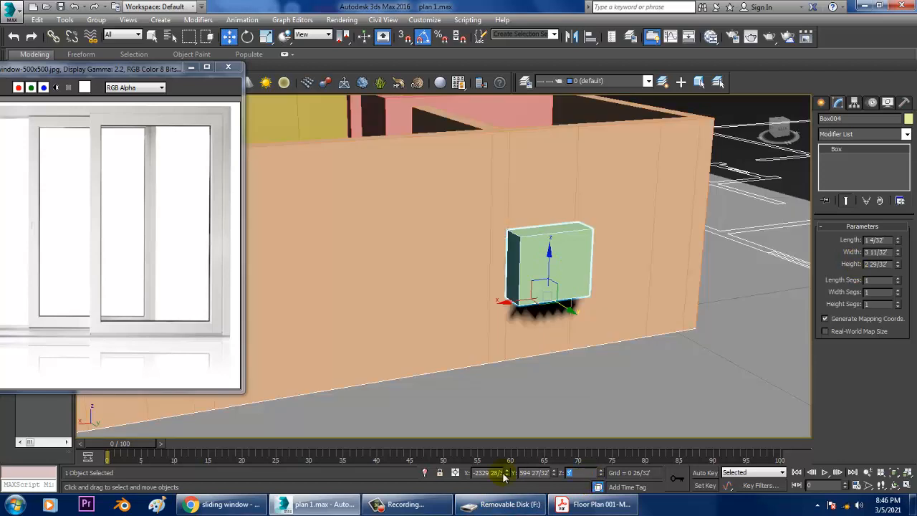
{"action": "key", "text": "Return"}
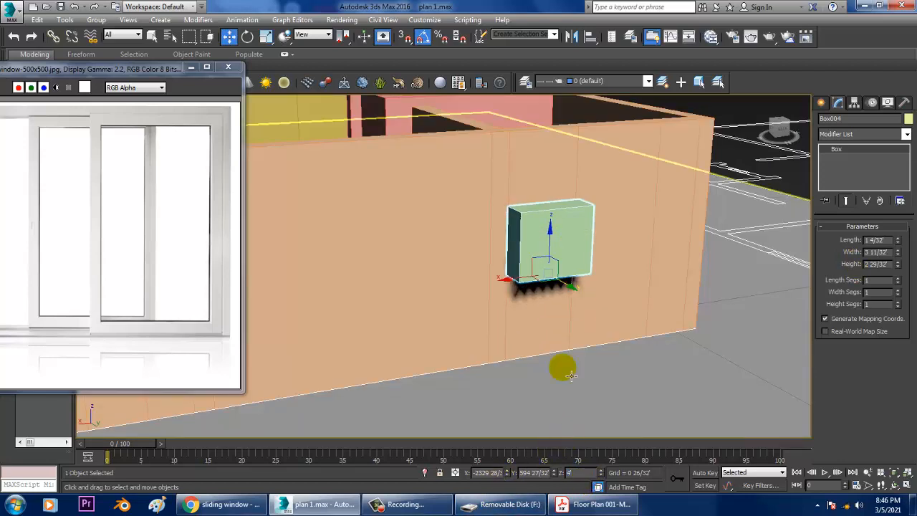
Move the box along X and Y in the top view so it sits over the window drawn in the outer wall.
{"action": "middle_click_drag", "start_coordinate": [556, 368], "coordinate": [569, 324], "text": "alt"}
{"action": "key", "text": "alt+w"}
{"action": "middle_click", "coordinate": [352, 219]}
{"action": "key", "text": "alt+w"}
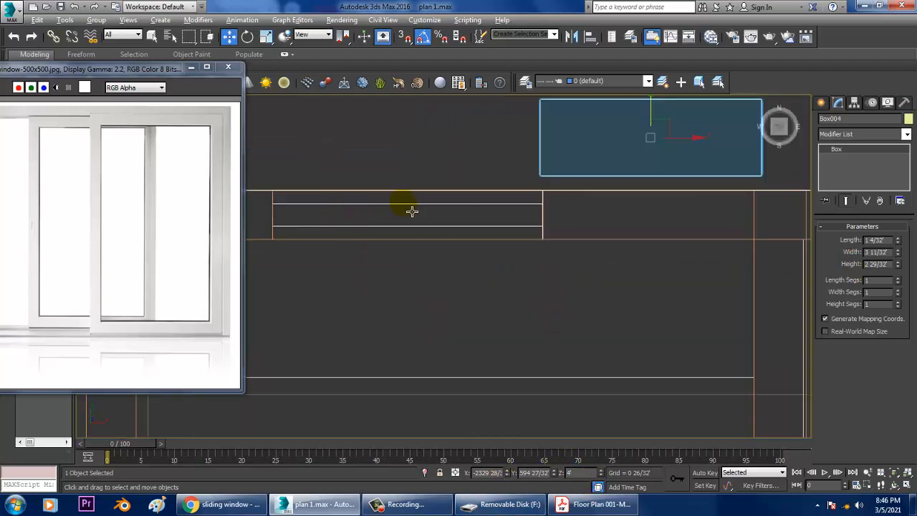
{"action": "middle_click_drag", "start_coordinate": [647, 129], "coordinate": [541, 236]}
{"action": "scroll", "coordinate": [424, 224], "scroll_direction": "down", "scroll_amount": 6}
{"action": "scroll", "coordinate": [544, 236], "scroll_direction": "up", "scroll_amount": 4}
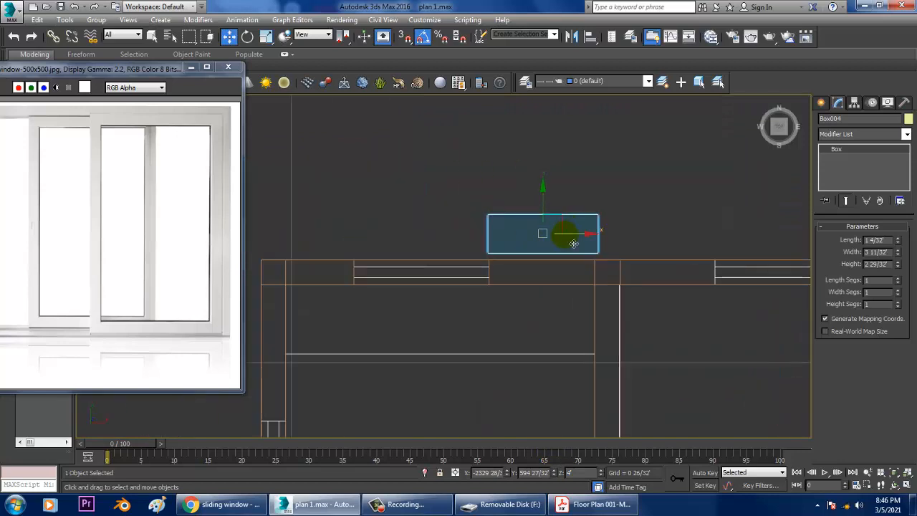
{"action": "left_click_drag", "start_coordinate": [579, 237], "coordinate": [461, 238]}
{"action": "scroll", "coordinate": [457, 246], "scroll_direction": "up", "scroll_amount": 3}
{"action": "middle_click_drag", "start_coordinate": [453, 246], "coordinate": [516, 215]}
{"action": "scroll", "coordinate": [513, 210], "scroll_direction": "down", "scroll_amount": 2}
{"action": "left_click_drag", "start_coordinate": [492, 188], "coordinate": [497, 238]}
{"action": "scroll", "coordinate": [502, 254], "scroll_direction": "up", "scroll_amount": 2}
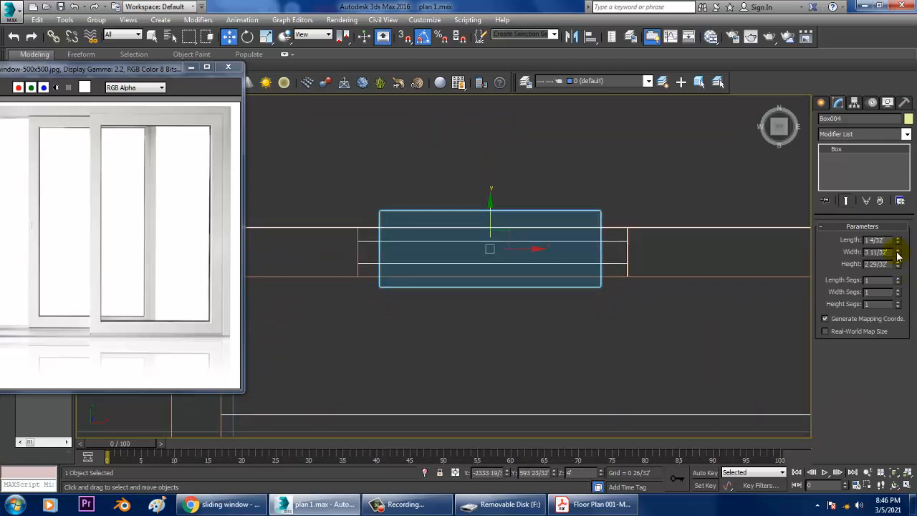
Adjust the box's width to 4 2/32' and shift it along X to line up with both window ends.
{"action": "left_click_drag", "start_coordinate": [898, 256], "coordinate": [899, 246]}
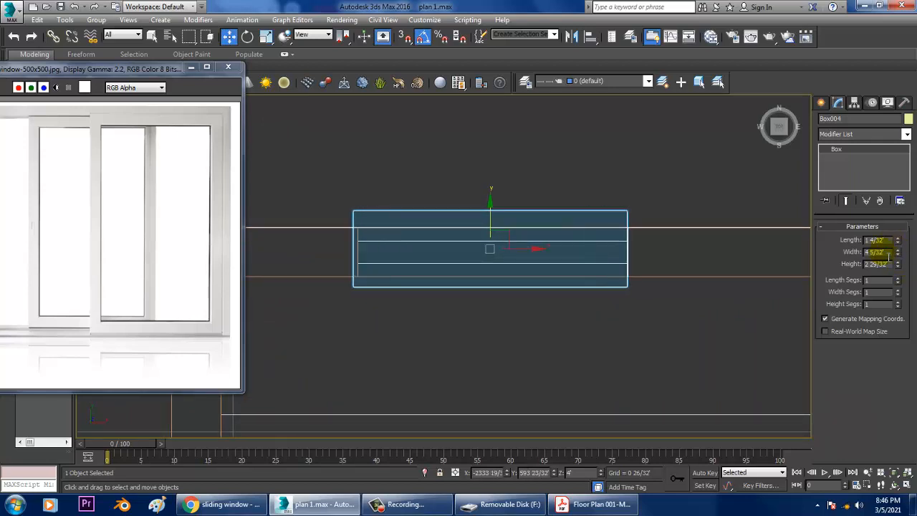
{"action": "left_click_drag", "start_coordinate": [528, 261], "coordinate": [533, 262]}
{"action": "left_click_drag", "start_coordinate": [898, 256], "coordinate": [905, 263]}
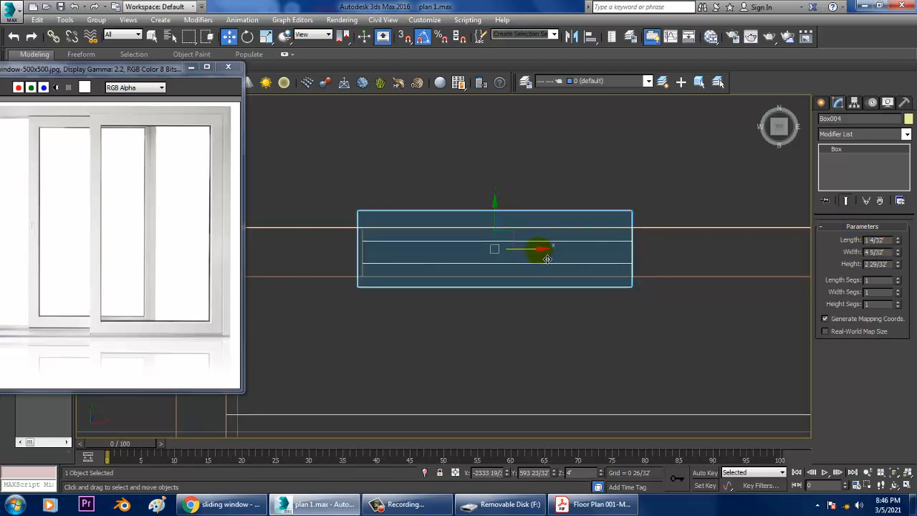
{"action": "left_click_drag", "start_coordinate": [537, 250], "coordinate": [548, 258]}
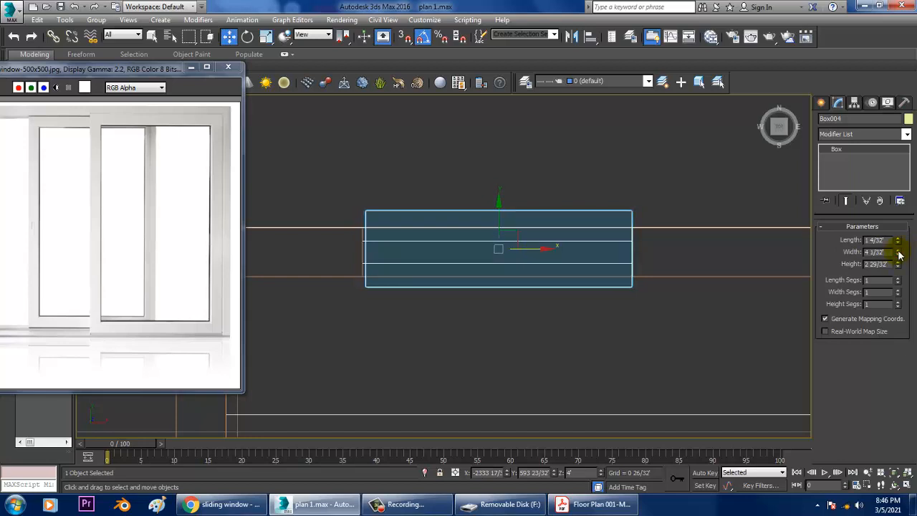
{"action": "left_click_drag", "start_coordinate": [537, 259], "coordinate": [536, 258]}
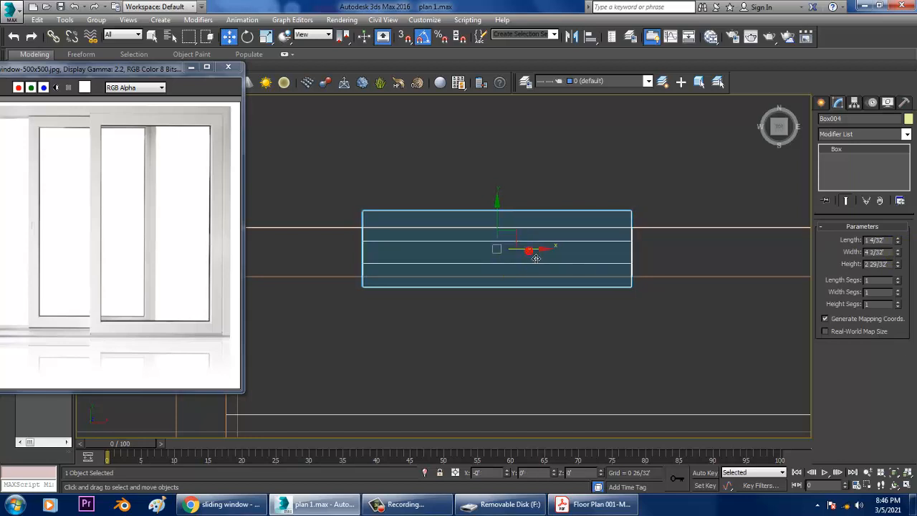
Increase the box's width to 4 3/32' and nudge it along X to meet the window's left end.
{"action": "scroll", "coordinate": [731, 258], "scroll_direction": "up", "scroll_amount": 2}
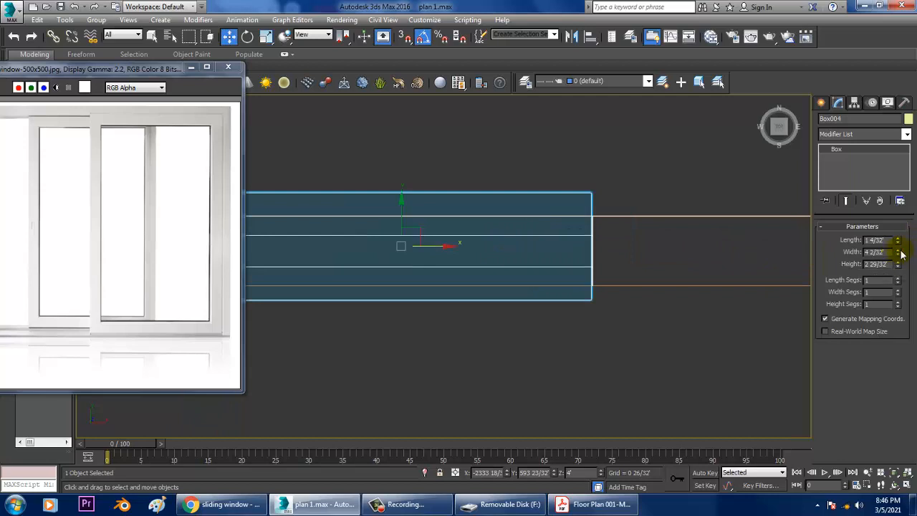
{"action": "middle_click_drag", "start_coordinate": [579, 254], "coordinate": [645, 255]}
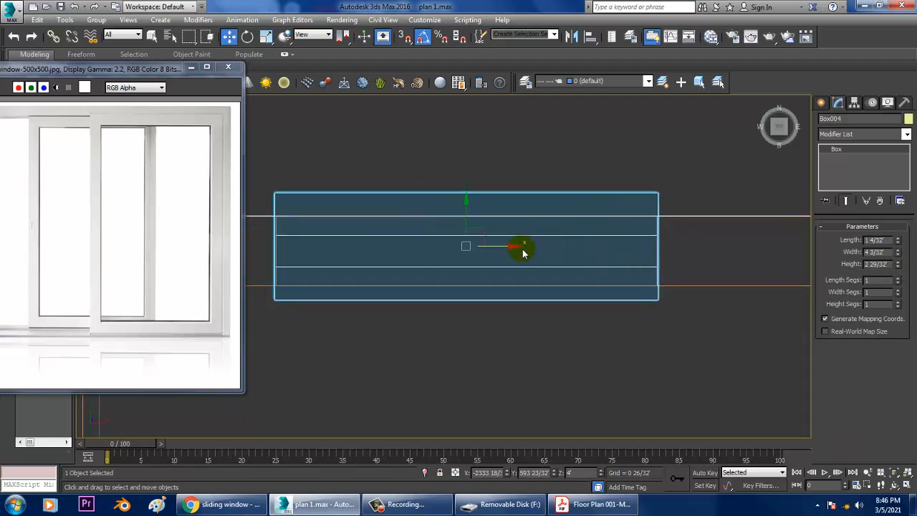
{"action": "left_click_drag", "start_coordinate": [512, 256], "coordinate": [514, 256]}
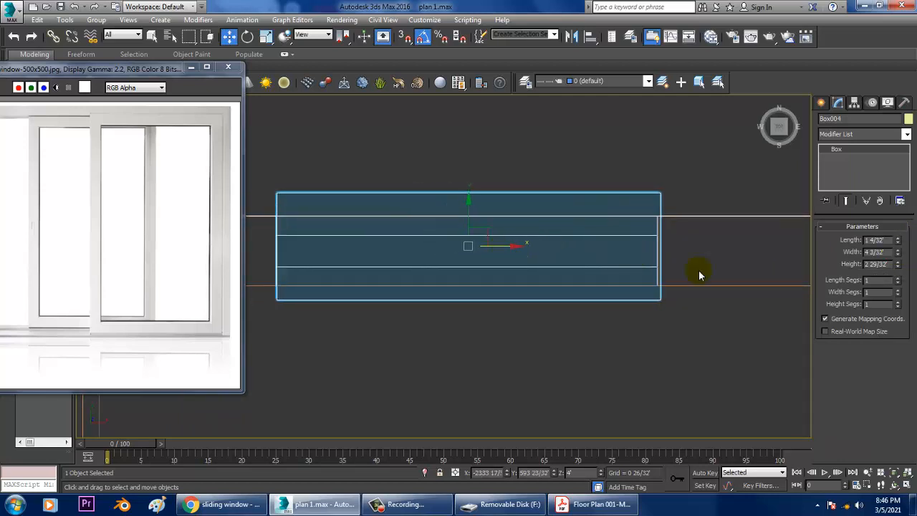
Set the box's length to 0 23/32' and width to 4 2/32', aligning it with the wall faces and window ends.
{"action": "mouse_move", "coordinate": [898, 245]}
{"action": "left_mouse_down"}
{"action": "mouse_move", "coordinate": [913, 271]}
{"action": "mouse_move", "coordinate": [901, 244]}
{"action": "mouse_move", "coordinate": [912, 254]}
{"action": "left_mouse_up"}
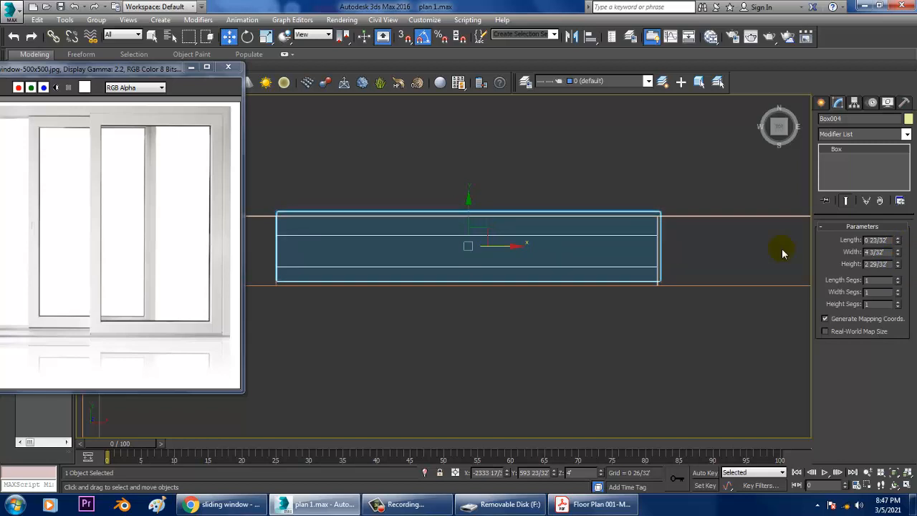
{"action": "left_click_drag", "start_coordinate": [480, 233], "coordinate": [484, 237]}
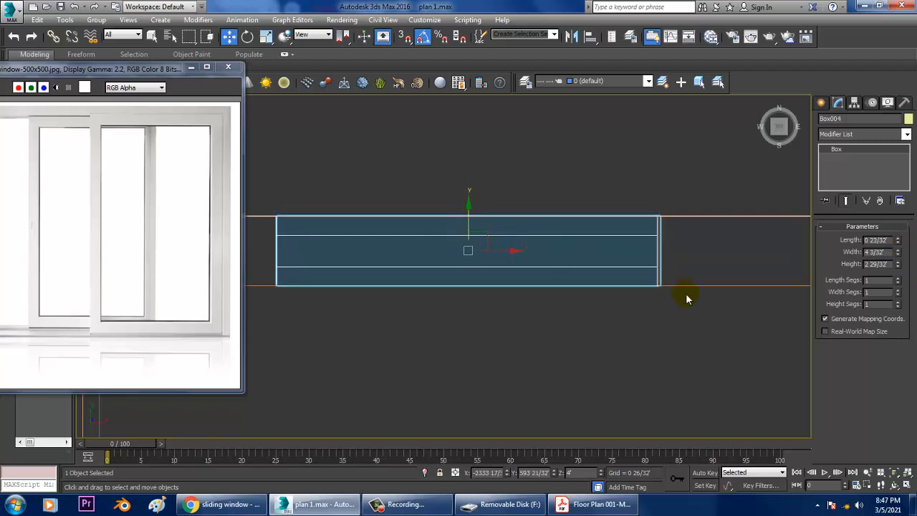
{"action": "left_click_drag", "start_coordinate": [900, 254], "coordinate": [901, 260]}
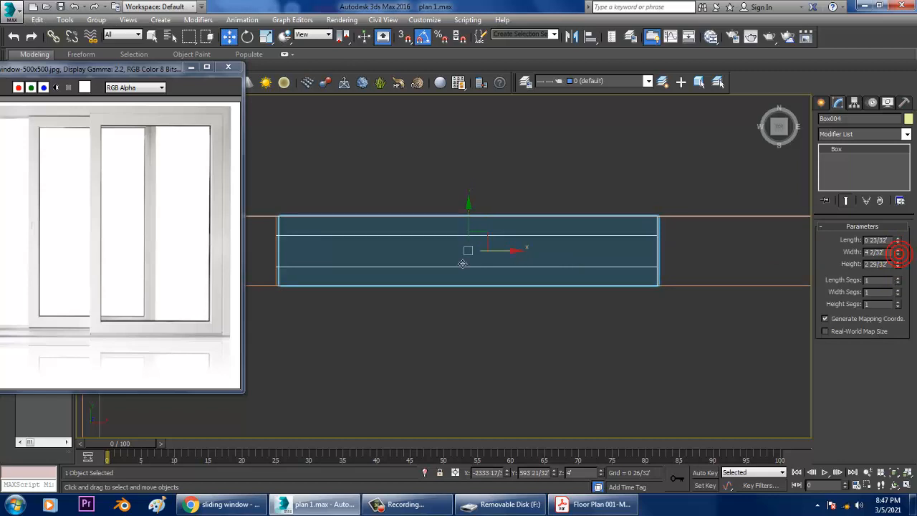
{"action": "left_click_drag", "start_coordinate": [506, 258], "coordinate": [506, 256]}
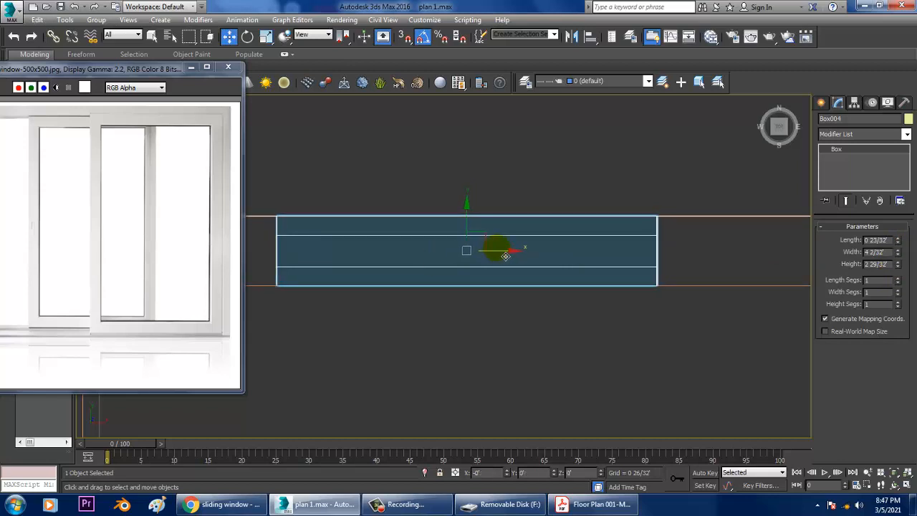
Set the window box's height to 4 16/32' in the perspective view.
{"action": "key", "text": "alt+w"}
{"action": "left_click", "coordinate": [710, 332]}
{"action": "key", "text": "alt+w"}
{"action": "middle_click_drag", "start_coordinate": [709, 331], "coordinate": [683, 320], "text": "alt"}
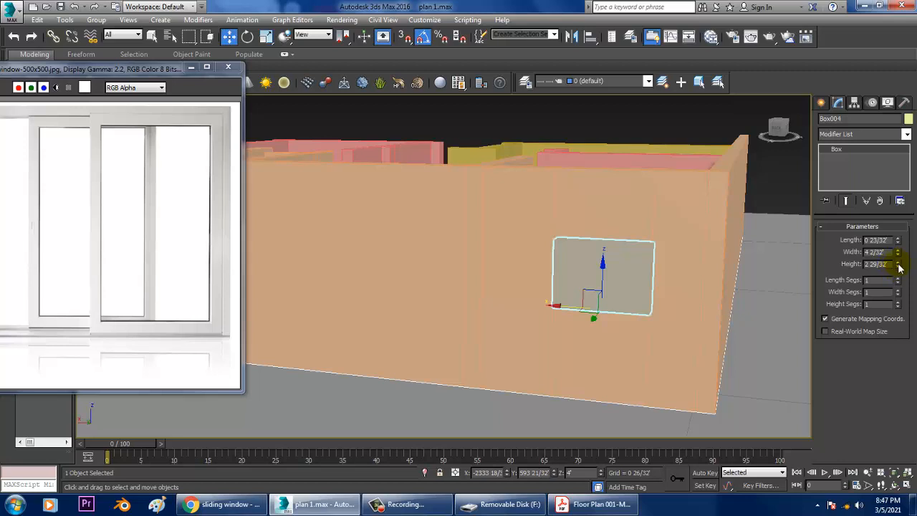
{"action": "left_click_drag", "start_coordinate": [900, 266], "coordinate": [906, 243]}
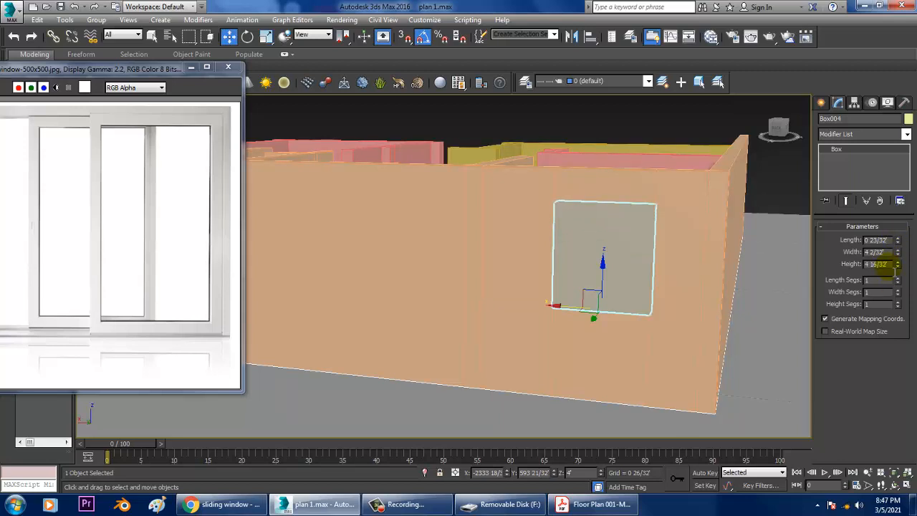
{"action": "left_click_drag", "start_coordinate": [892, 267], "coordinate": [834, 268]}
{"action": "type", "text": "2"}
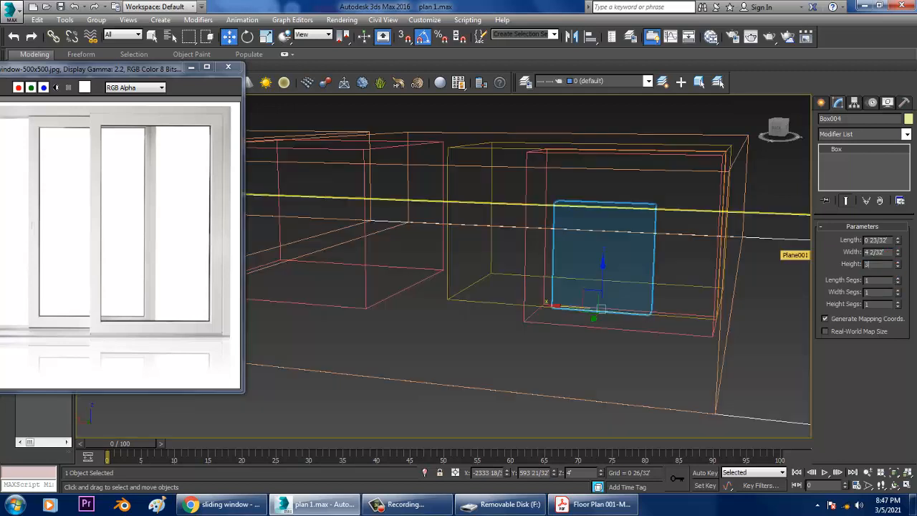
{"action": "key", "text": "Return"}
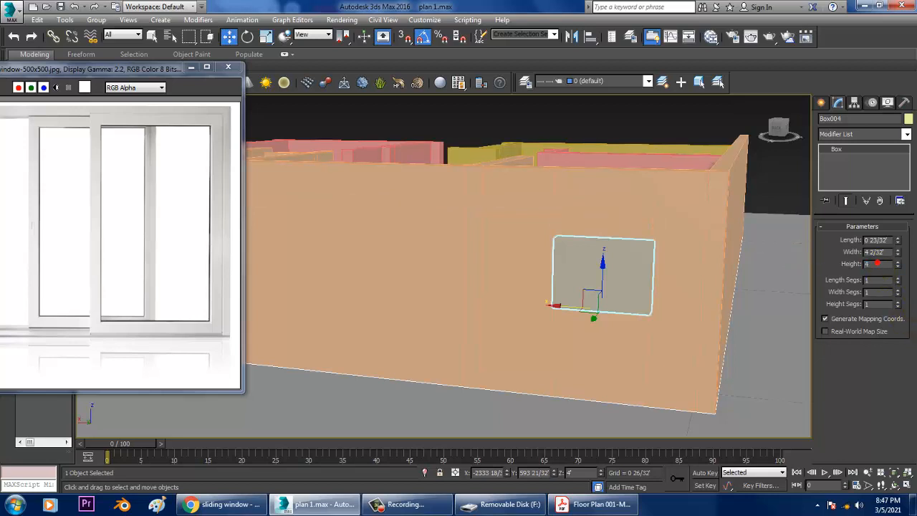
{"action": "key", "text": "Return"}
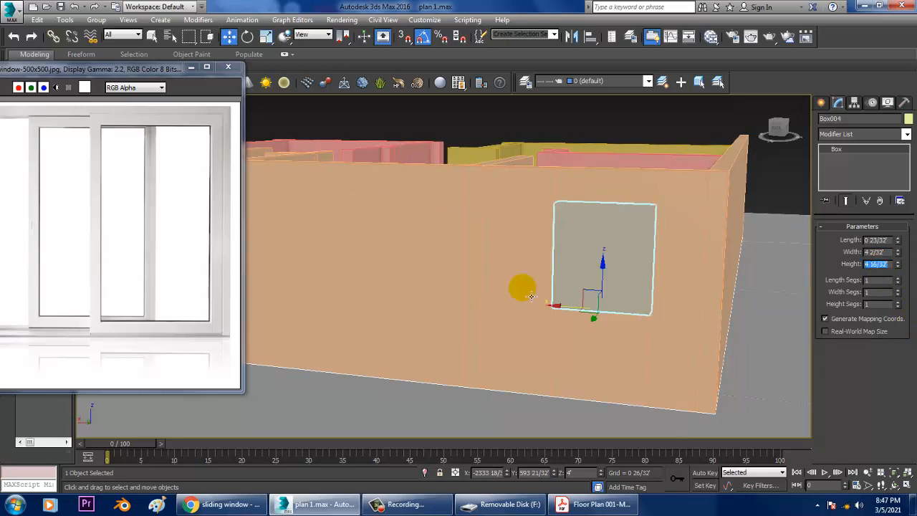
Try a Z position of 3.7 for the window box, and set it back to 4'.
{"action": "mouse_move", "coordinate": [664, 236]}
{"action": "middle_mouse_down", "text": "alt"}
{"action": "mouse_move", "coordinate": [606, 279]}
{"action": "mouse_move", "coordinate": [610, 242]}
{"action": "mouse_move", "coordinate": [651, 236]}
{"action": "middle_mouse_up", "text": "alt"}
{"action": "key", "text": "r"}
{"action": "middle_click_drag", "start_coordinate": [590, 279], "coordinate": [627, 237], "text": "alt"}
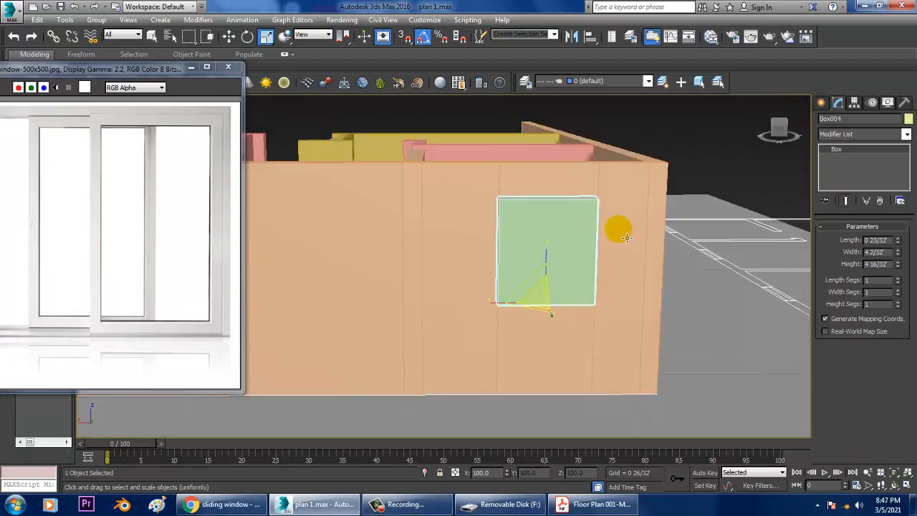
{"action": "key", "text": "alt+w"}
{"action": "middle_click_drag", "start_coordinate": [687, 307], "coordinate": [606, 237], "text": "alt"}
{"action": "key", "text": "alt+w"}
{"action": "left_click", "coordinate": [633, 232]}
{"action": "left_click", "coordinate": [579, 239]}
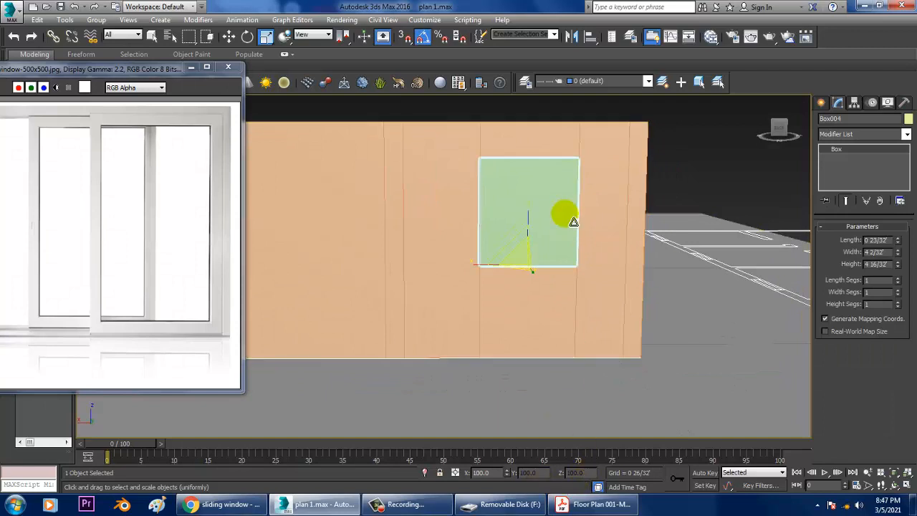
{"action": "key", "text": "w"}
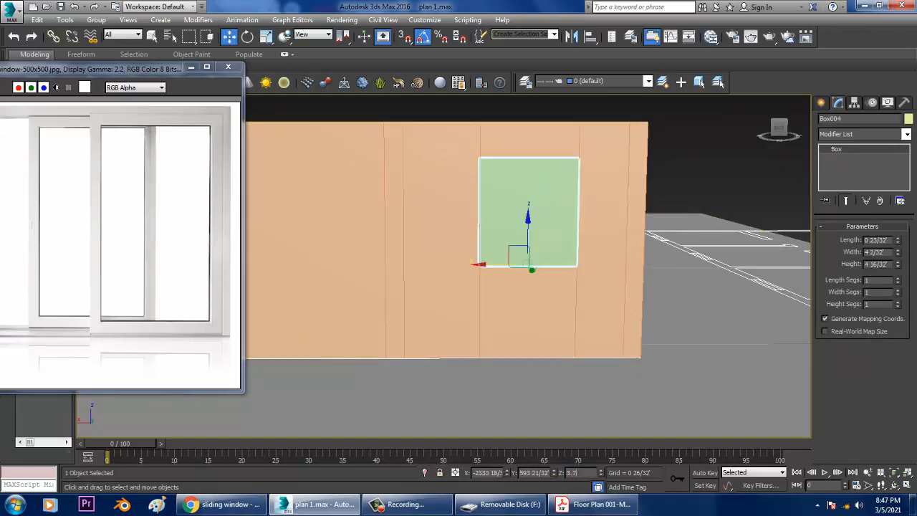
{"action": "key", "text": "Return"}
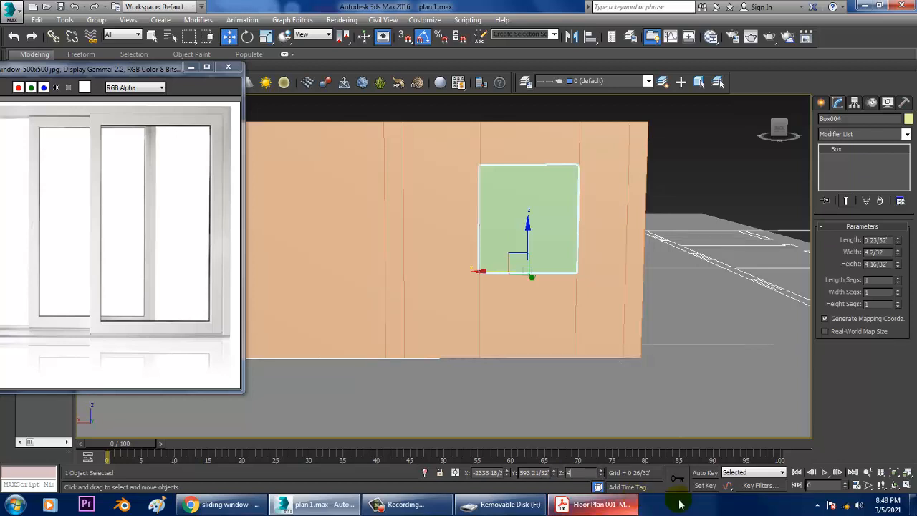
{"action": "type", "text": "4"}
{"action": "key", "text": "Return"}
Add two horizontal edge loops around the outer wall with Swift Loop, aligned with the window box's upper and lower edges.
{"action": "middle_click_drag", "start_coordinate": [668, 264], "coordinate": [694, 261], "text": "alt"}
{"action": "left_click", "coordinate": [617, 228]}
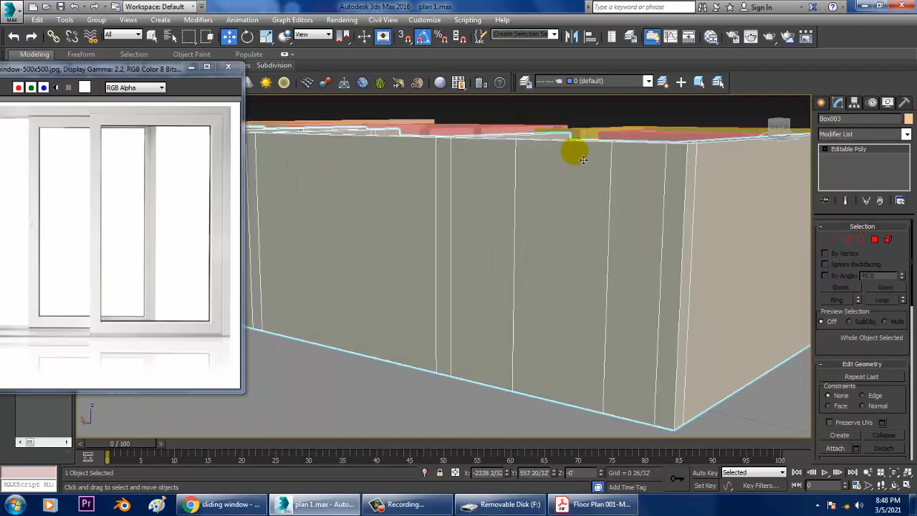
{"action": "middle_click_drag", "start_coordinate": [633, 221], "coordinate": [545, 337], "text": "alt"}
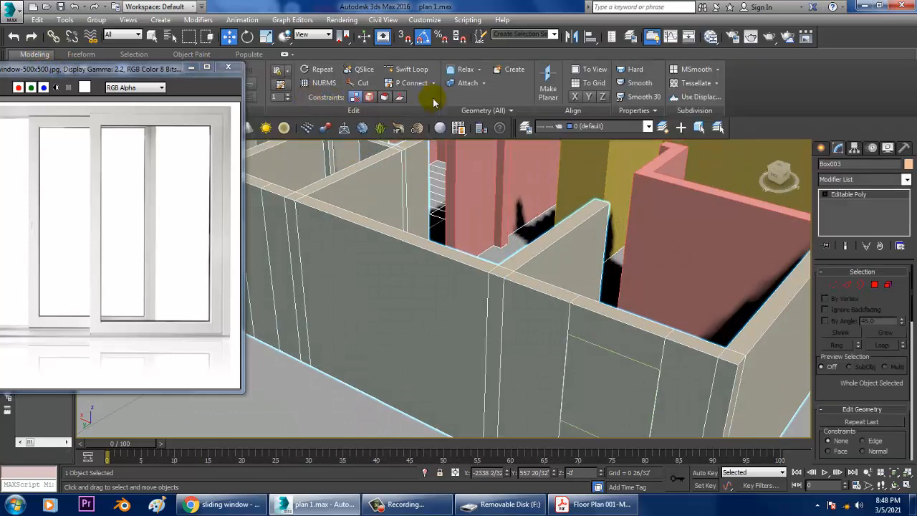
{"action": "left_click", "coordinate": [415, 70]}
{"action": "key", "text": "alt+w"}
{"action": "middle_click", "coordinate": [591, 212]}
{"action": "key", "text": "alt+w"}
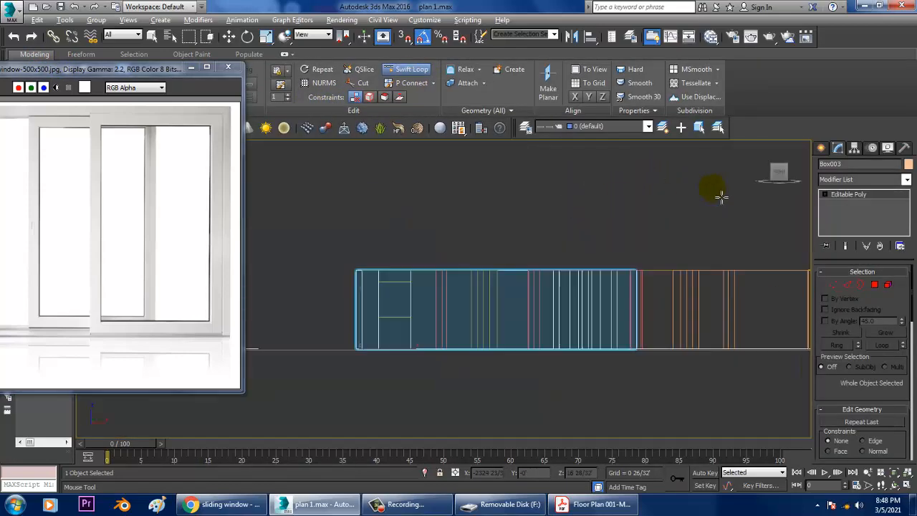
{"action": "middle_click_drag", "start_coordinate": [478, 251], "coordinate": [602, 226]}
{"action": "scroll", "coordinate": [542, 256], "scroll_direction": "up", "scroll_amount": 3}
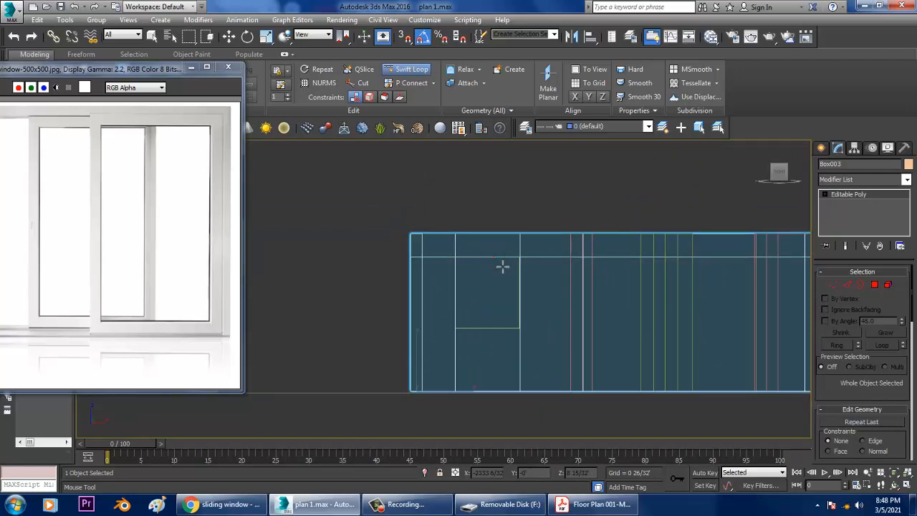
{"action": "left_click", "coordinate": [503, 265]}
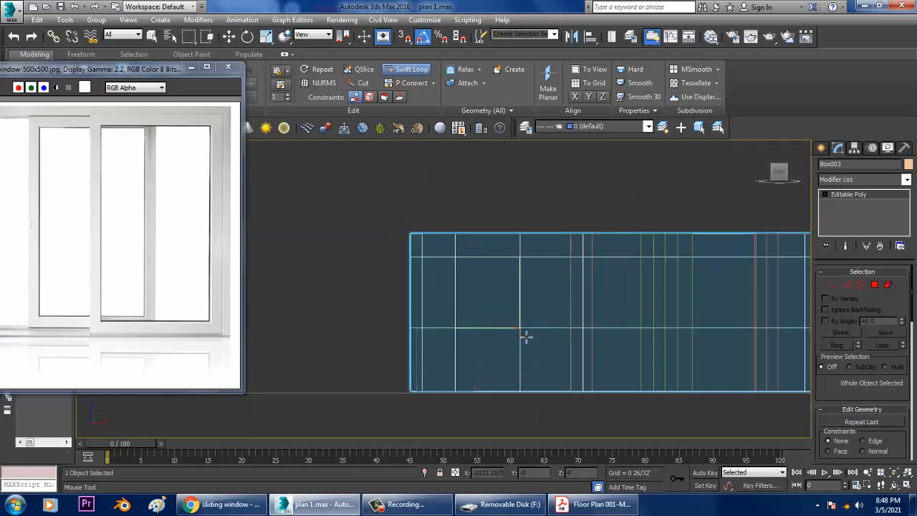
{"action": "right_click", "coordinate": [697, 310]}
Bridge the wall's outer and inner polygons at the window position to cut the opening, and leave polygon editing.
{"action": "key", "text": "alt+w"}
{"action": "middle_click", "coordinate": [709, 358]}
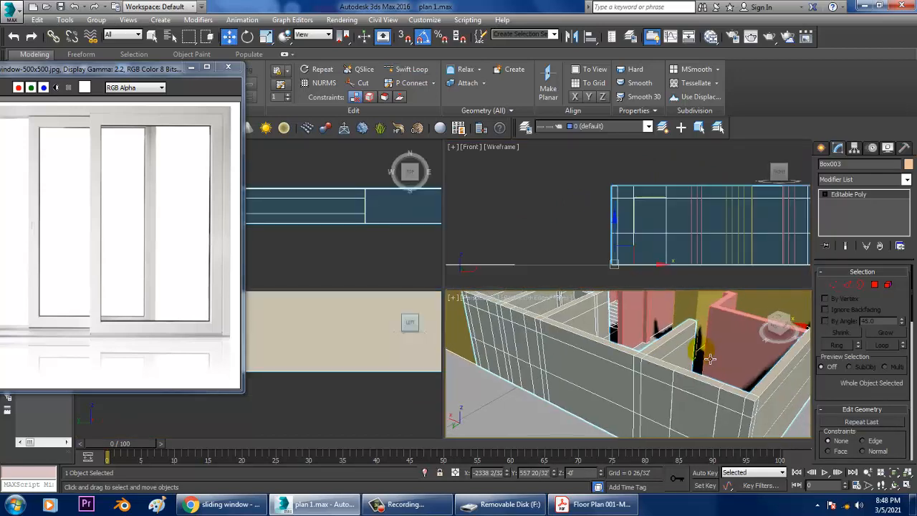
{"action": "key", "text": "alt+w"}
{"action": "scroll", "coordinate": [692, 303], "scroll_direction": "up", "scroll_amount": 6}
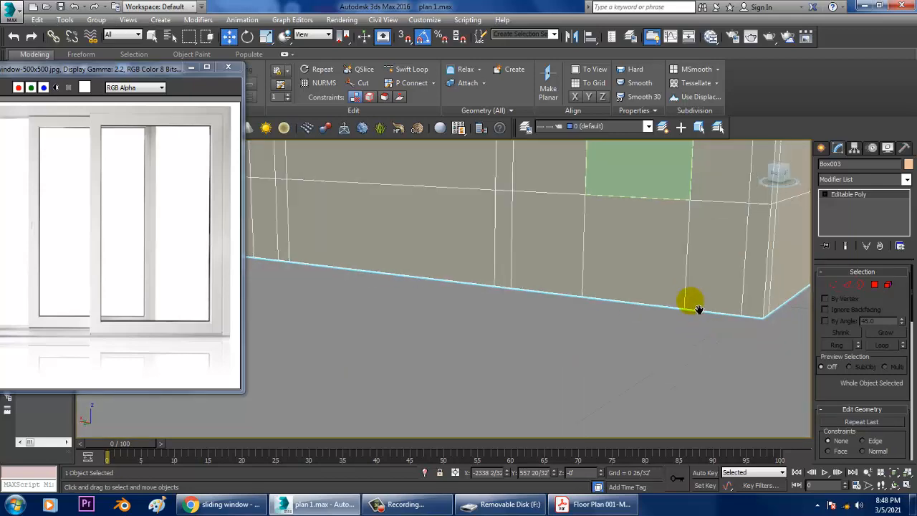
{"action": "left_click", "coordinate": [874, 284]}
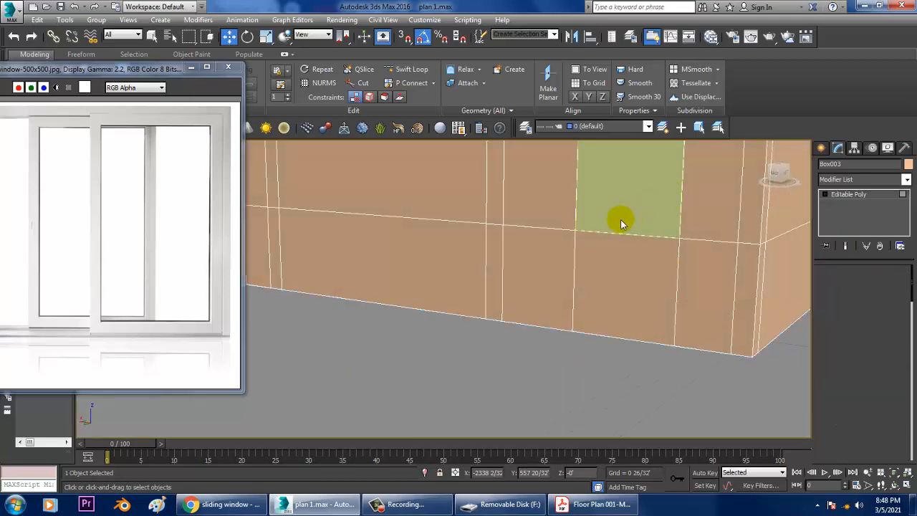
{"action": "key", "text": "4"}
{"action": "middle_click_drag", "start_coordinate": [635, 239], "coordinate": [660, 248], "text": "alt"}
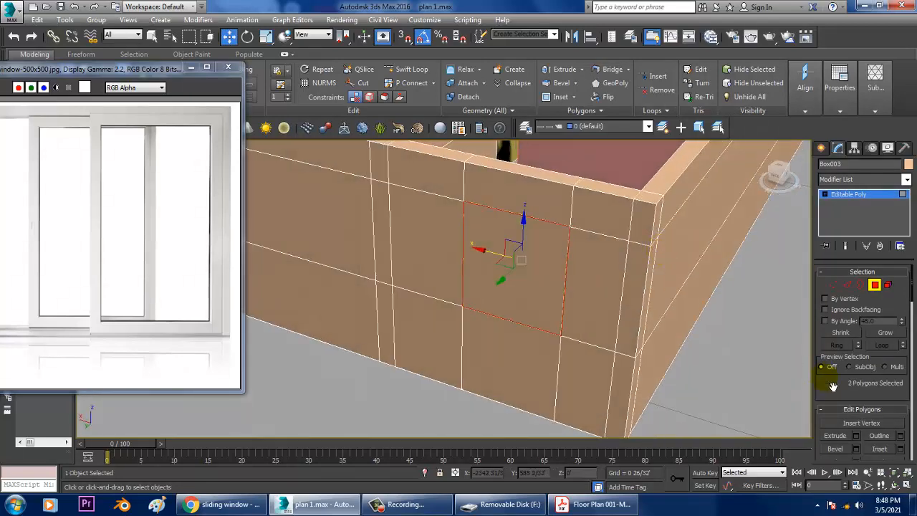
{"action": "scroll", "coordinate": [835, 410], "scroll_direction": "down", "scroll_amount": 3}
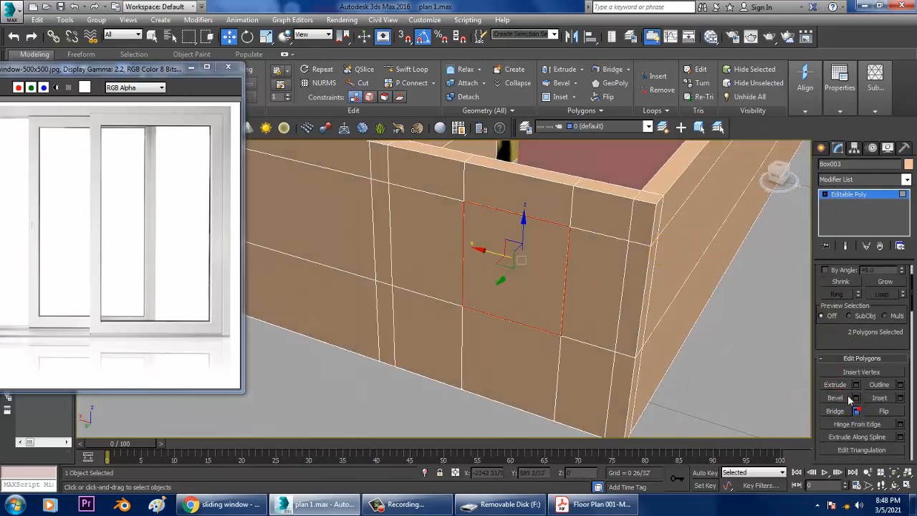
{"action": "left_click", "coordinate": [856, 411]}
{"action": "middle_click_drag", "start_coordinate": [690, 319], "coordinate": [799, 241], "text": "alt"}
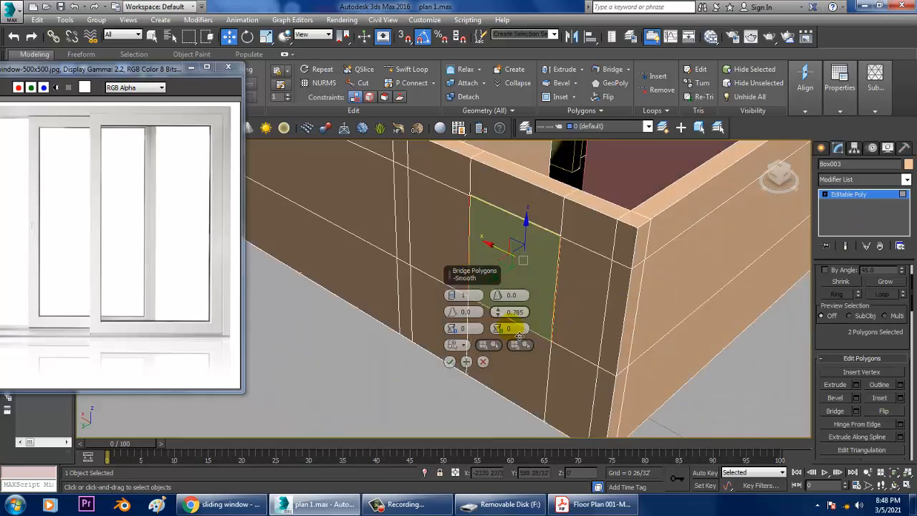
{"action": "left_click", "coordinate": [450, 363]}
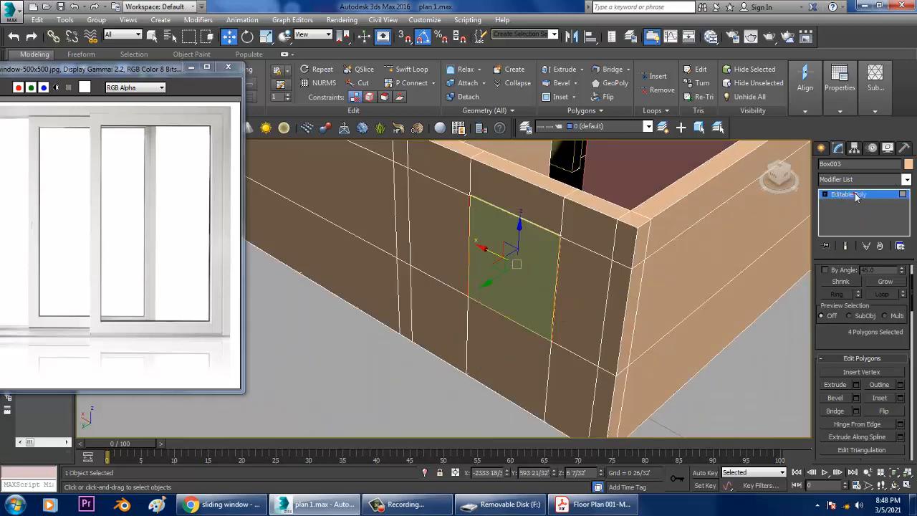
{"action": "left_click", "coordinate": [856, 195]}
Move the window box out of the wall along Y to expose the bridged opening.
{"action": "mouse_move", "coordinate": [610, 287]}
{"action": "middle_mouse_down", "text": "alt"}
{"action": "mouse_move", "coordinate": [614, 257]}
{"action": "mouse_move", "coordinate": [565, 268]}
{"action": "mouse_move", "coordinate": [622, 286]}
{"action": "middle_mouse_up", "text": "alt"}
{"action": "scroll", "coordinate": [567, 278], "scroll_direction": "down", "scroll_amount": 4}
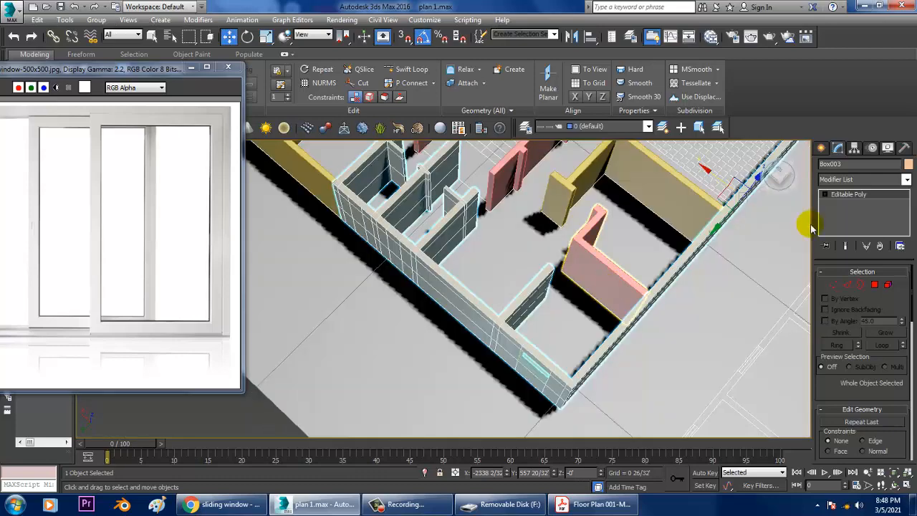
{"action": "left_click", "coordinate": [881, 193]}
{"action": "middle_click_drag", "start_coordinate": [505, 285], "coordinate": [539, 262], "text": "alt"}
{"action": "left_click", "coordinate": [540, 377]}
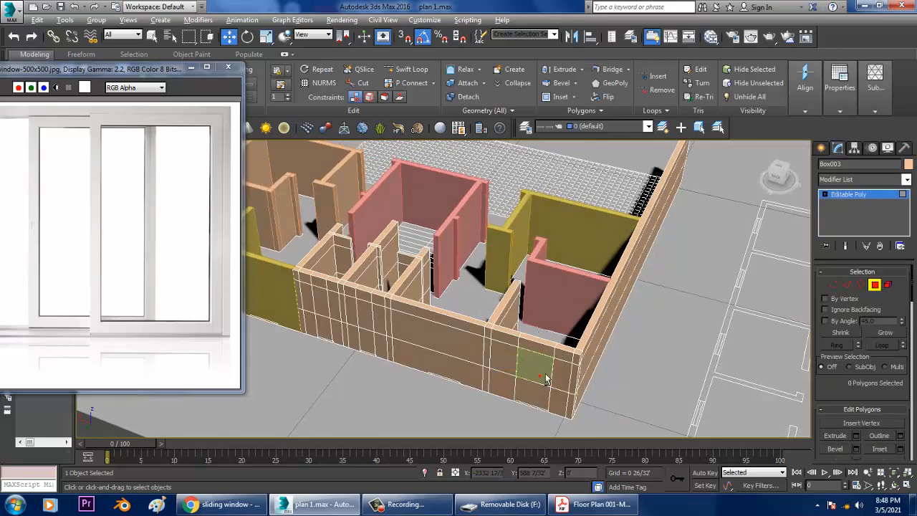
{"action": "middle_click_drag", "start_coordinate": [540, 377], "coordinate": [513, 369], "text": "alt"}
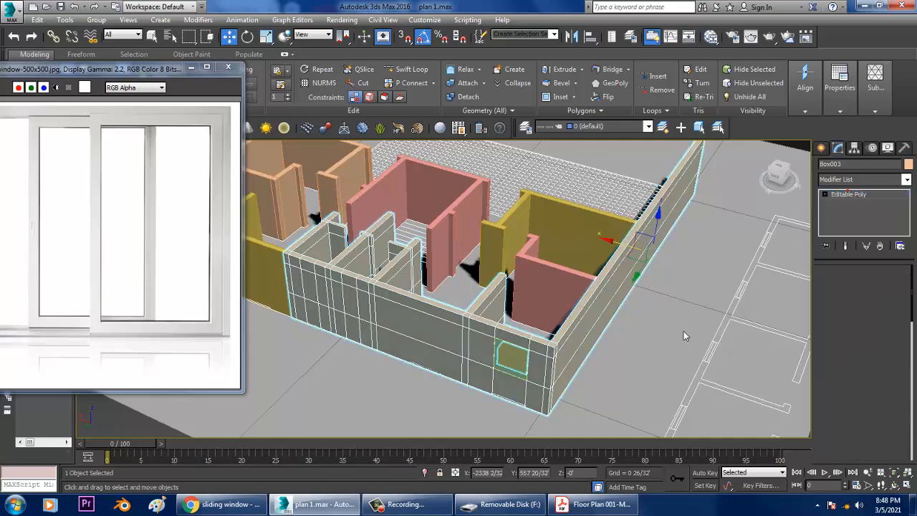
{"action": "left_click", "coordinate": [514, 361]}
{"action": "left_click_drag", "start_coordinate": [500, 405], "coordinate": [472, 435]}
{"action": "middle_click_drag", "start_coordinate": [472, 435], "coordinate": [526, 215], "text": "alt"}
{"action": "scroll", "coordinate": [564, 307], "scroll_direction": "up", "scroll_amount": 4}
{"action": "scroll", "coordinate": [564, 307], "scroll_direction": "up", "scroll_amount": 3}
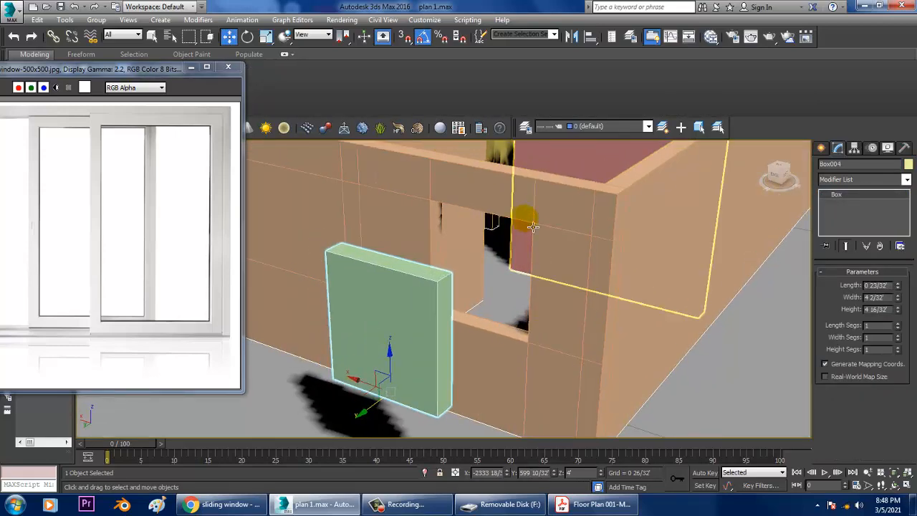
Move the window box back along Y into the wall opening.
{"action": "left_click", "coordinate": [408, 300]}
{"action": "middle_click_drag", "start_coordinate": [402, 286], "coordinate": [278, 401], "text": "alt"}
{"action": "left_click_drag", "start_coordinate": [357, 416], "coordinate": [489, 403]}
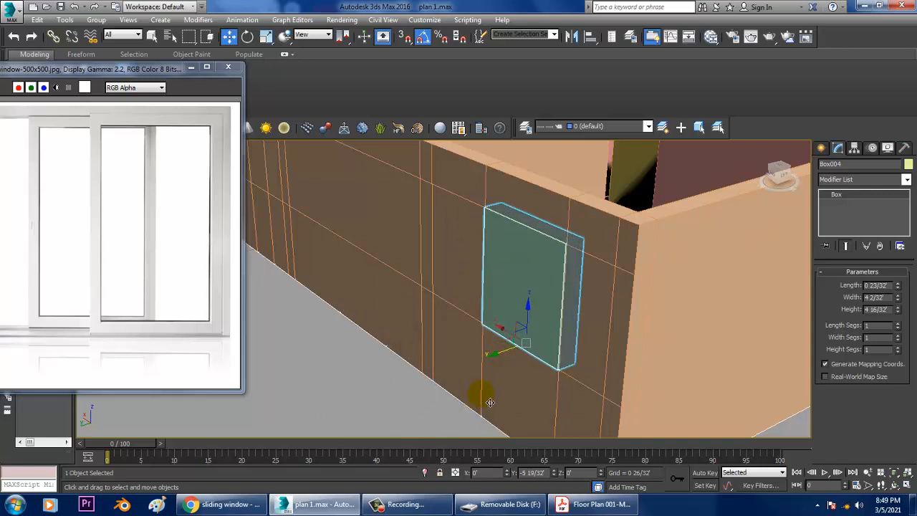
Convert the window box to an Editable Poly.
{"action": "middle_click_drag", "start_coordinate": [451, 311], "coordinate": [523, 265], "text": "alt"}
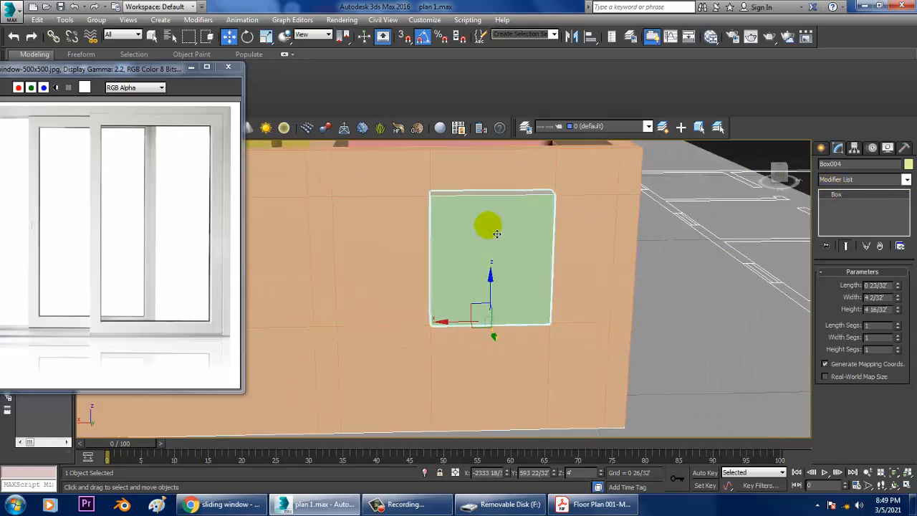
{"action": "right_click", "coordinate": [496, 233]}
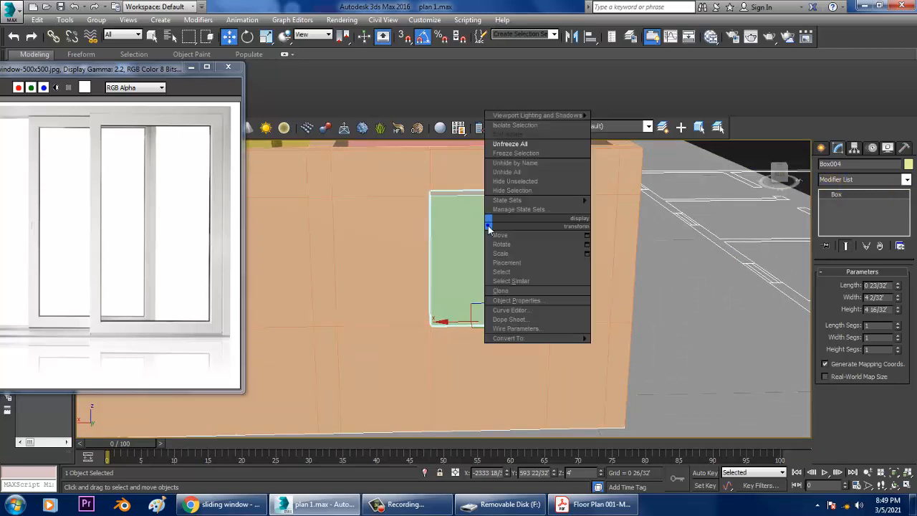
{"action": "mouse_move", "coordinate": [559, 339]}
{"action": "left_click", "coordinate": [630, 348]}
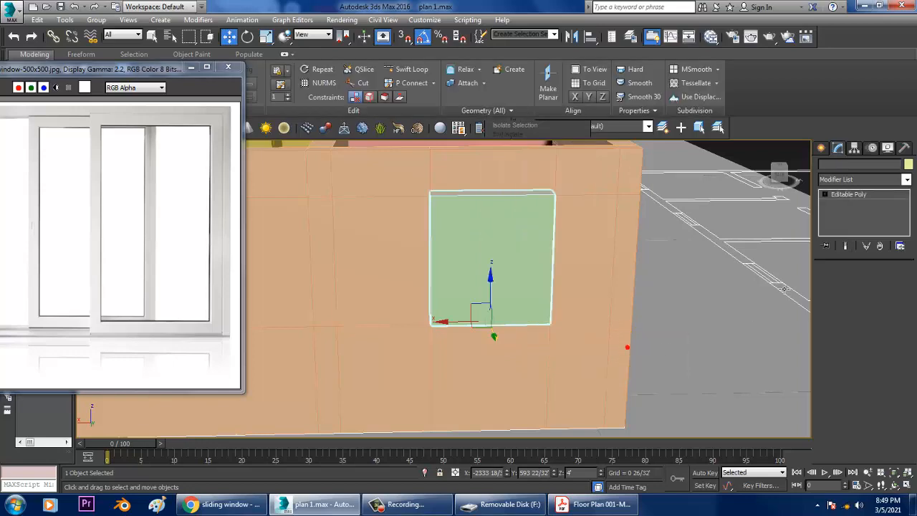
Inset the window box's outer and inner faces by 0 7/32' to form the frame border.
{"action": "left_click", "coordinate": [875, 285]}
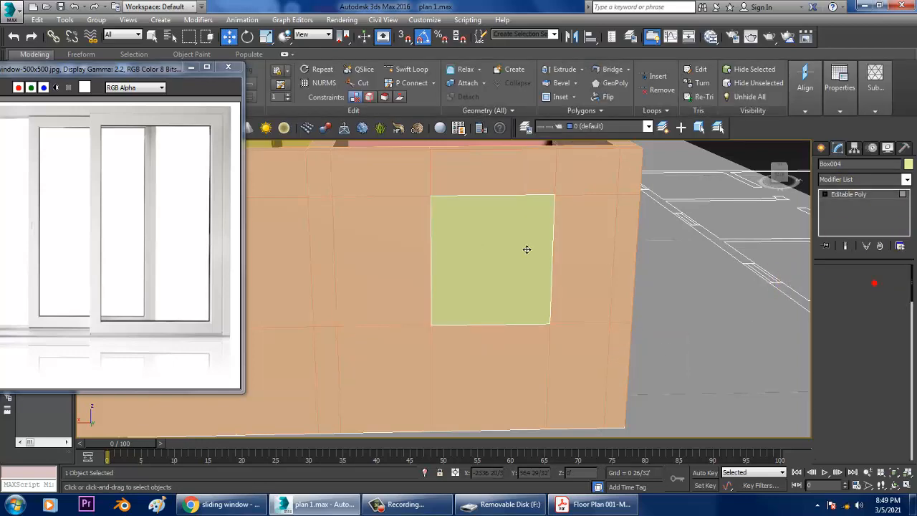
{"action": "left_click", "coordinate": [454, 221]}
{"action": "middle_click_drag", "start_coordinate": [455, 222], "coordinate": [701, 246], "text": "alt"}
{"action": "left_click", "coordinate": [492, 262], "text": "ctrl"}
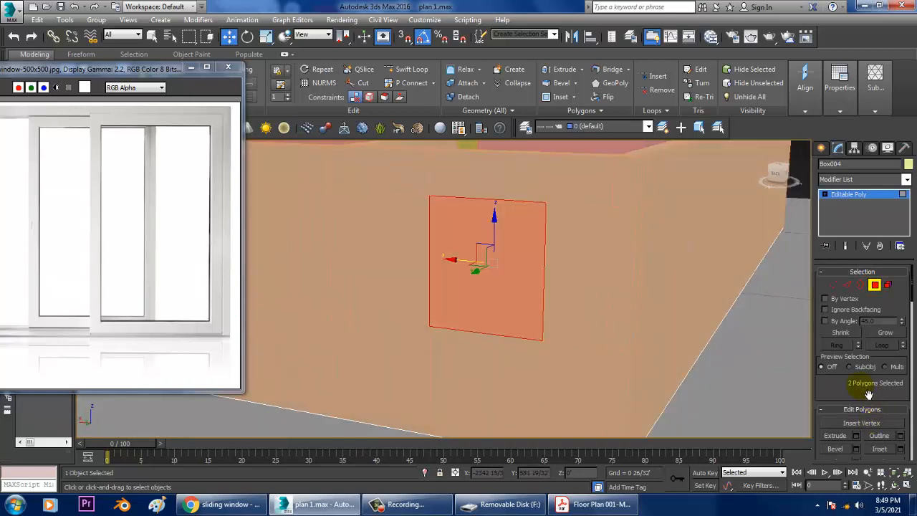
{"action": "scroll", "coordinate": [889, 394], "scroll_direction": "down", "scroll_amount": 2}
{"action": "left_click", "coordinate": [902, 398]}
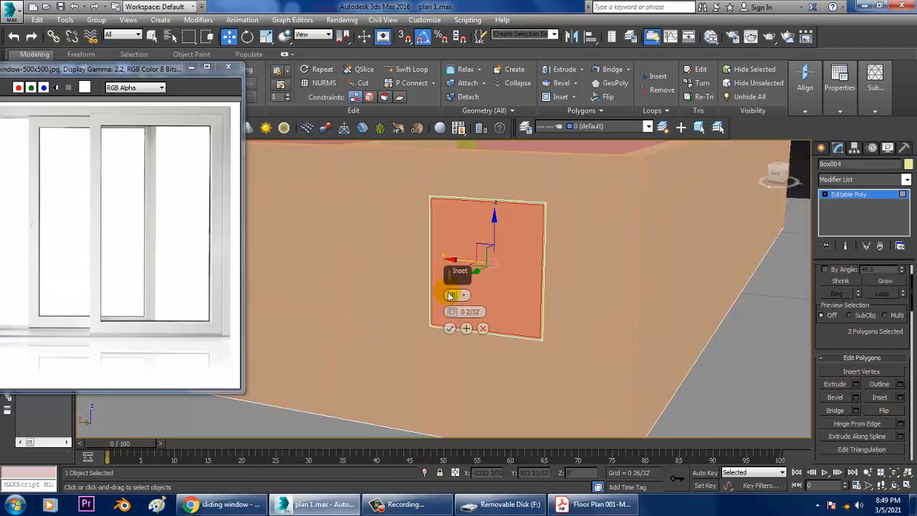
{"action": "left_click_drag", "start_coordinate": [452, 313], "coordinate": [454, 307]}
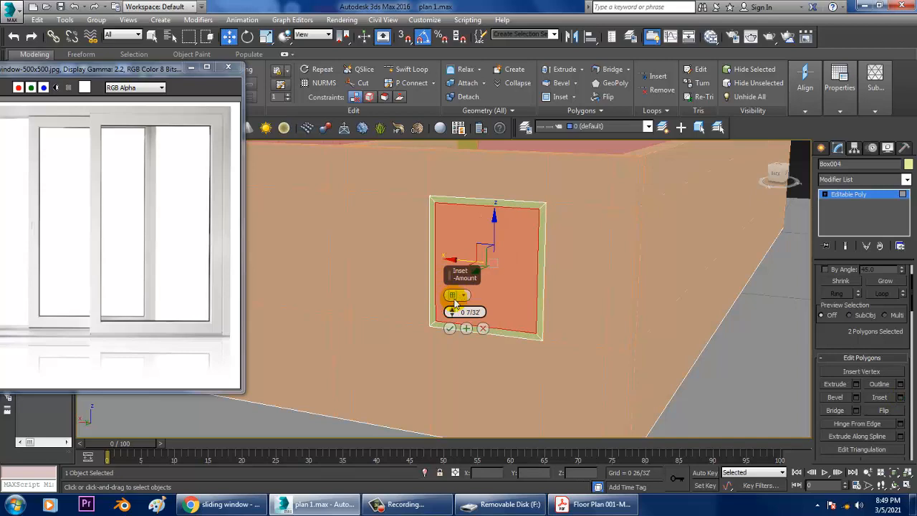
{"action": "left_click", "coordinate": [449, 328]}
{"action": "middle_click_drag", "start_coordinate": [545, 266], "coordinate": [619, 256]}
{"action": "scroll", "coordinate": [610, 266], "scroll_direction": "up", "scroll_amount": 3}
{"action": "left_click", "coordinate": [825, 195]}
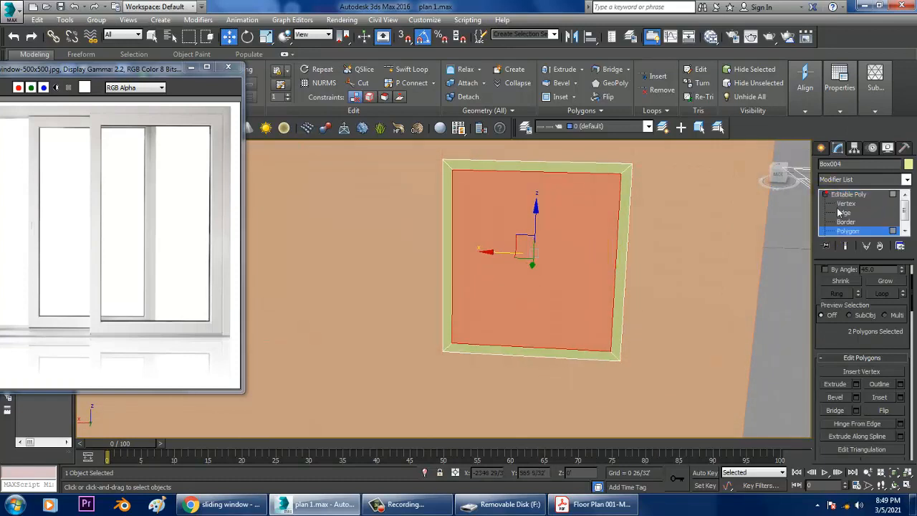
{"action": "left_click", "coordinate": [844, 213]}
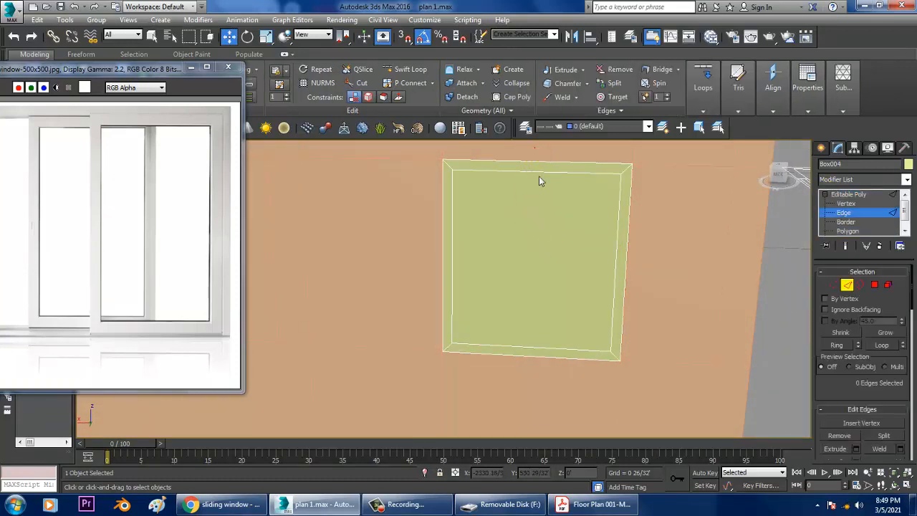
{"action": "left_click_drag", "start_coordinate": [542, 394], "coordinate": [542, 401]}
{"action": "middle_click_drag", "start_coordinate": [609, 292], "coordinate": [609, 290], "text": "alt"}
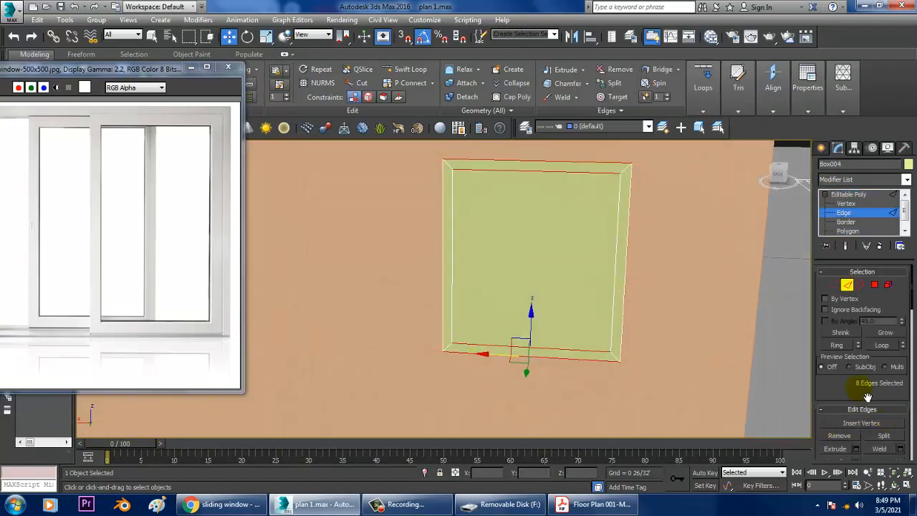
{"action": "scroll", "coordinate": [868, 397], "scroll_direction": "down", "scroll_amount": 2}
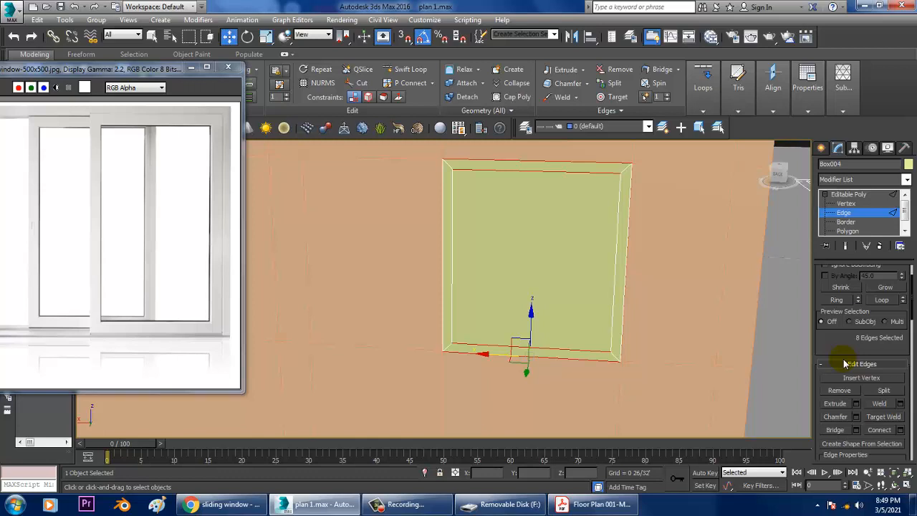
{"action": "left_click", "coordinate": [849, 223]}
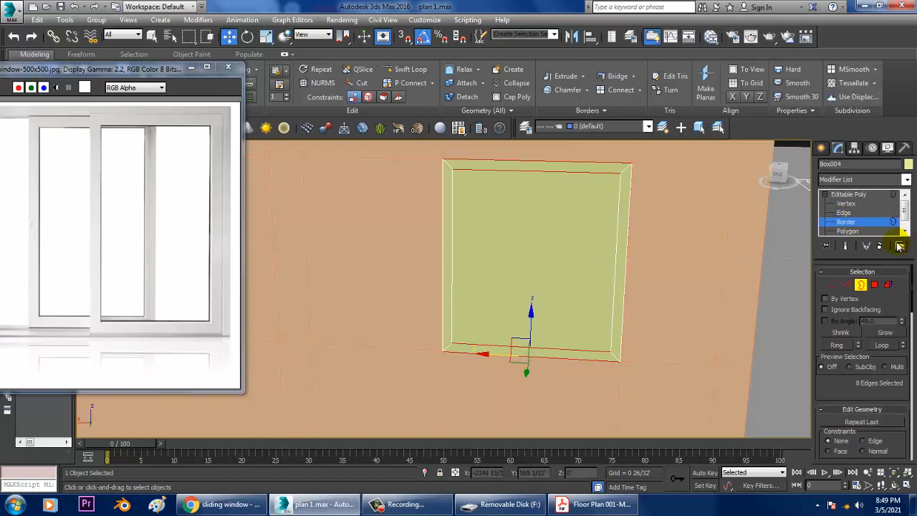
{"action": "left_click", "coordinate": [528, 399]}
{"action": "scroll", "coordinate": [855, 386], "scroll_direction": "down", "scroll_amount": 3}
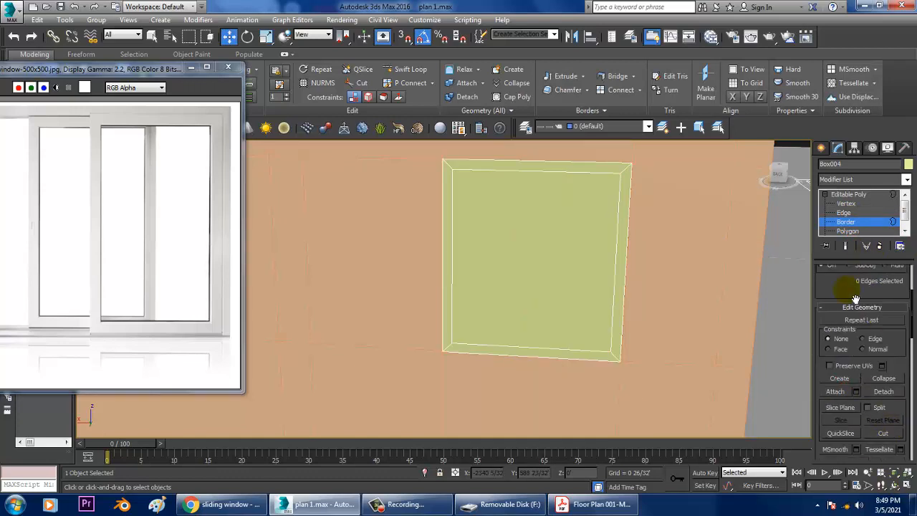
{"action": "left_click_drag", "start_coordinate": [856, 298], "coordinate": [858, 100]}
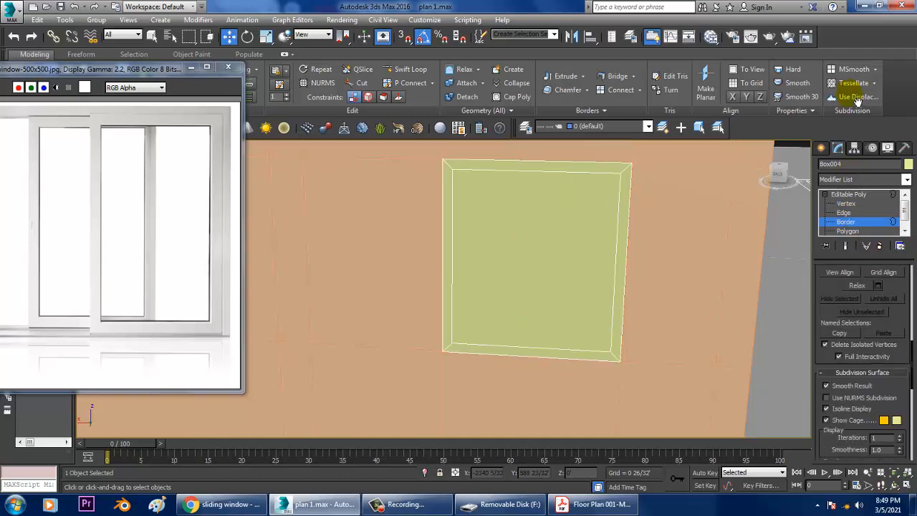
{"action": "left_click_drag", "start_coordinate": [903, 326], "coordinate": [908, 288]}
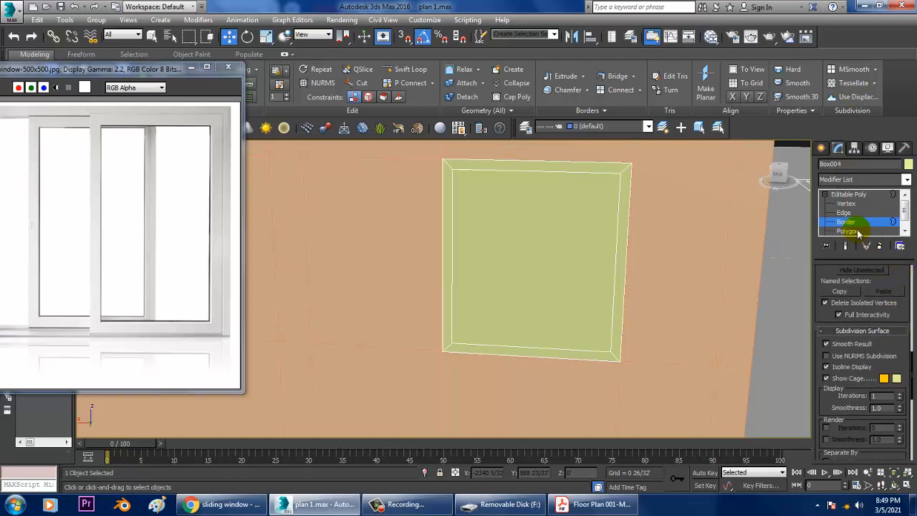
{"action": "left_click", "coordinate": [856, 230]}
Connect the window box's upper and lower horizontal edges with 1 segment, pinch 0 and slide 0.
{"action": "left_click", "coordinate": [847, 213]}
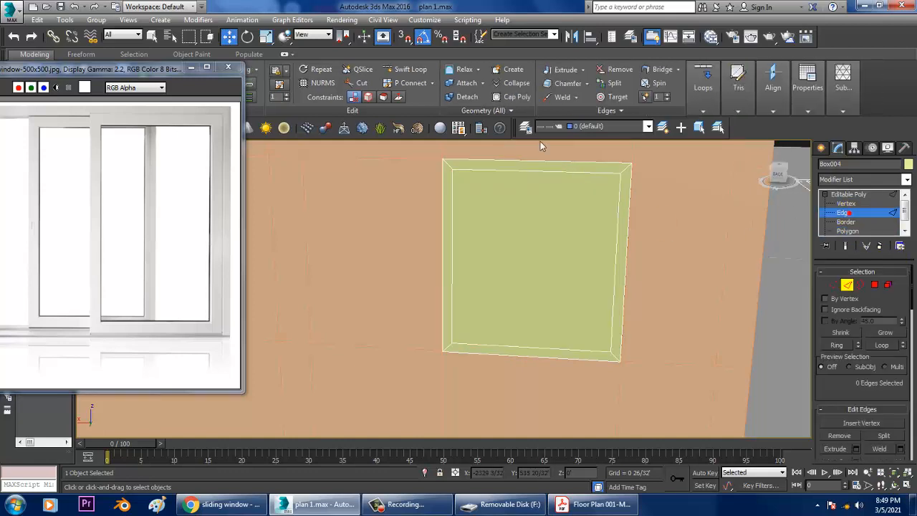
{"action": "left_click_drag", "start_coordinate": [533, 381], "coordinate": [533, 382]}
{"action": "left_click_drag", "start_coordinate": [883, 408], "coordinate": [891, 360]}
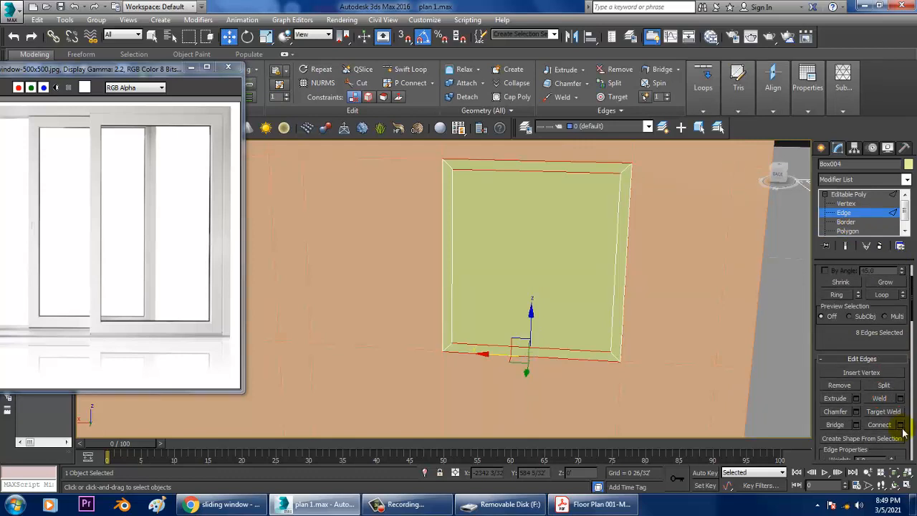
{"action": "left_click", "coordinate": [901, 425]}
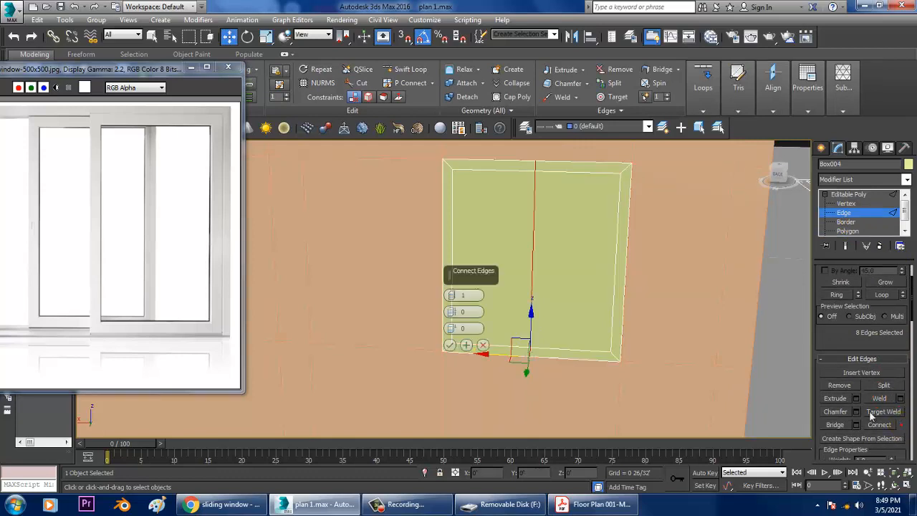
{"action": "left_click", "coordinate": [449, 344]}
{"action": "middle_click_drag", "start_coordinate": [651, 288], "coordinate": [631, 283], "text": "alt"}
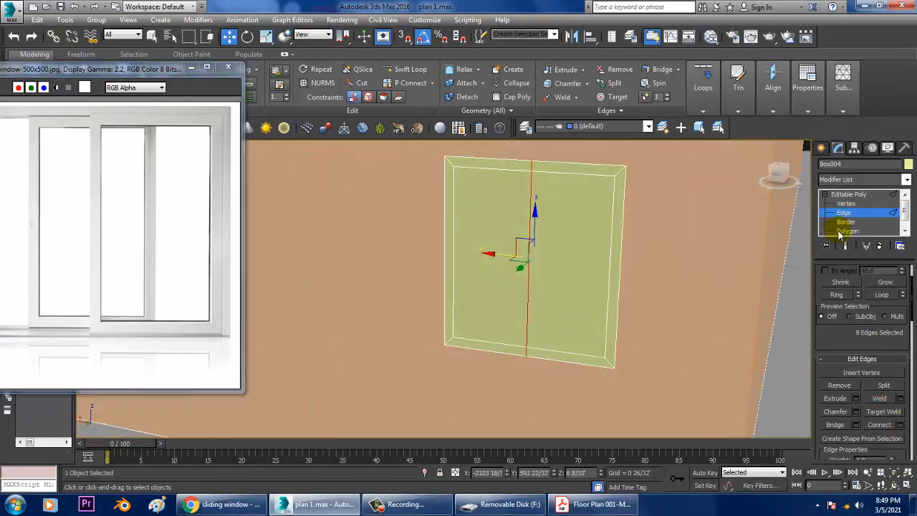
Bridge the four inset faces across the window box's two sides to hollow it into an open frame.
{"action": "left_click", "coordinate": [848, 231]}
{"action": "middle_click_drag", "start_coordinate": [543, 262], "coordinate": [545, 301], "text": "alt"}
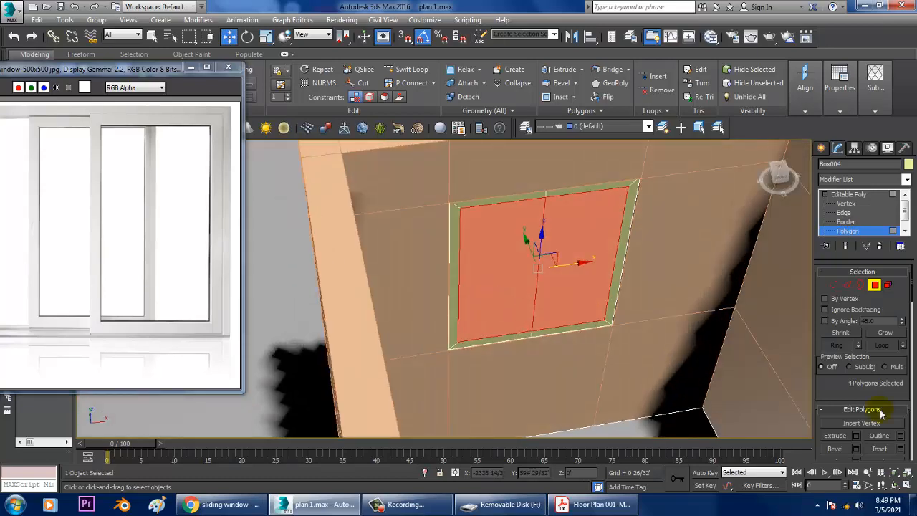
{"action": "scroll", "coordinate": [868, 409], "scroll_direction": "down", "scroll_amount": 2}
{"action": "left_click", "coordinate": [843, 414]}
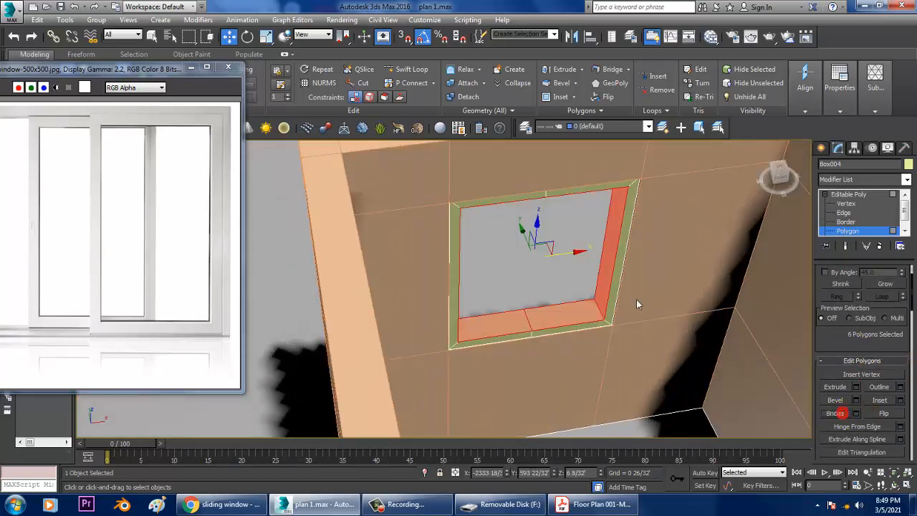
{"action": "middle_click_drag", "start_coordinate": [637, 303], "coordinate": [738, 230], "text": "alt"}
{"action": "left_click", "coordinate": [871, 196]}
In the Front view, create an AutoGrid box about 4' long and 1 25/32' wide over one half of the frame opening.
{"action": "key", "text": "alt+w"}
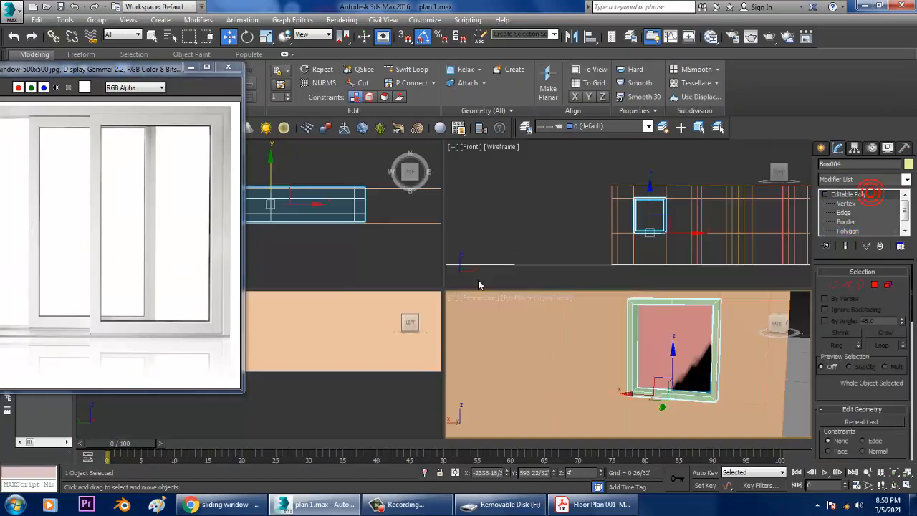
{"action": "middle_click_drag", "start_coordinate": [647, 260], "coordinate": [605, 229]}
{"action": "key", "text": "alt+w"}
{"action": "middle_click_drag", "start_coordinate": [531, 232], "coordinate": [569, 236]}
{"action": "scroll", "coordinate": [569, 236], "scroll_direction": "up", "scroll_amount": 3}
{"action": "middle_click_drag", "start_coordinate": [506, 295], "coordinate": [569, 258]}
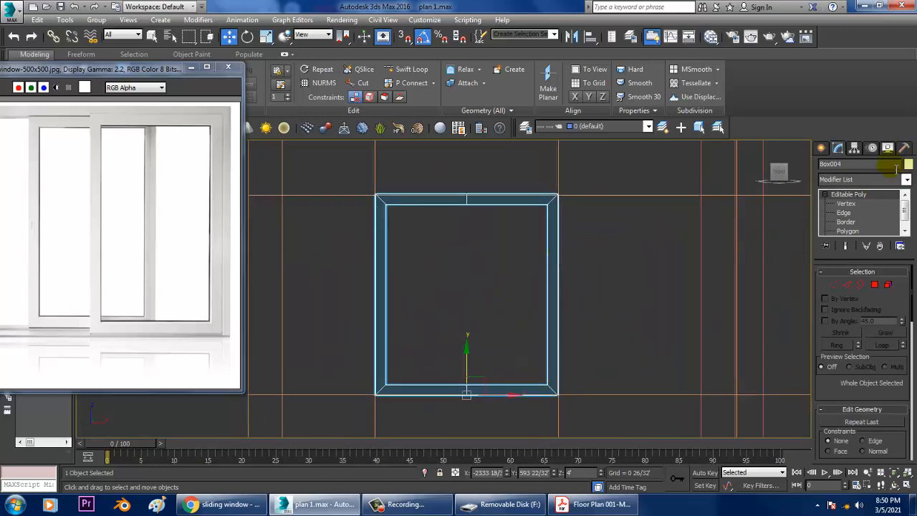
{"action": "left_click", "coordinate": [822, 148]}
{"action": "left_click", "coordinate": [842, 221]}
{"action": "middle_click_drag", "start_coordinate": [423, 240], "coordinate": [430, 181]}
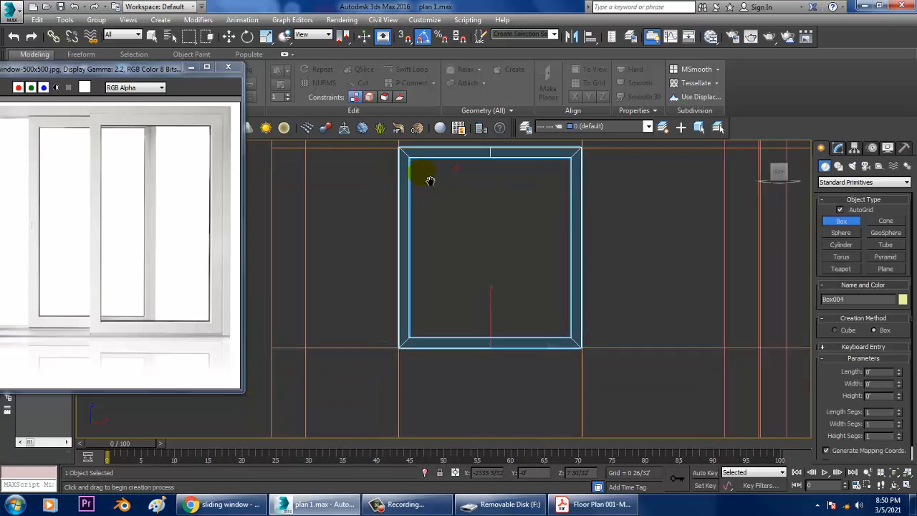
{"action": "scroll", "coordinate": [419, 167], "scroll_direction": "up", "scroll_amount": 2}
{"action": "left_click_drag", "start_coordinate": [418, 165], "coordinate": [531, 418]}
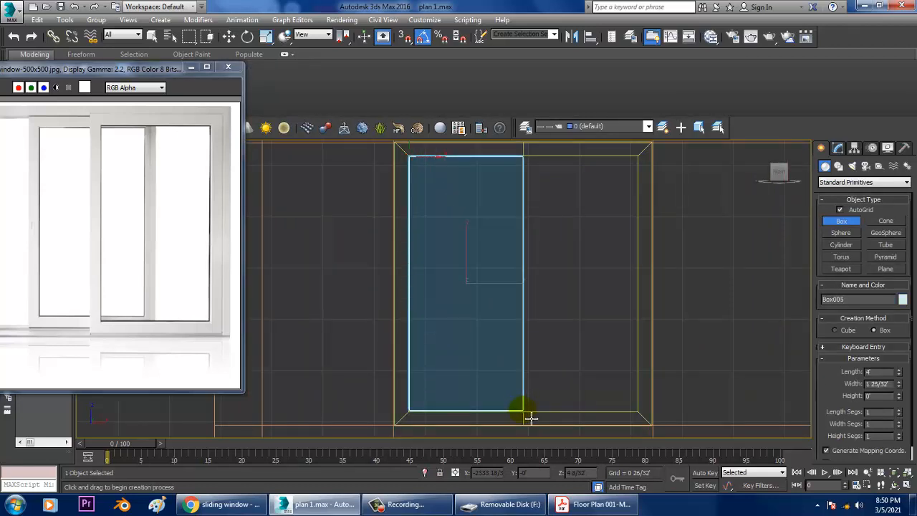
In the Perspective view, move the new sash box along Y until it stands near the building's window wall.
{"action": "key", "text": "w"}
{"action": "key", "text": "alt+w"}
{"action": "right_click", "coordinate": [655, 358]}
{"action": "key", "text": "alt+q"}
{"action": "key", "text": "alt+w"}
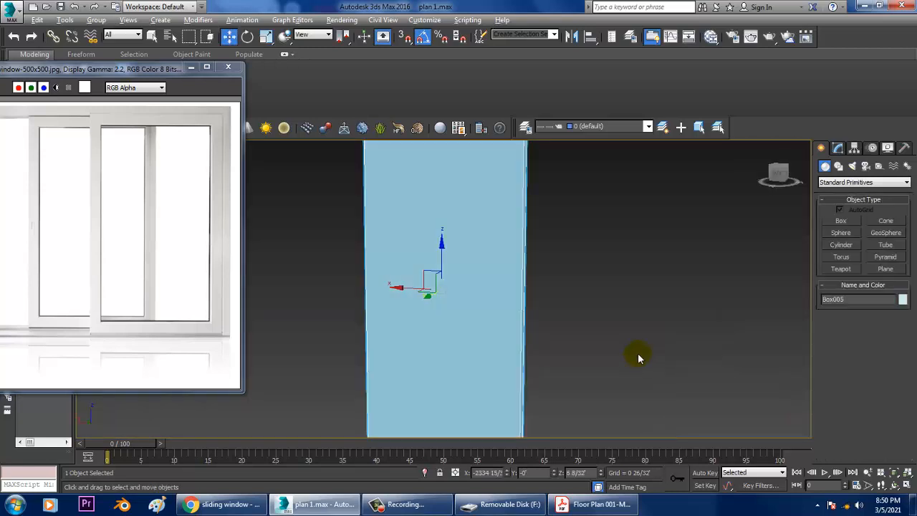
{"action": "scroll", "coordinate": [639, 358], "scroll_direction": "down", "scroll_amount": 4}
{"action": "middle_click_drag", "start_coordinate": [639, 359], "coordinate": [533, 341], "text": "alt"}
{"action": "scroll", "coordinate": [606, 338], "scroll_direction": "down", "scroll_amount": 5}
{"action": "scroll", "coordinate": [559, 330], "scroll_direction": "up", "scroll_amount": 6}
{"action": "scroll", "coordinate": [559, 330], "scroll_direction": "down", "scroll_amount": 3}
{"action": "scroll", "coordinate": [533, 341], "scroll_direction": "down", "scroll_amount": 5}
{"action": "scroll", "coordinate": [533, 338], "scroll_direction": "down", "scroll_amount": 3}
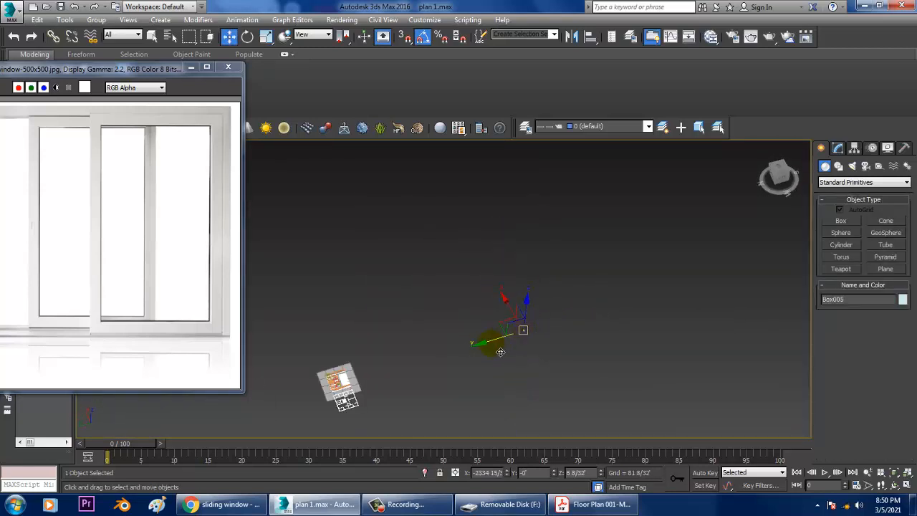
{"action": "left_click_drag", "start_coordinate": [491, 350], "coordinate": [298, 384]}
{"action": "key", "text": "z"}
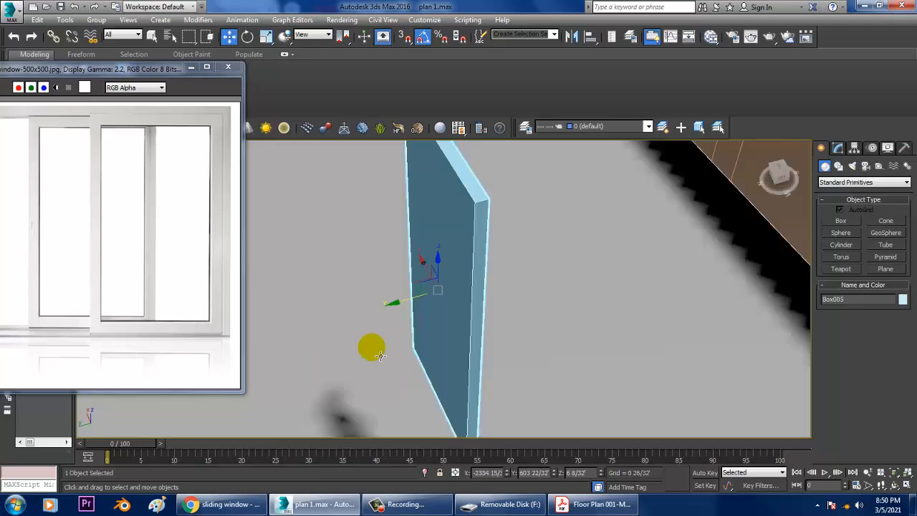
Move the sash box along Y into the window frame's opening.
{"action": "middle_click_drag", "start_coordinate": [380, 354], "coordinate": [568, 291], "text": "alt"}
{"action": "scroll", "coordinate": [568, 291], "scroll_direction": "down", "scroll_amount": 5}
{"action": "scroll", "coordinate": [548, 311], "scroll_direction": "up", "scroll_amount": 2}
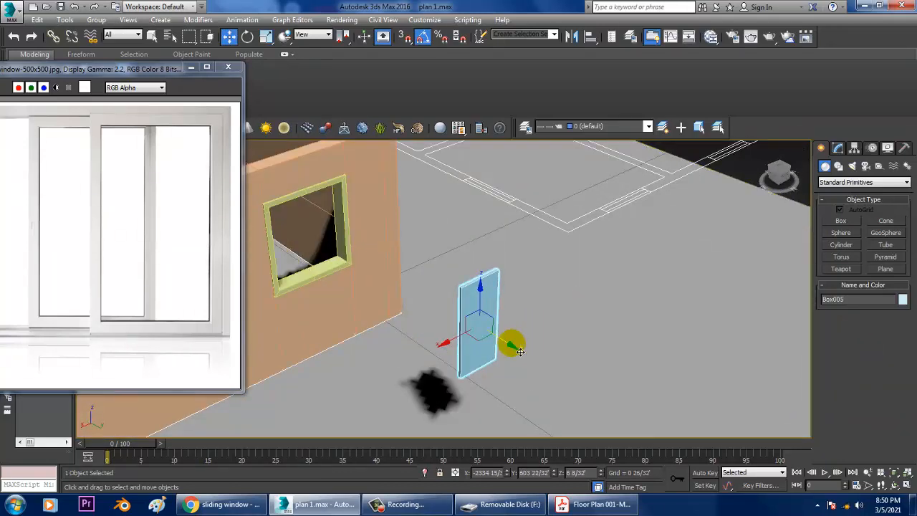
{"action": "left_click_drag", "start_coordinate": [511, 343], "coordinate": [303, 289]}
{"action": "key", "text": "z"}
{"action": "mouse_move", "coordinate": [416, 244]}
{"action": "middle_mouse_down", "text": "alt"}
{"action": "mouse_move", "coordinate": [436, 260]}
{"action": "mouse_move", "coordinate": [485, 260]}
{"action": "mouse_move", "coordinate": [529, 314]}
{"action": "mouse_move", "coordinate": [481, 344]}
{"action": "mouse_move", "coordinate": [505, 272]}
{"action": "mouse_move", "coordinate": [520, 284]}
{"action": "mouse_move", "coordinate": [505, 275]}
{"action": "mouse_move", "coordinate": [487, 199]}
{"action": "middle_mouse_up", "text": "alt"}
Convert the sash box to an Editable Poly.
{"action": "right_click", "coordinate": [487, 199]}
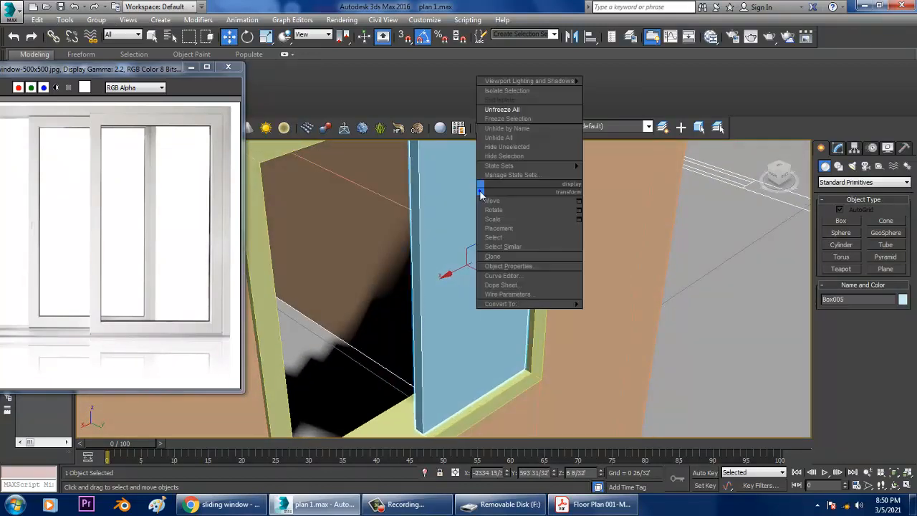
{"action": "mouse_move", "coordinate": [531, 303]}
{"action": "left_click", "coordinate": [628, 323]}
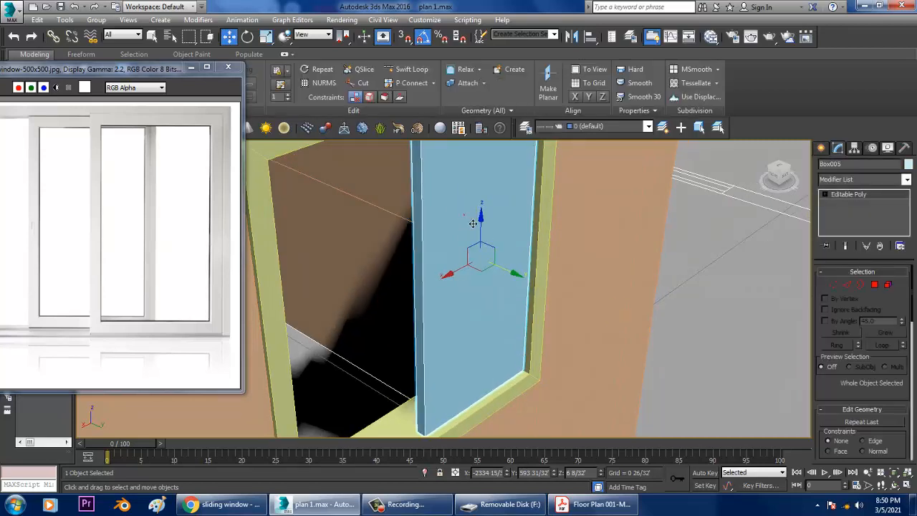
Inset the sash box's front and back faces to form a narrow border around the pane.
{"action": "left_click", "coordinate": [874, 286]}
{"action": "left_click", "coordinate": [461, 214]}
{"action": "middle_click_drag", "start_coordinate": [461, 213], "coordinate": [530, 247], "text": "alt"}
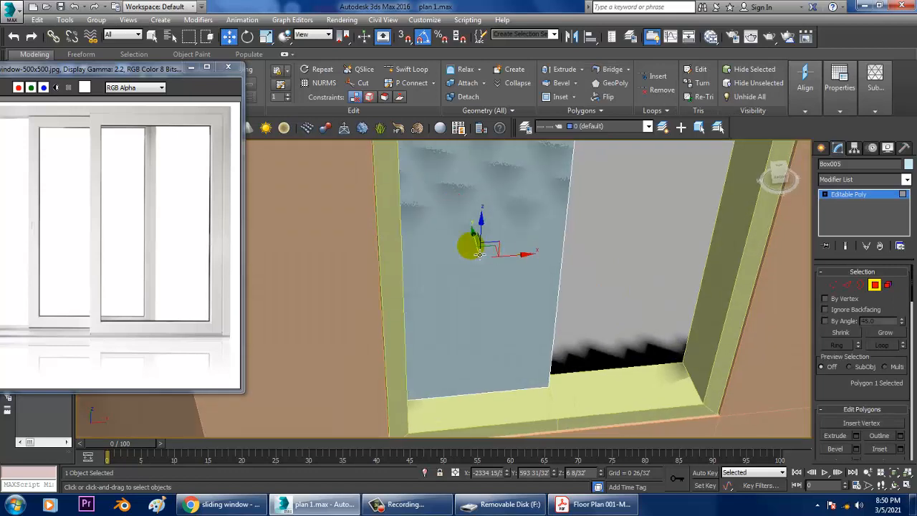
{"action": "left_click", "coordinate": [466, 242], "text": "ctrl"}
{"action": "middle_click_drag", "start_coordinate": [632, 266], "coordinate": [569, 255], "text": "alt"}
{"action": "scroll", "coordinate": [860, 373], "scroll_direction": "down", "scroll_amount": 3}
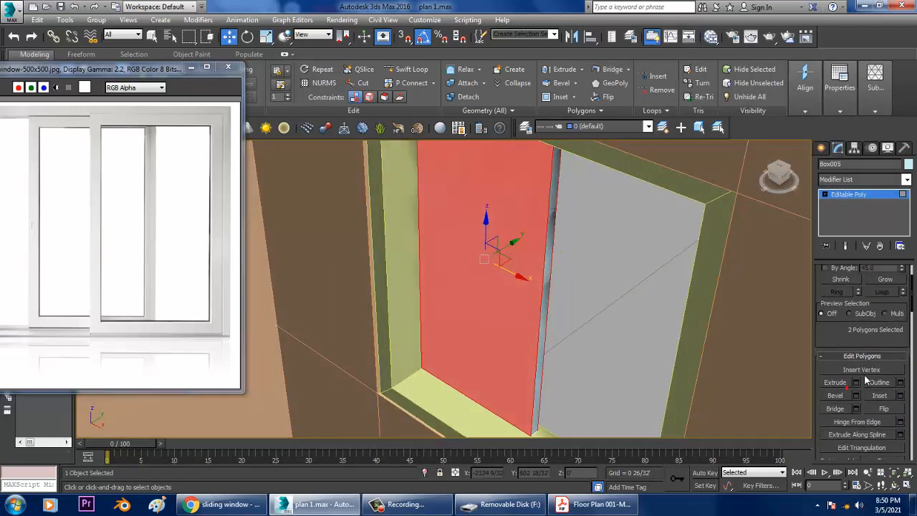
{"action": "left_click", "coordinate": [901, 396]}
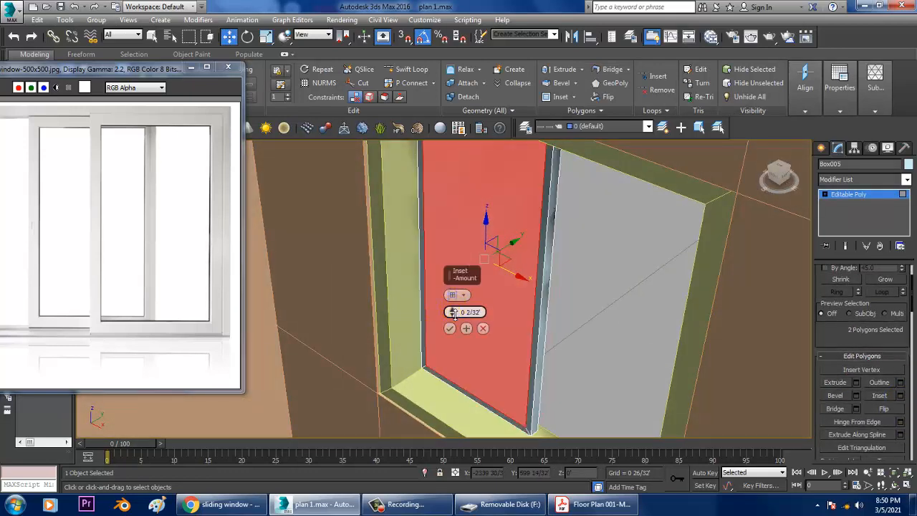
{"action": "left_click_drag", "start_coordinate": [452, 313], "coordinate": [453, 307]}
{"action": "left_click", "coordinate": [450, 329]}
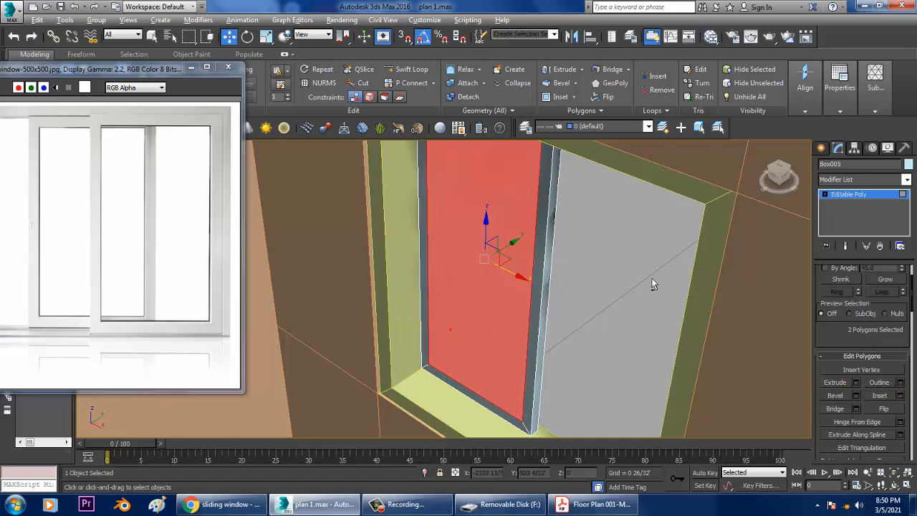
Clone the sash along Y as one independent copy directly beside the original.
{"action": "middle_click_drag", "start_coordinate": [516, 287], "coordinate": [599, 331], "text": "alt"}
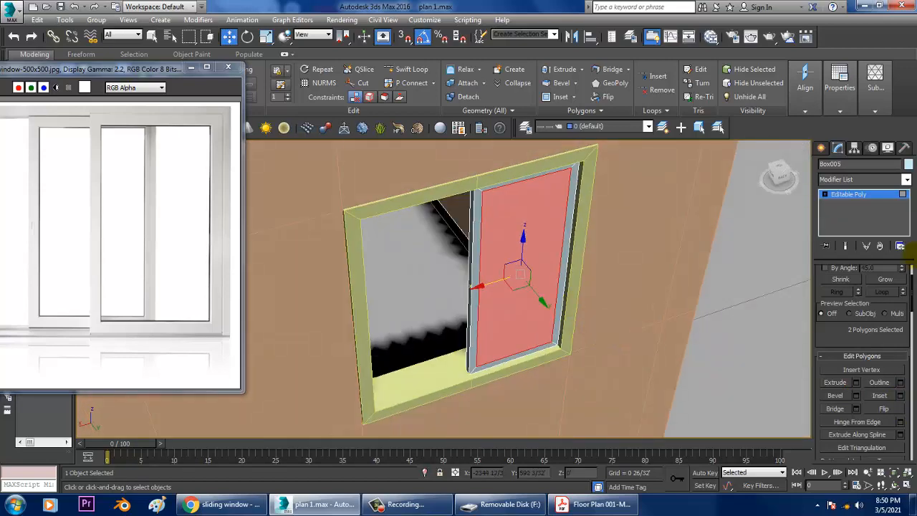
{"action": "left_click", "coordinate": [849, 194]}
{"action": "middle_click_drag", "start_coordinate": [501, 315], "coordinate": [546, 303], "text": "alt"}
{"action": "left_click_drag", "start_coordinate": [546, 303], "coordinate": [530, 289], "text": "shift"}
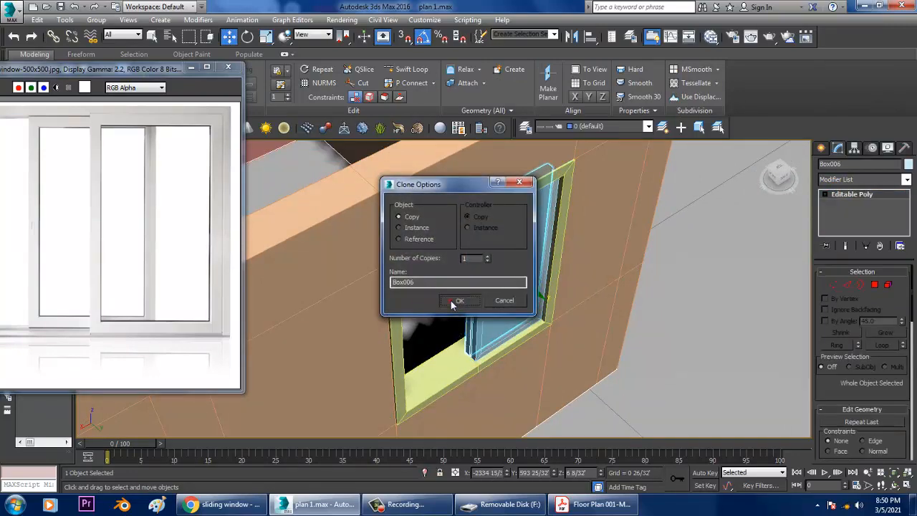
{"action": "left_click", "coordinate": [452, 301]}
Move the copied sash along X to fill the other half of the window frame.
{"action": "mouse_move", "coordinate": [476, 286]}
{"action": "left_mouse_down"}
{"action": "mouse_move", "coordinate": [381, 316]}
{"action": "mouse_move", "coordinate": [375, 307]}
{"action": "left_mouse_up"}
{"action": "mouse_move", "coordinate": [375, 307]}
{"action": "middle_mouse_down", "text": "alt"}
{"action": "mouse_move", "coordinate": [423, 261]}
{"action": "mouse_move", "coordinate": [457, 306]}
{"action": "mouse_move", "coordinate": [389, 287]}
{"action": "middle_mouse_up", "text": "alt"}
{"action": "left_click_drag", "start_coordinate": [394, 286], "coordinate": [408, 301]}
{"action": "scroll", "coordinate": [416, 308], "scroll_direction": "up", "scroll_amount": 4}
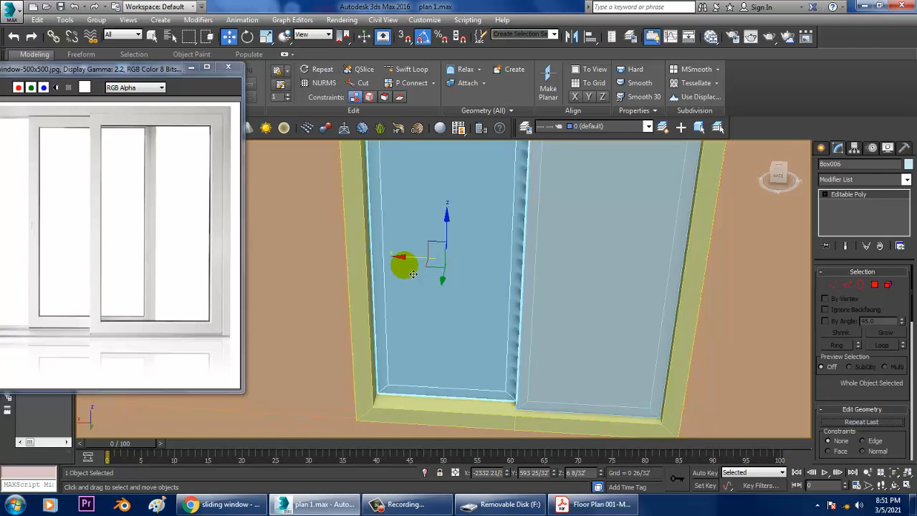
{"action": "middle_click_drag", "start_coordinate": [626, 228], "coordinate": [743, 240], "text": "alt"}
{"action": "middle_click_drag", "start_coordinate": [601, 320], "coordinate": [547, 288], "text": "alt"}
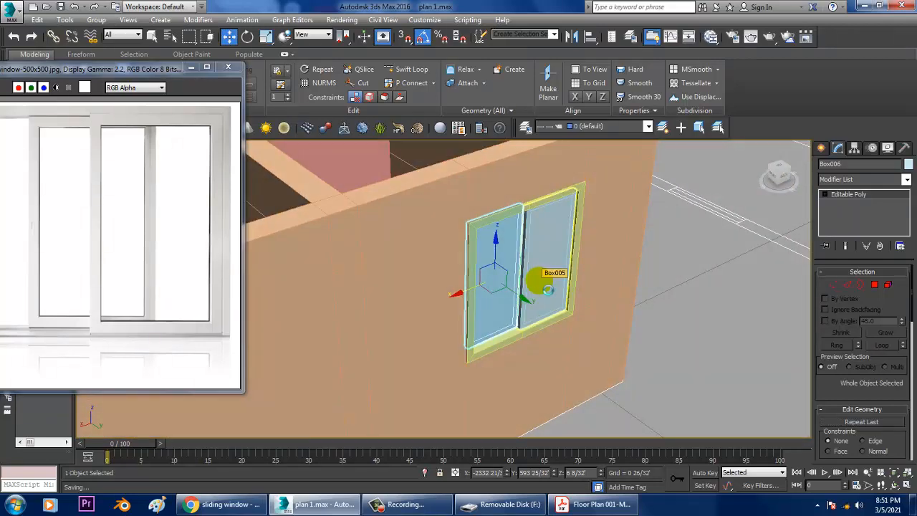
Select the building's walls object from the interior side.
{"action": "scroll", "coordinate": [547, 289], "scroll_direction": "down", "scroll_amount": 3}
{"action": "middle_click_drag", "start_coordinate": [491, 293], "coordinate": [552, 317], "text": "alt"}
{"action": "left_click", "coordinate": [551, 317]}
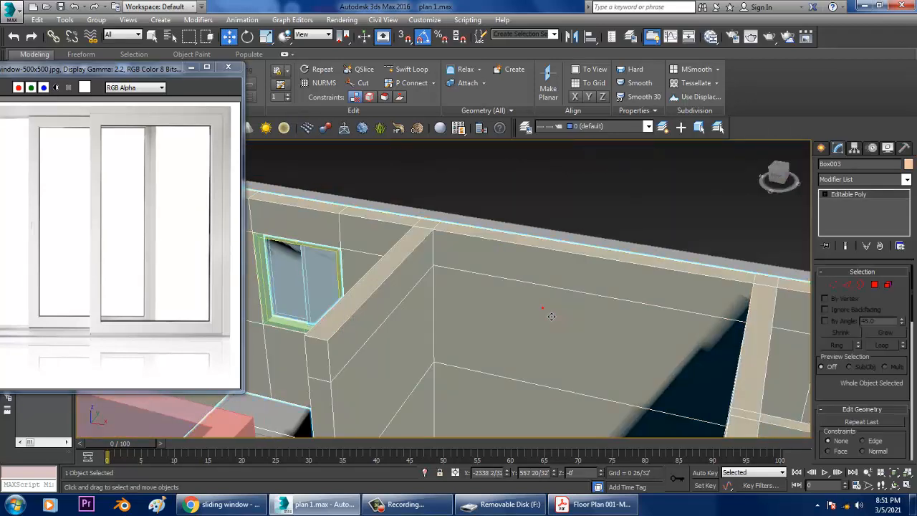
Switch to Acrobat Reader to check the window locations on the floor plan PDF, and return to the 3ds Max wall model.
{"action": "left_click", "coordinate": [592, 504]}
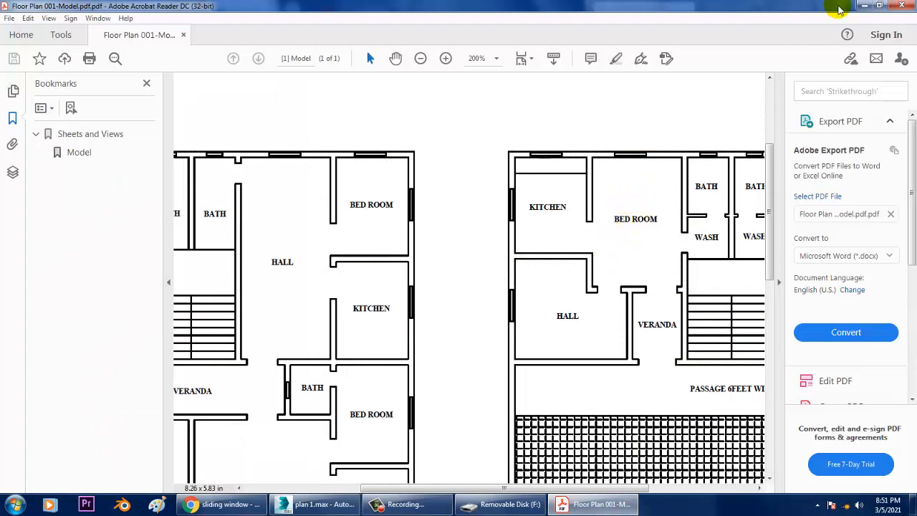
{"action": "left_click", "coordinate": [865, 5]}
{"action": "left_click", "coordinate": [569, 272]}
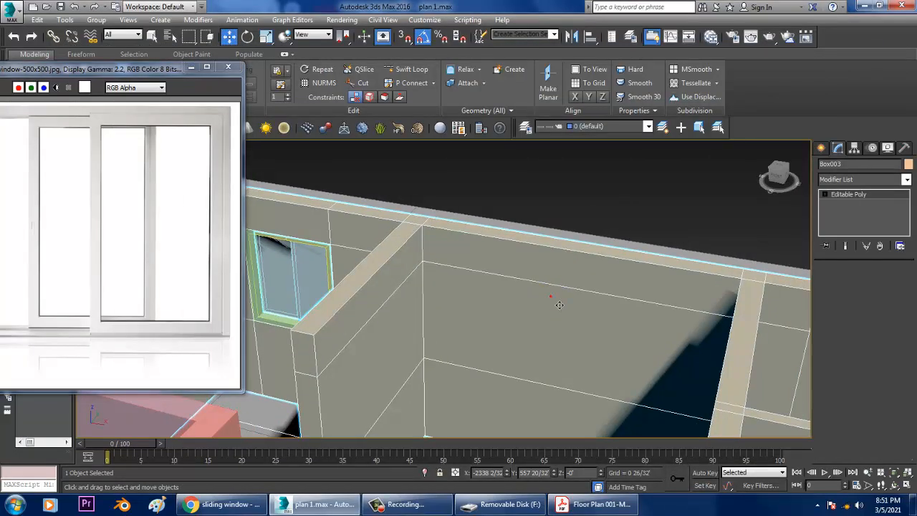
In the top view, select the walls' edges spanning the second window location in the upper wall and connect them with two segments.
{"action": "key", "text": "alt+w"}
{"action": "left_click", "coordinate": [305, 278]}
{"action": "key", "text": "alt+w"}
{"action": "key", "text": "z"}
{"action": "scroll", "coordinate": [459, 274], "scroll_direction": "down", "scroll_amount": 7}
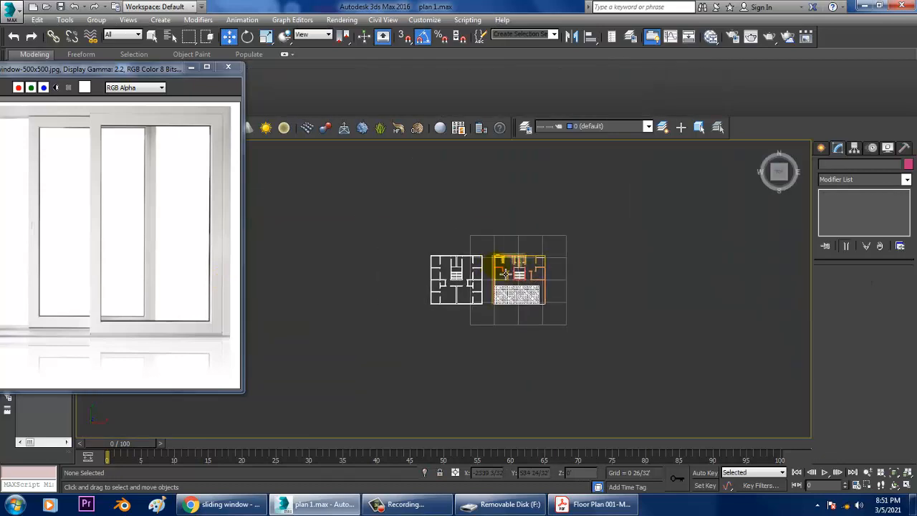
{"action": "scroll", "coordinate": [506, 273], "scroll_direction": "up", "scroll_amount": 10}
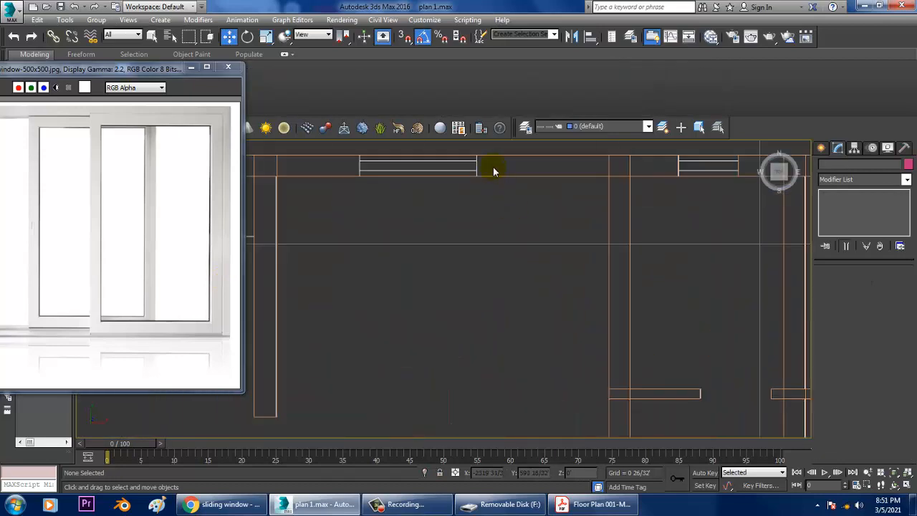
{"action": "left_click", "coordinate": [497, 155]}
{"action": "middle_click_drag", "start_coordinate": [516, 181], "coordinate": [660, 252]}
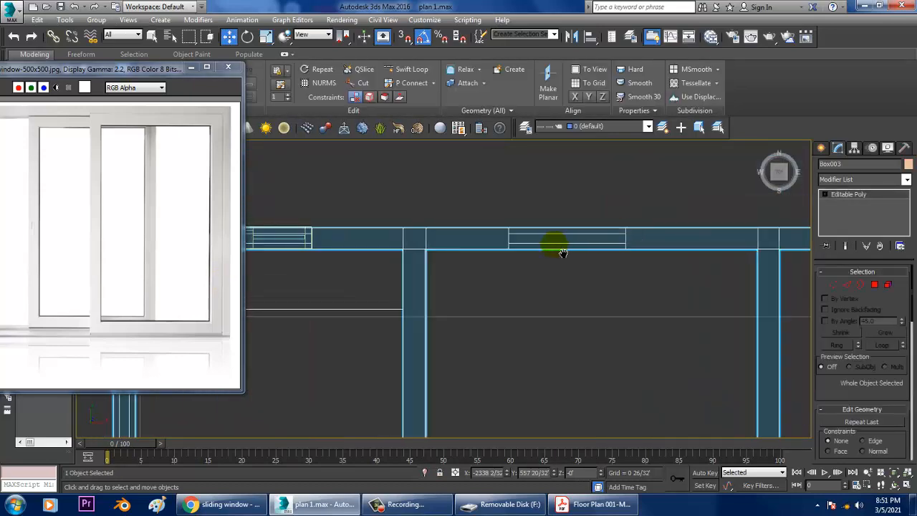
{"action": "middle_click_drag", "start_coordinate": [559, 252], "coordinate": [506, 259]}
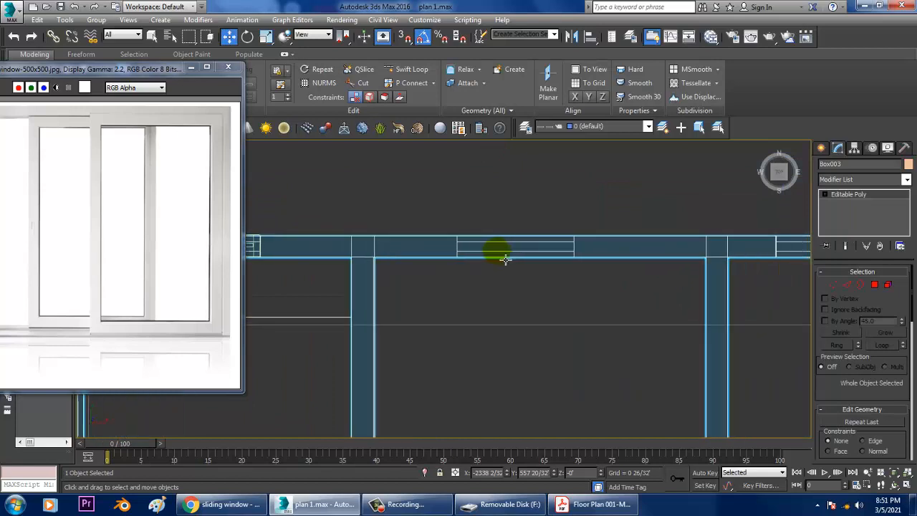
{"action": "left_click", "coordinate": [850, 286]}
{"action": "left_click_drag", "start_coordinate": [507, 187], "coordinate": [521, 297]}
{"action": "scroll", "coordinate": [862, 408], "scroll_direction": "down", "scroll_amount": 2}
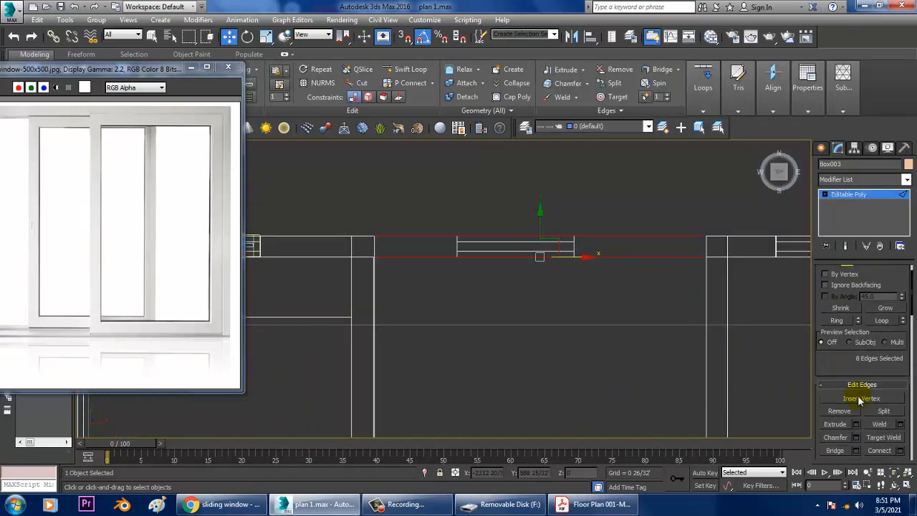
{"action": "left_click", "coordinate": [901, 451]}
{"action": "left_click", "coordinate": [449, 345]}
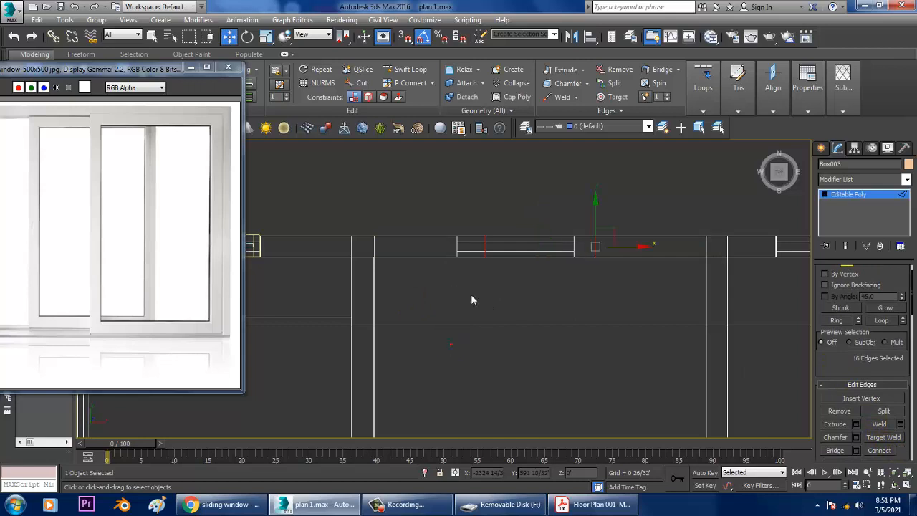
Move the new vertices along X so both cuts align with the second window's end lines on the plan.
{"action": "scroll", "coordinate": [473, 294], "scroll_direction": "up", "scroll_amount": 3}
{"action": "key", "text": "1"}
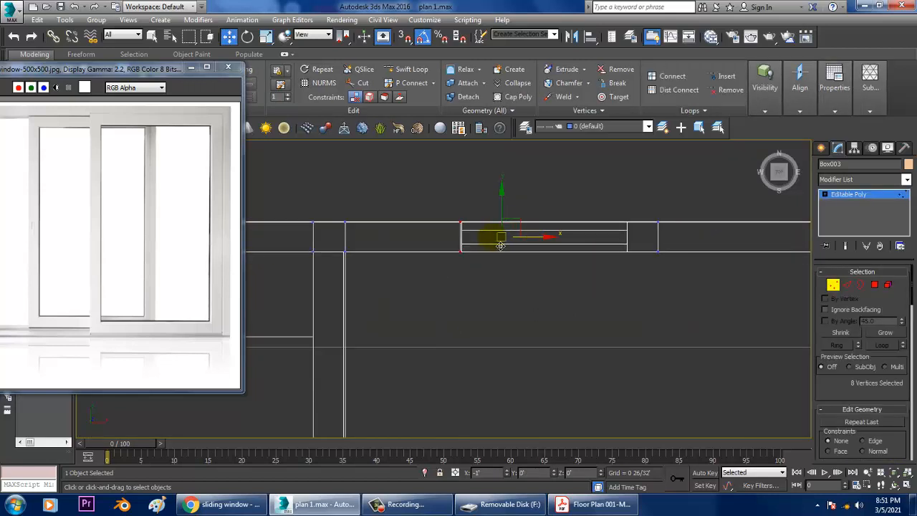
{"action": "scroll", "coordinate": [501, 245], "scroll_direction": "up", "scroll_amount": 4}
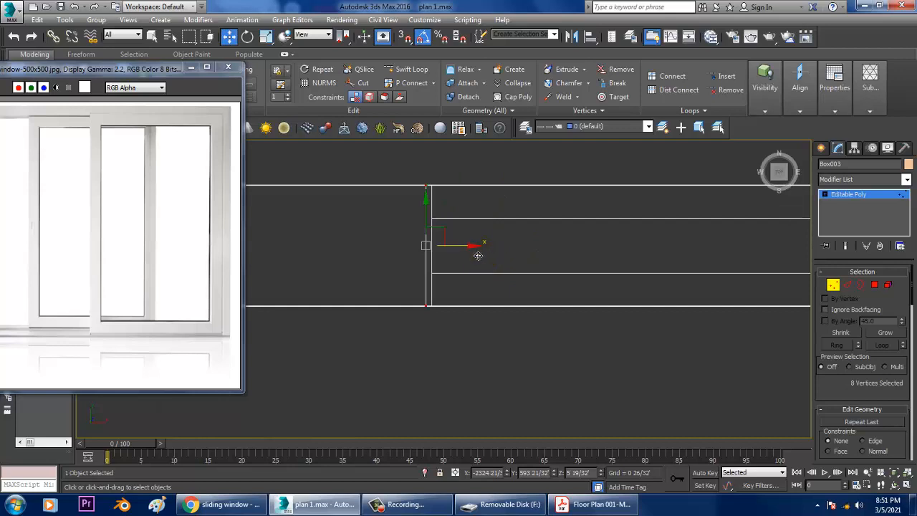
{"action": "left_click_drag", "start_coordinate": [478, 255], "coordinate": [483, 256]}
{"action": "scroll", "coordinate": [565, 296], "scroll_direction": "down", "scroll_amount": 4}
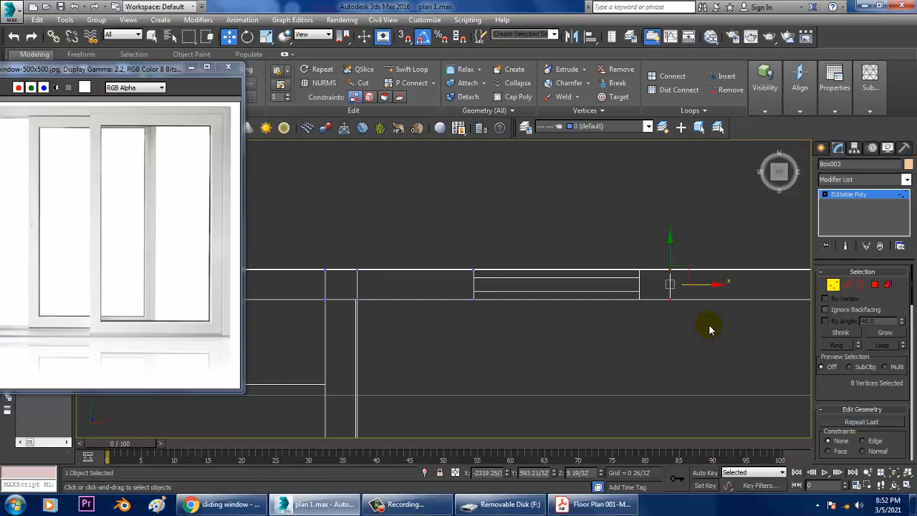
{"action": "scroll", "coordinate": [680, 283], "scroll_direction": "up", "scroll_amount": 3}
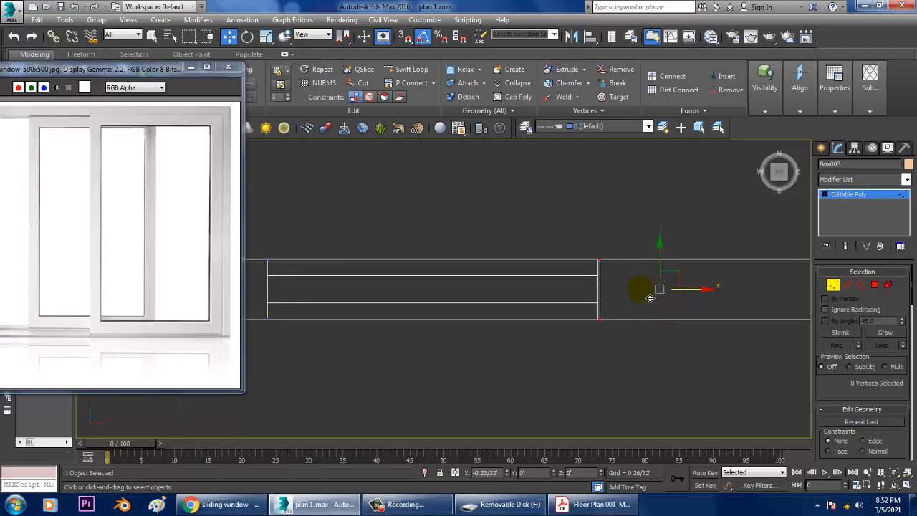
Bridge the inner and outer wall polygons at the second window location to cut the opening through the wall.
{"action": "key", "text": "4"}
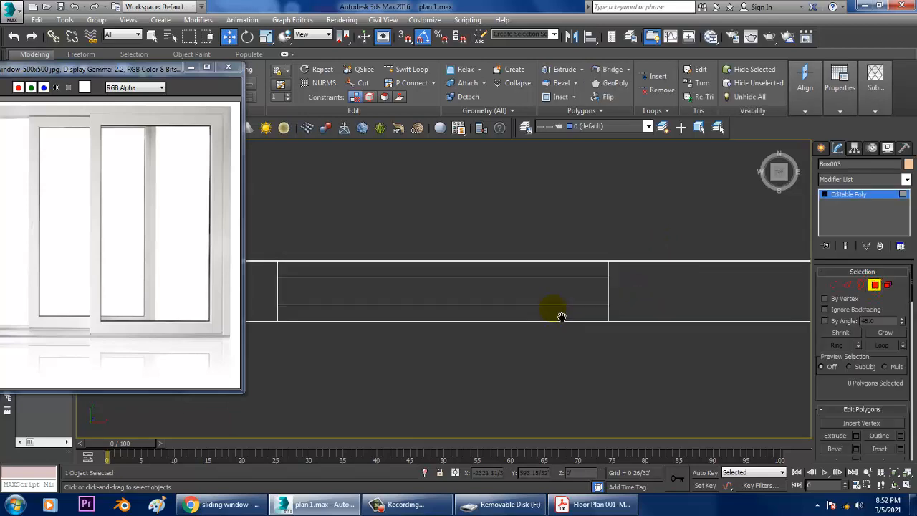
{"action": "key", "text": "alt+w"}
{"action": "key", "text": "alt+w"}
{"action": "middle_click_drag", "start_coordinate": [702, 344], "coordinate": [388, 337], "text": "alt"}
{"action": "left_click", "coordinate": [542, 332]}
{"action": "key", "text": "alt+w"}
{"action": "middle_click_drag", "start_coordinate": [501, 351], "coordinate": [520, 380], "text": "alt"}
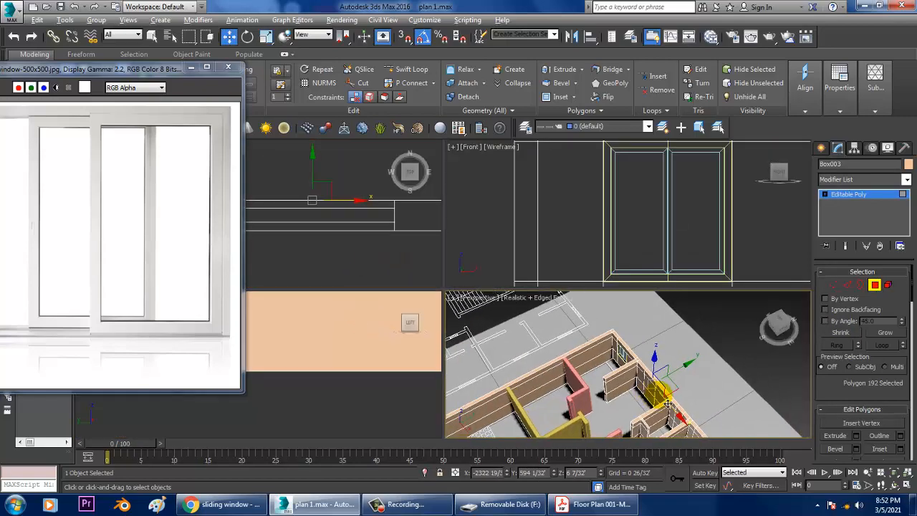
{"action": "key", "text": "alt+w"}
{"action": "scroll", "coordinate": [518, 379], "scroll_direction": "up", "scroll_amount": 3}
{"action": "left_click", "coordinate": [474, 295]}
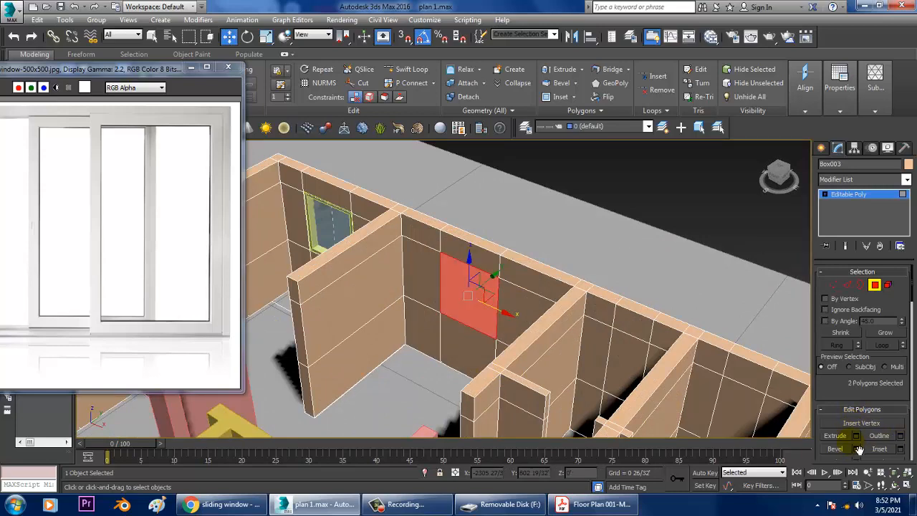
{"action": "scroll", "coordinate": [856, 419], "scroll_direction": "down", "scroll_amount": 2}
{"action": "left_click", "coordinate": [836, 436]}
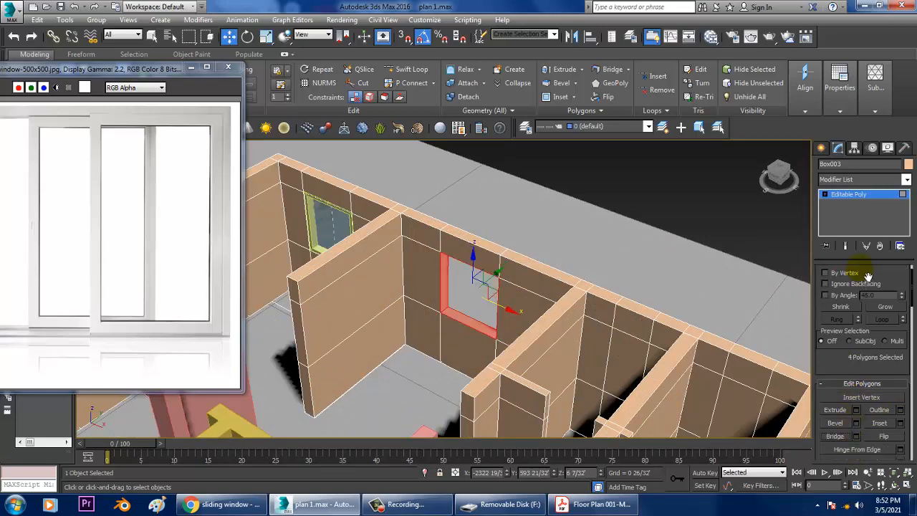
Select the finished window's frame and both sashes and clone them along X into the new wall opening.
{"action": "left_click", "coordinate": [851, 196]}
{"action": "middle_click_drag", "start_coordinate": [495, 237], "coordinate": [446, 258], "text": "alt"}
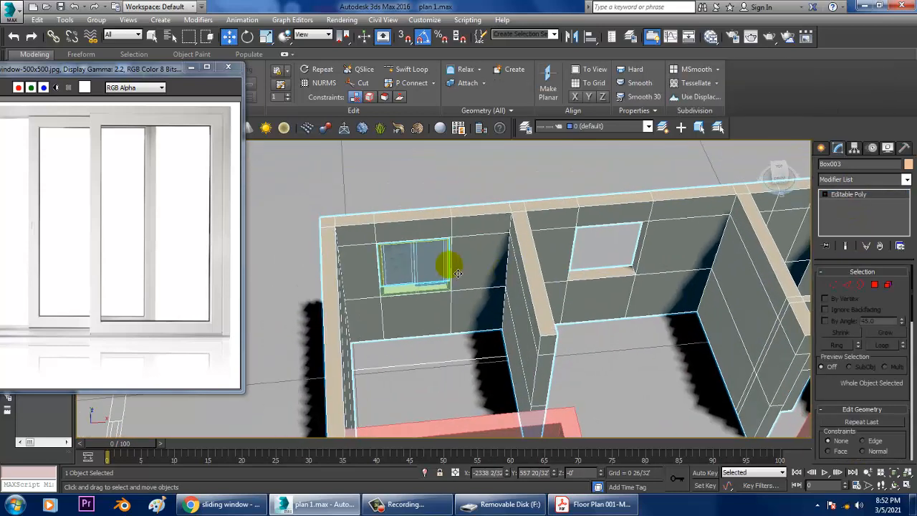
{"action": "left_click", "coordinate": [442, 273]}
{"action": "key", "text": "alt+w"}
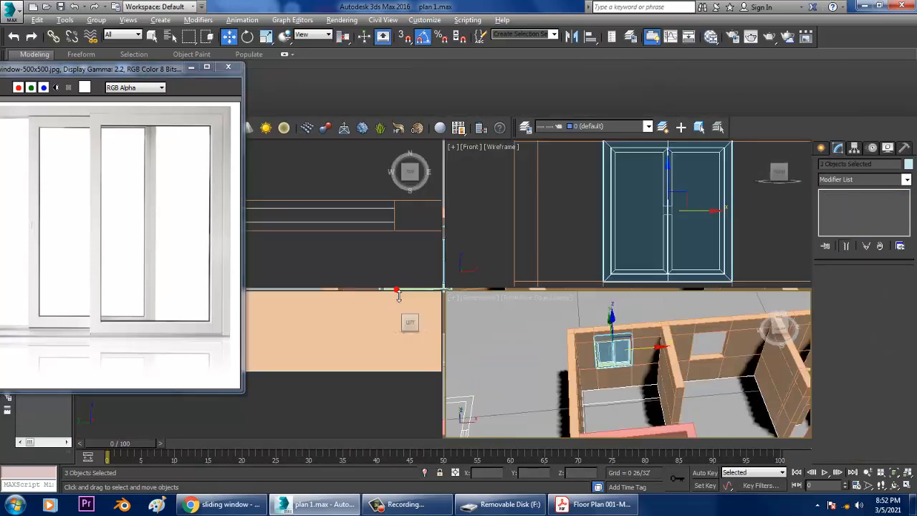
{"action": "middle_click", "coordinate": [340, 236]}
{"action": "key", "text": "alt+w"}
{"action": "key", "text": "z"}
{"action": "scroll", "coordinate": [452, 231], "scroll_direction": "down", "scroll_amount": 4}
{"action": "middle_click_drag", "start_coordinate": [557, 252], "coordinate": [358, 254]}
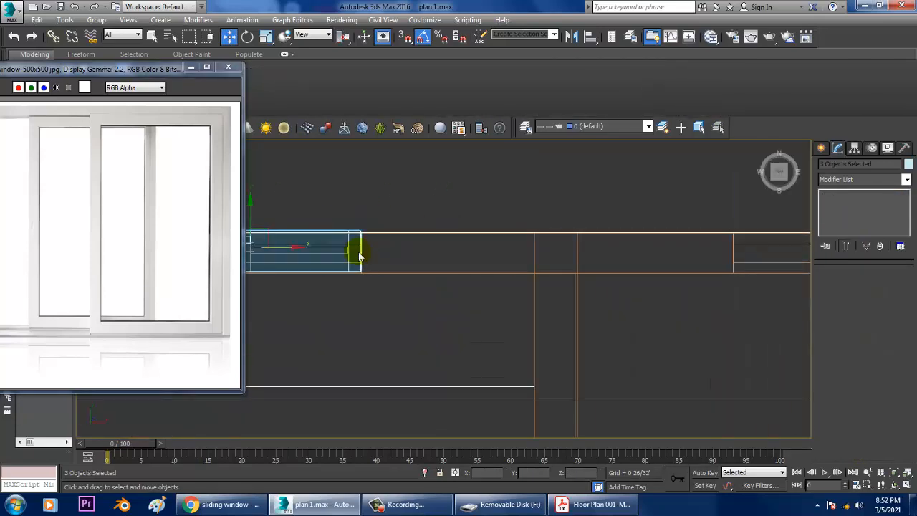
{"action": "middle_click_drag", "start_coordinate": [306, 240], "coordinate": [360, 249]}
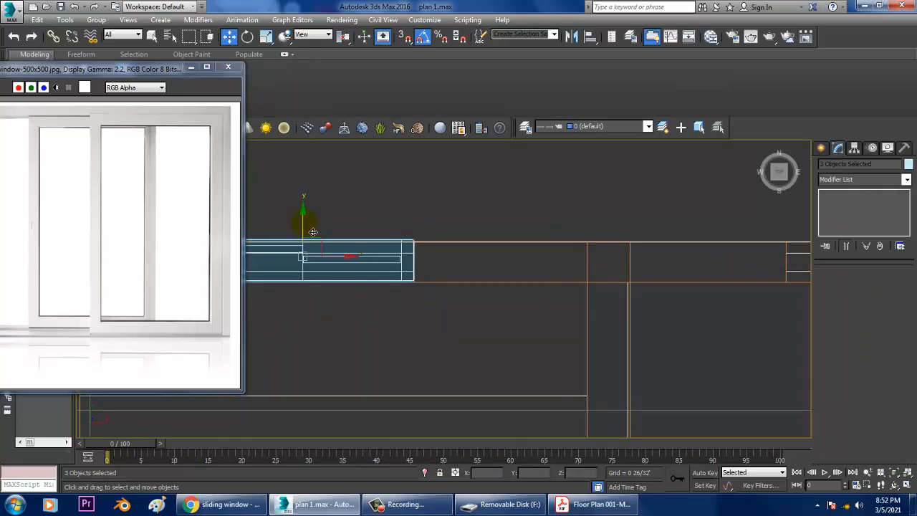
{"action": "scroll", "coordinate": [477, 308], "scroll_direction": "down", "scroll_amount": 4}
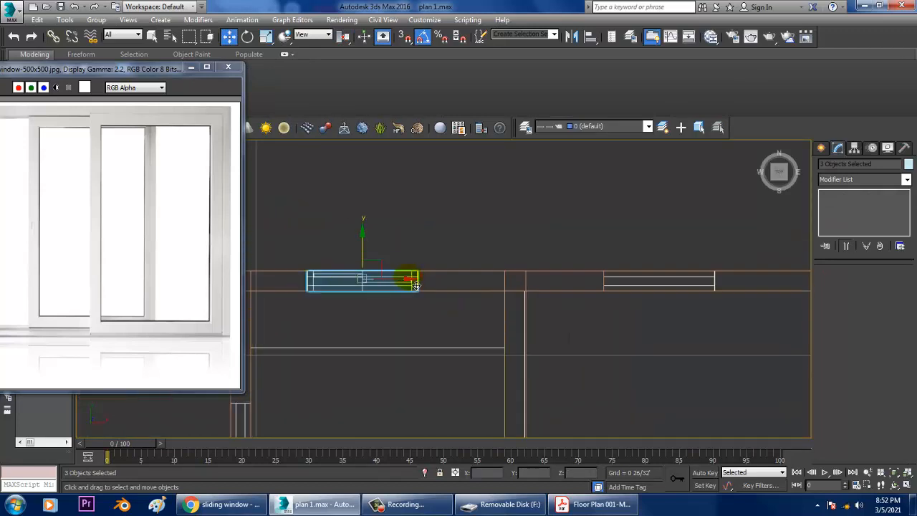
{"action": "left_click_drag", "start_coordinate": [416, 286], "coordinate": [709, 306]}
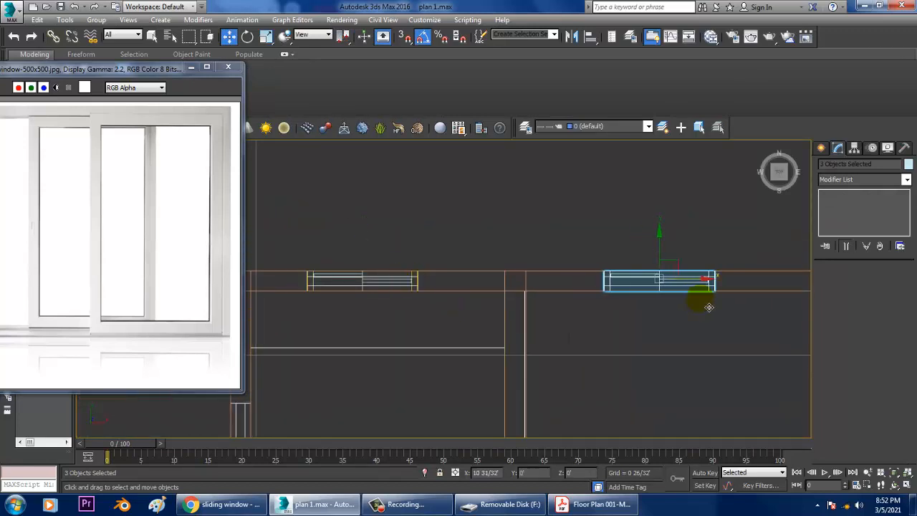
{"action": "left_click", "coordinate": [461, 301]}
Nudge the copied window along X so its frame fits the opening exactly.
{"action": "scroll", "coordinate": [574, 285], "scroll_direction": "up", "scroll_amount": 4}
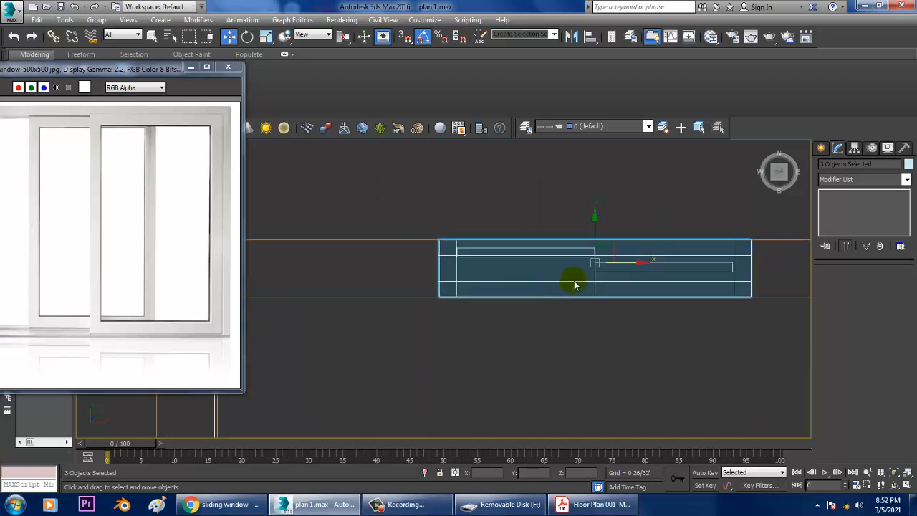
{"action": "middle_click_drag", "start_coordinate": [592, 283], "coordinate": [580, 290]}
{"action": "left_click_drag", "start_coordinate": [624, 278], "coordinate": [623, 278]}
{"action": "scroll", "coordinate": [584, 260], "scroll_direction": "down", "scroll_amount": 6}
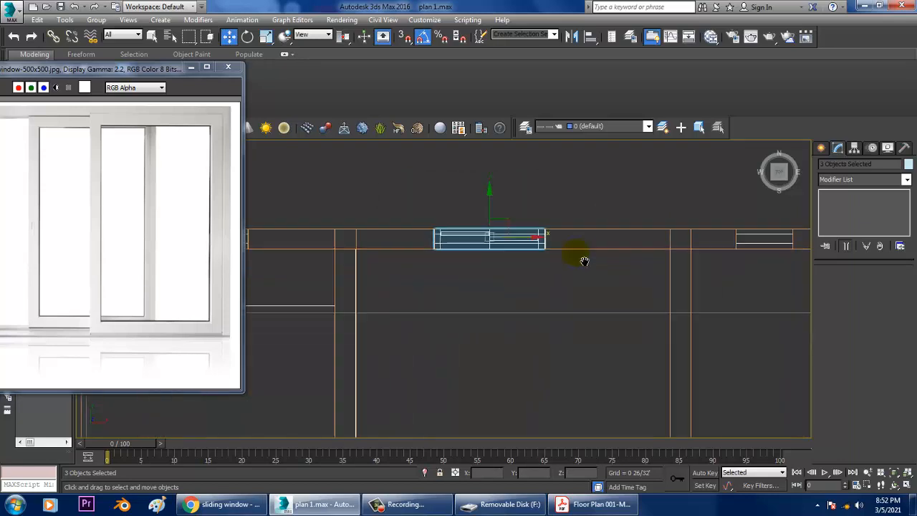
Select the building's walls object from the exterior side in the perspective view.
{"action": "key", "text": "alt+w"}
{"action": "key", "text": "alt+w"}
{"action": "middle_click_drag", "start_coordinate": [669, 348], "coordinate": [739, 270], "text": "alt"}
{"action": "middle_click_drag", "start_coordinate": [544, 268], "coordinate": [559, 313]}
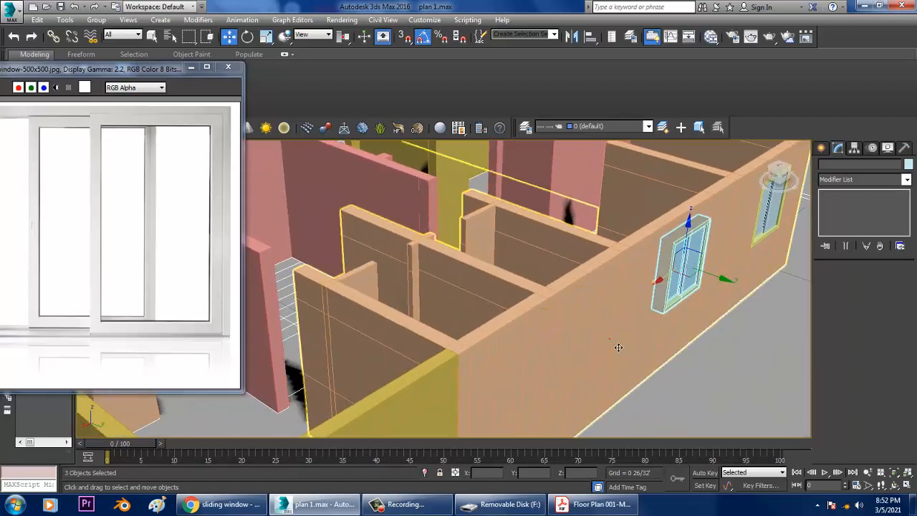
{"action": "left_click", "coordinate": [618, 348]}
Switch to Acrobat Reader to check the bath window locations on the floor plan PDF, and return to 3ds Max.
{"action": "key", "text": "alt+w"}
{"action": "middle_click_drag", "start_coordinate": [417, 242], "coordinate": [373, 240]}
{"action": "left_click", "coordinate": [593, 504]}
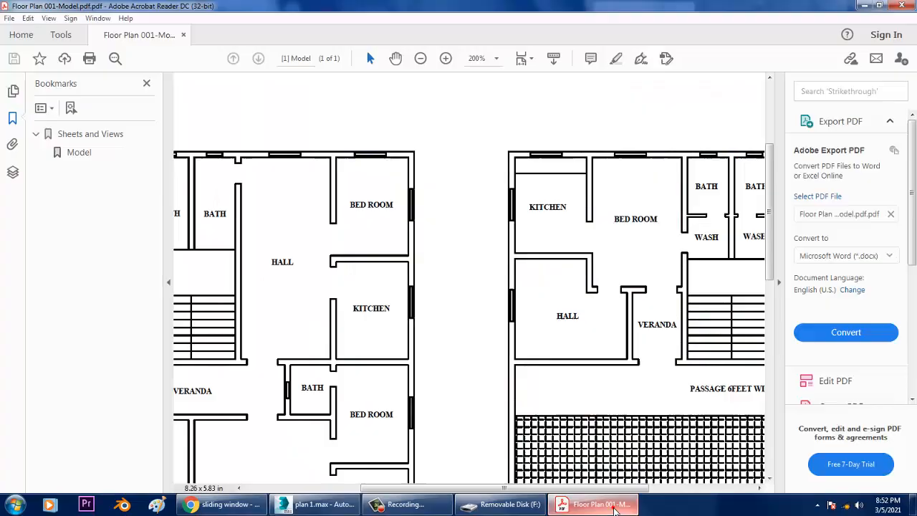
{"action": "scroll", "coordinate": [539, 329], "scroll_direction": "left", "scroll_amount": 5}
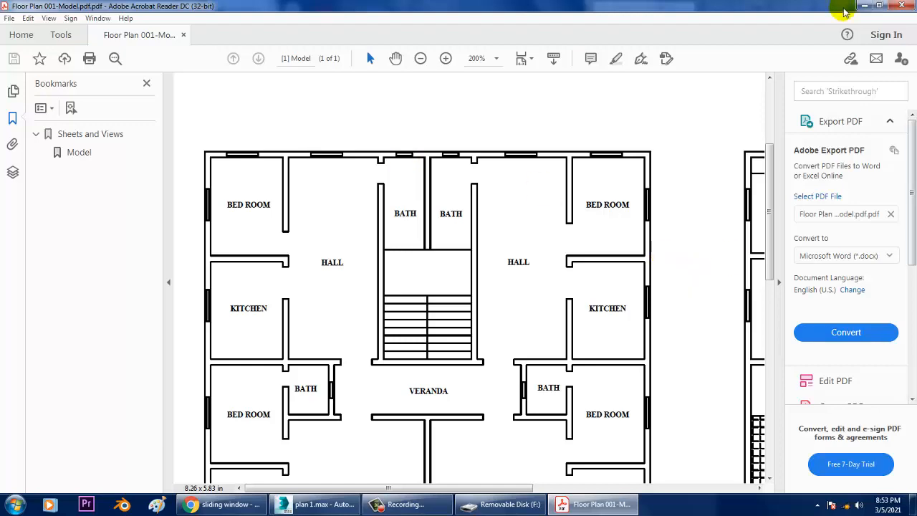
{"action": "left_click", "coordinate": [862, 9]}
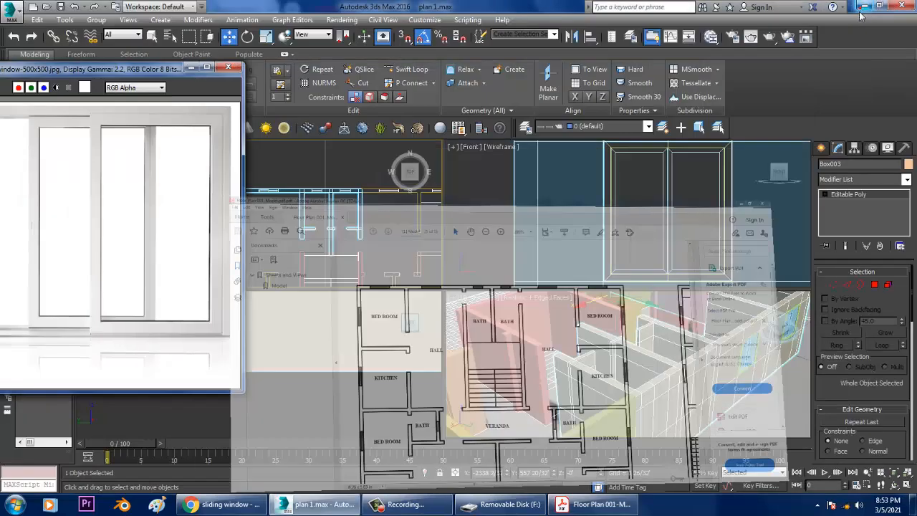
Select the outer and inner wall polygons at the small bathroom window location.
{"action": "scroll", "coordinate": [720, 346], "scroll_direction": "down", "scroll_amount": 2}
{"action": "scroll", "coordinate": [657, 385], "scroll_direction": "up", "scroll_amount": 5}
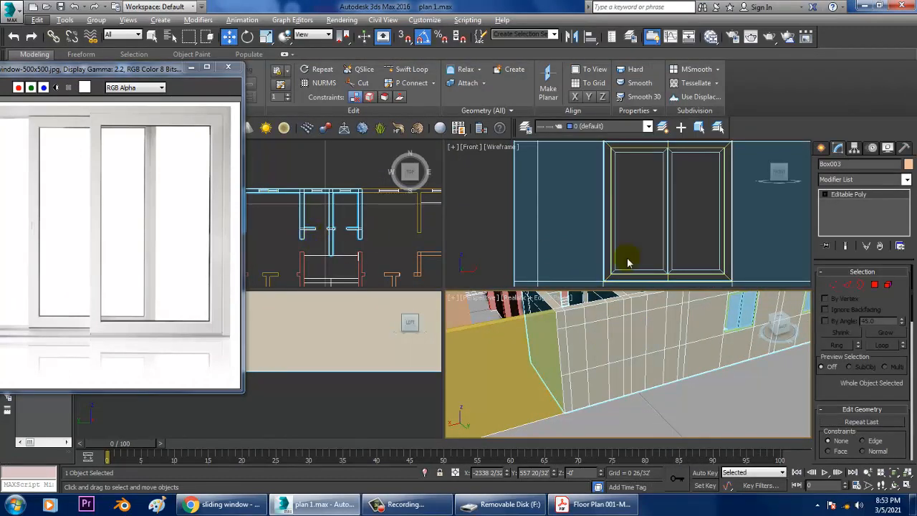
{"action": "left_click", "coordinate": [874, 284]}
{"action": "left_click", "coordinate": [664, 342]}
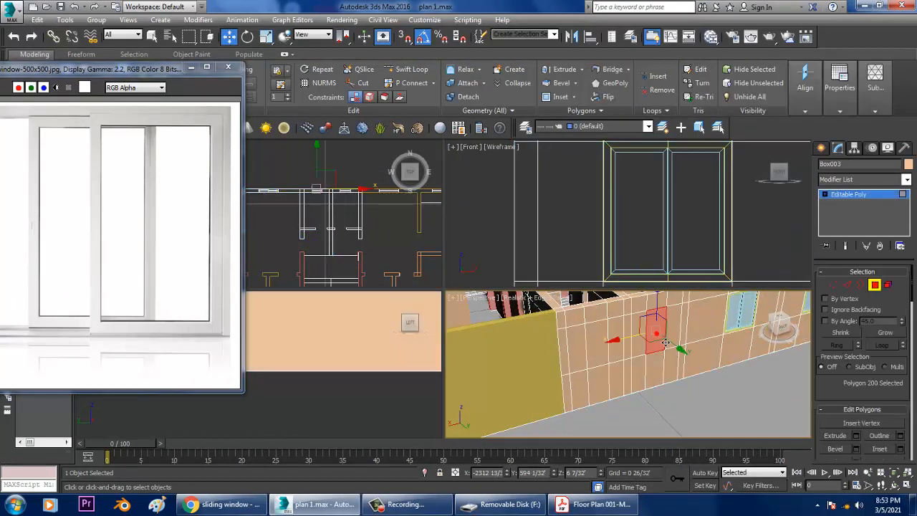
{"action": "key", "text": "alt+w"}
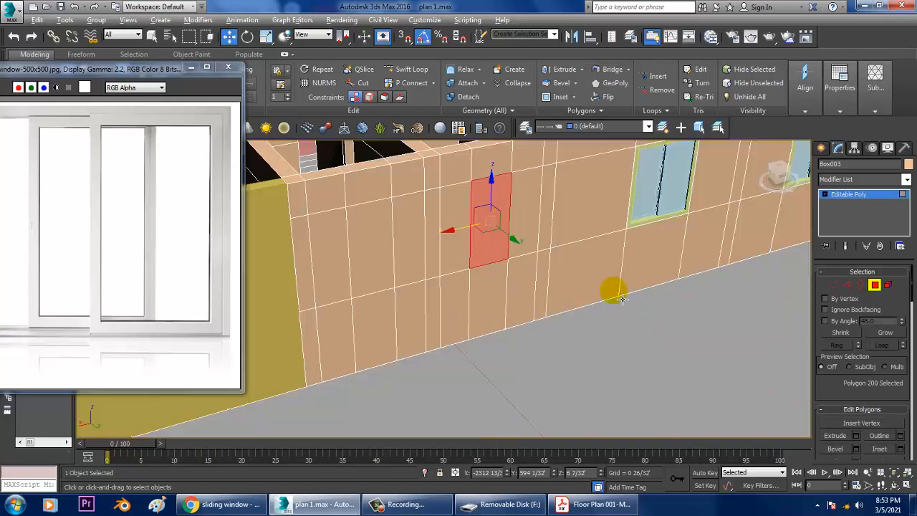
{"action": "middle_click_drag", "start_coordinate": [610, 292], "coordinate": [579, 239], "text": "alt"}
{"action": "left_click", "coordinate": [477, 261], "text": "ctrl"}
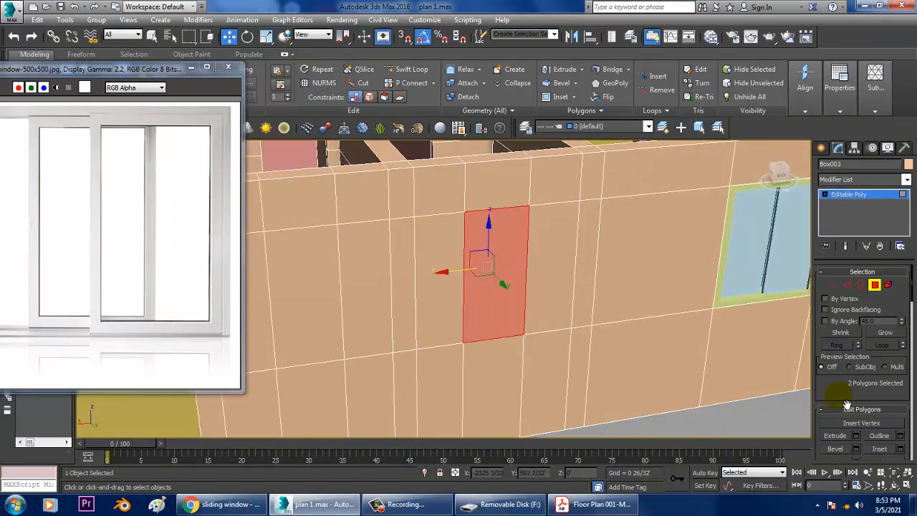
Switch to Chrome, close the sliding window preview and search Google Images for "bathroom window".
{"action": "left_click", "coordinate": [222, 510]}
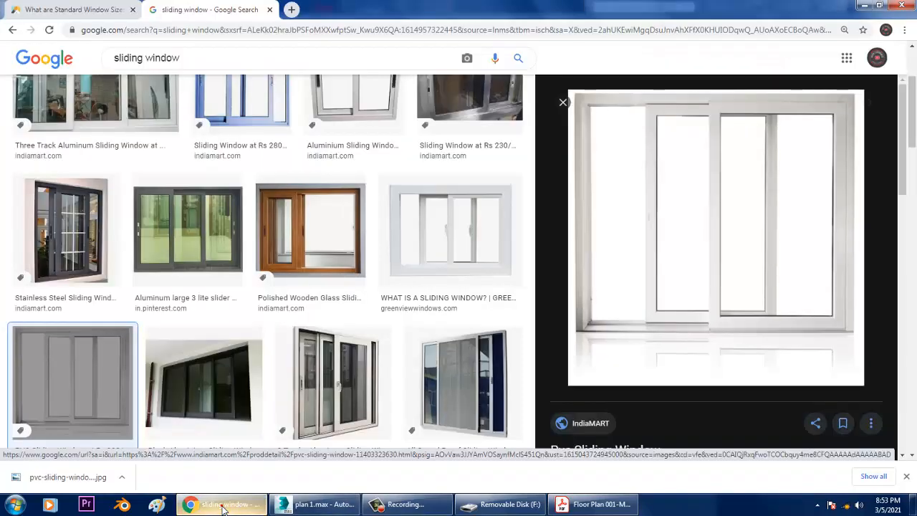
{"action": "left_click", "coordinate": [563, 103]}
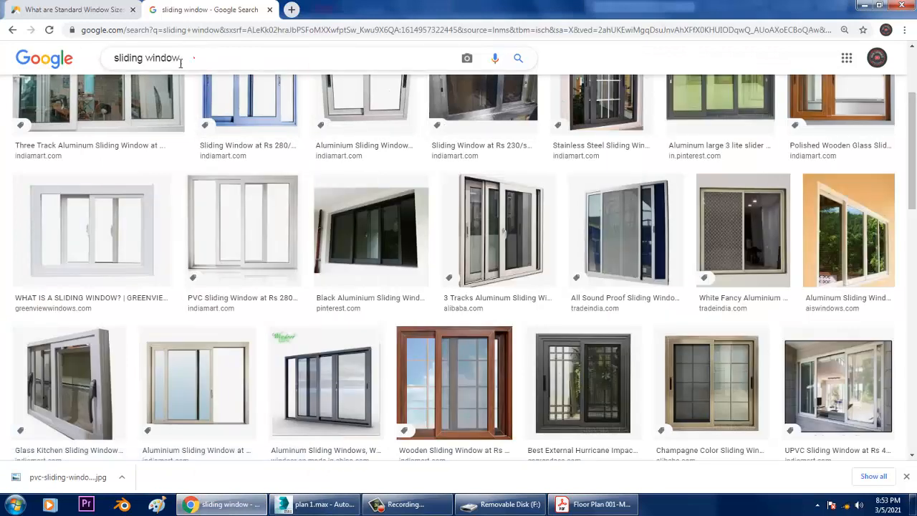
{"action": "left_click_drag", "start_coordinate": [194, 58], "coordinate": [5, 64]}
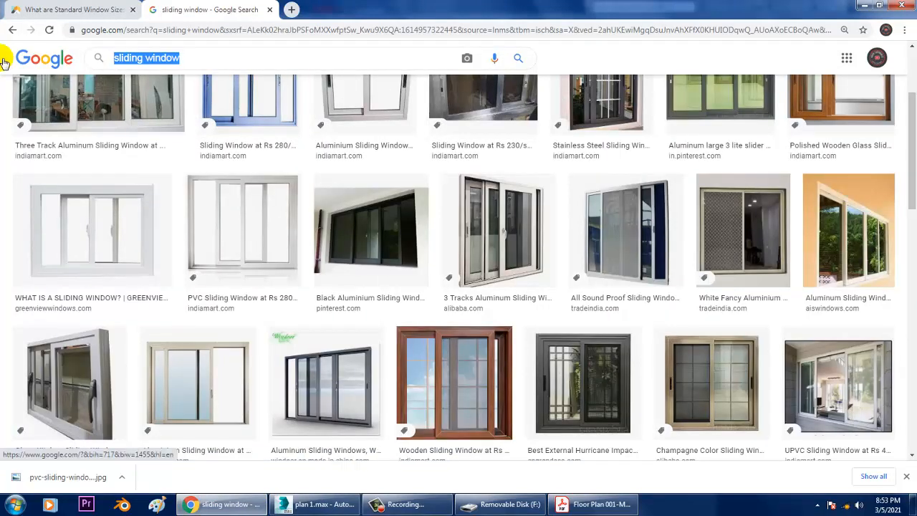
{"action": "type", "text": "bathroom "}
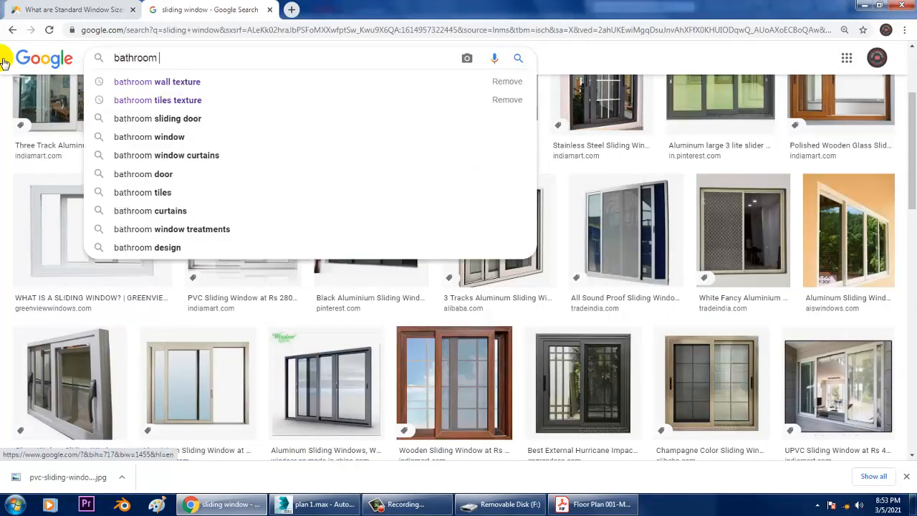
{"action": "type", "text": "window"}
{"action": "key", "text": "Return"}
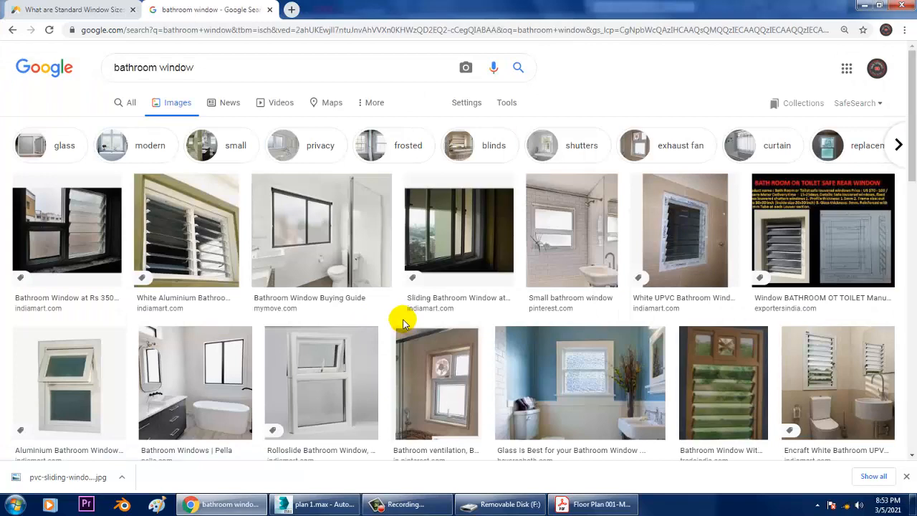
Open the Aluminium Bathroom Window image result, save it to the Desktop as aluminium-bathroom-window-250x250, and switch back to 3ds Max.
{"action": "left_click", "coordinate": [80, 398]}
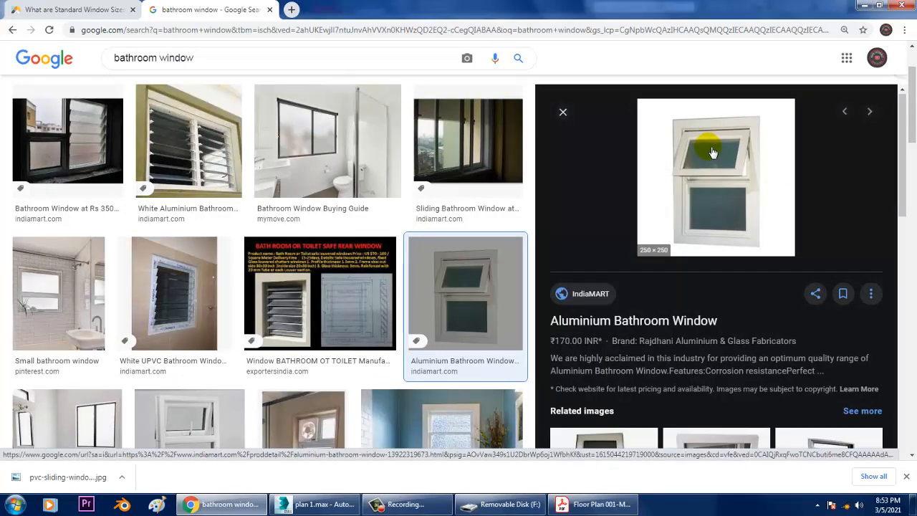
{"action": "scroll", "coordinate": [710, 151], "scroll_direction": "down", "scroll_amount": 2}
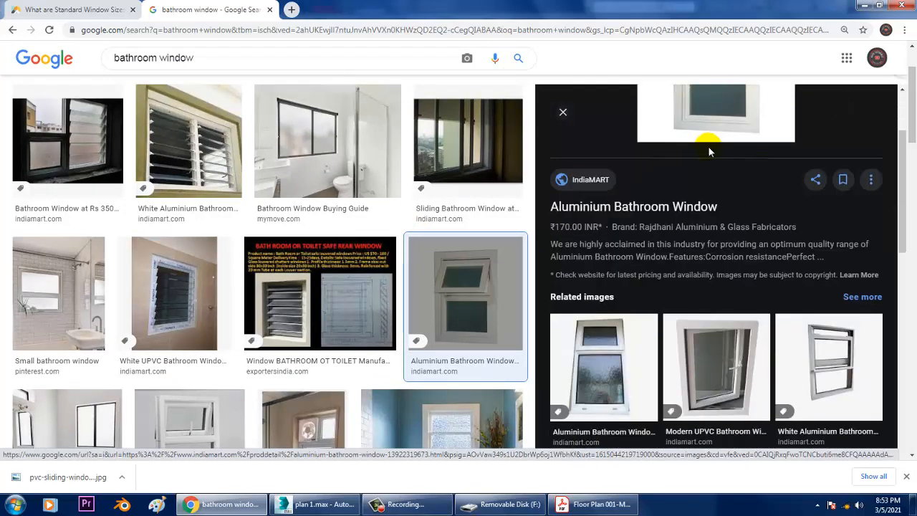
{"action": "scroll", "coordinate": [709, 148], "scroll_direction": "up", "scroll_amount": 2}
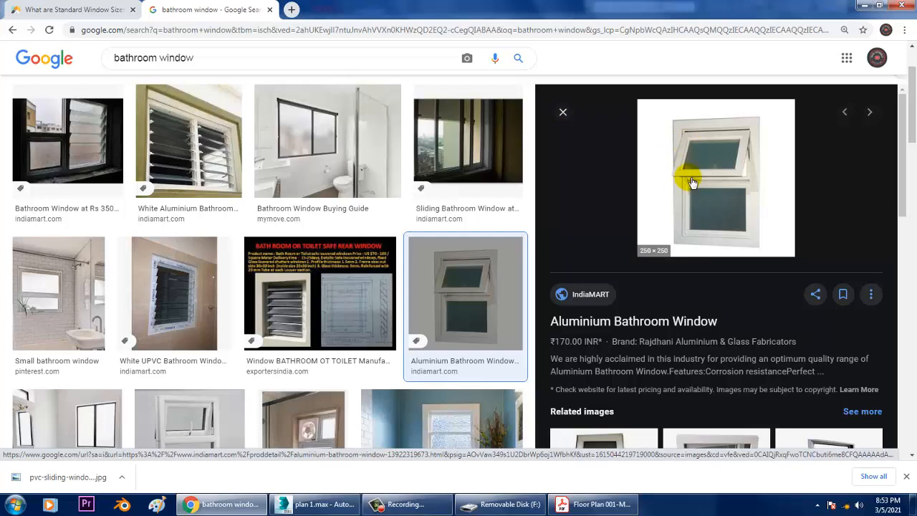
{"action": "scroll", "coordinate": [344, 365], "scroll_direction": "down", "scroll_amount": 1}
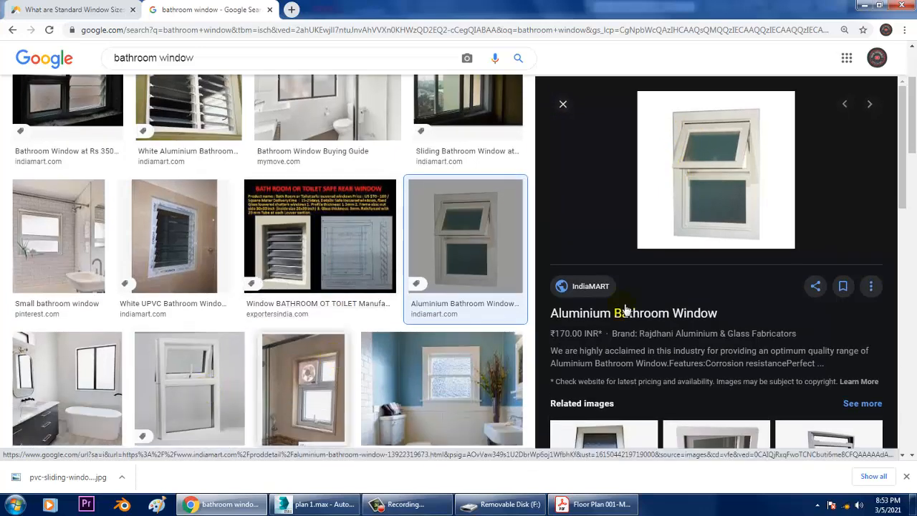
{"action": "right_click", "coordinate": [731, 156]}
{"action": "left_click", "coordinate": [784, 279]}
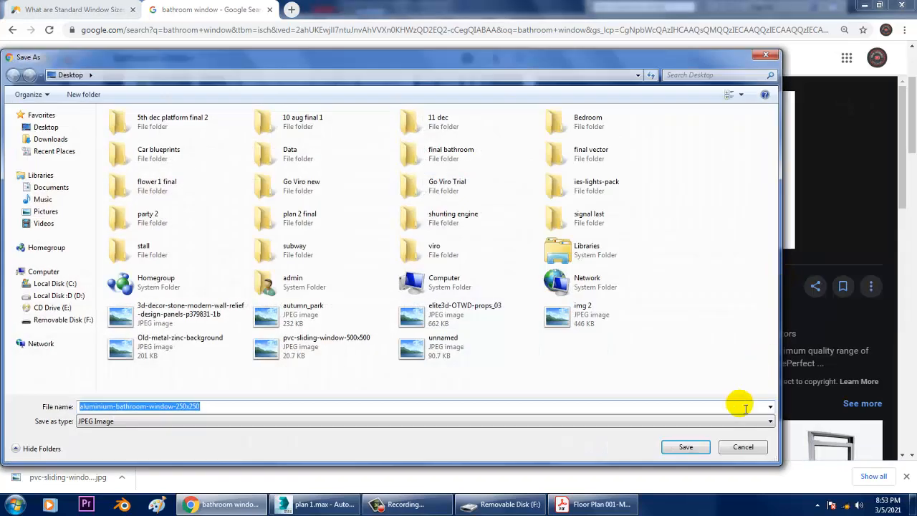
{"action": "left_click", "coordinate": [686, 446]}
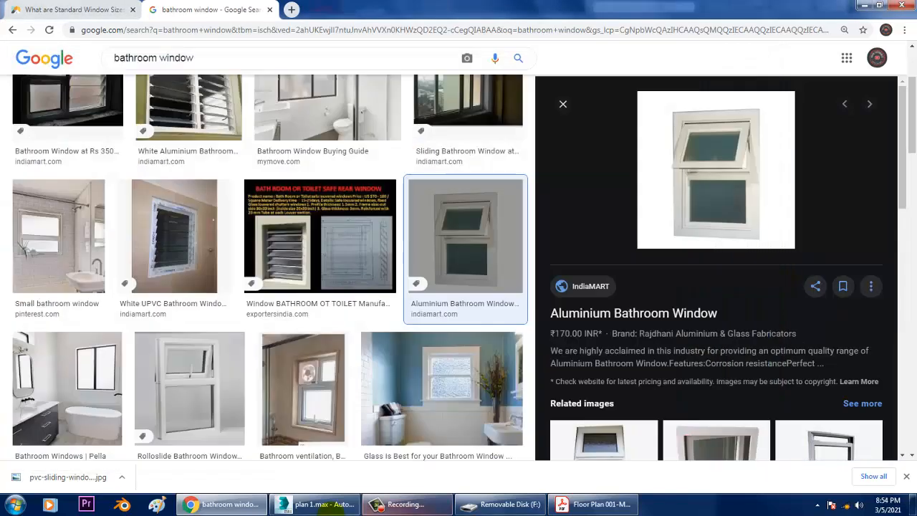
{"action": "left_click", "coordinate": [316, 504]}
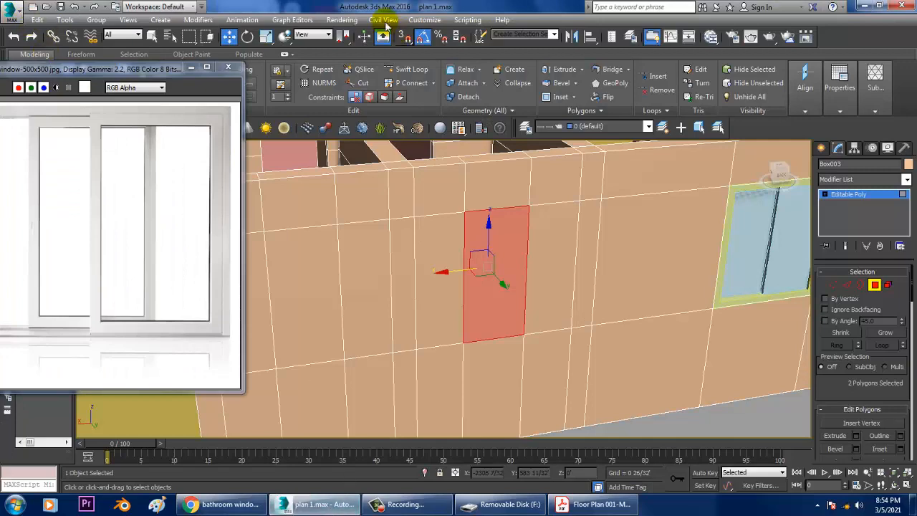
{"action": "left_click", "coordinate": [341, 19]}
{"action": "left_click", "coordinate": [367, 285]}
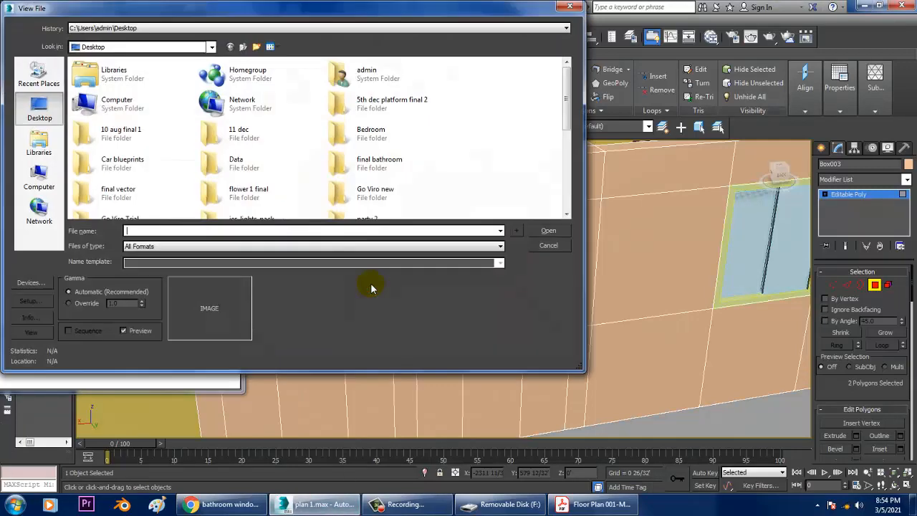
{"action": "left_click_drag", "start_coordinate": [565, 93], "coordinate": [565, 207]}
{"action": "left_click", "coordinate": [369, 177]}
{"action": "double_click", "coordinate": [370, 177]}
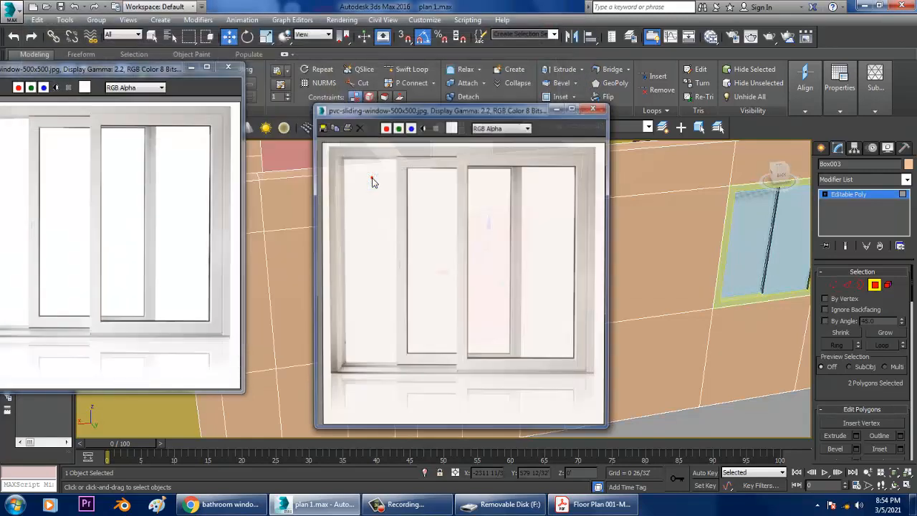
{"action": "left_click", "coordinate": [595, 106]}
View the aluminium-bathroom-window-250x250 image file, place its window over the sliding window reference, and enlarge it slightly.
{"action": "left_click", "coordinate": [343, 19]}
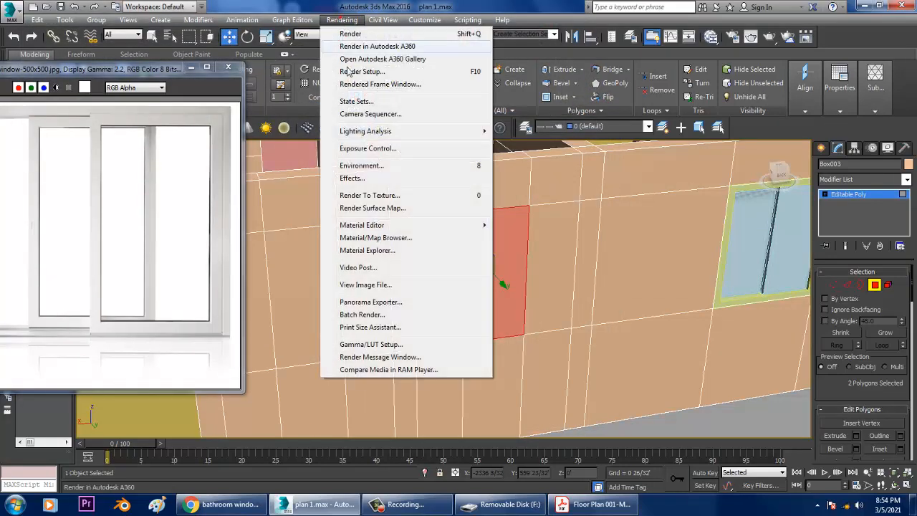
{"action": "left_click", "coordinate": [380, 285]}
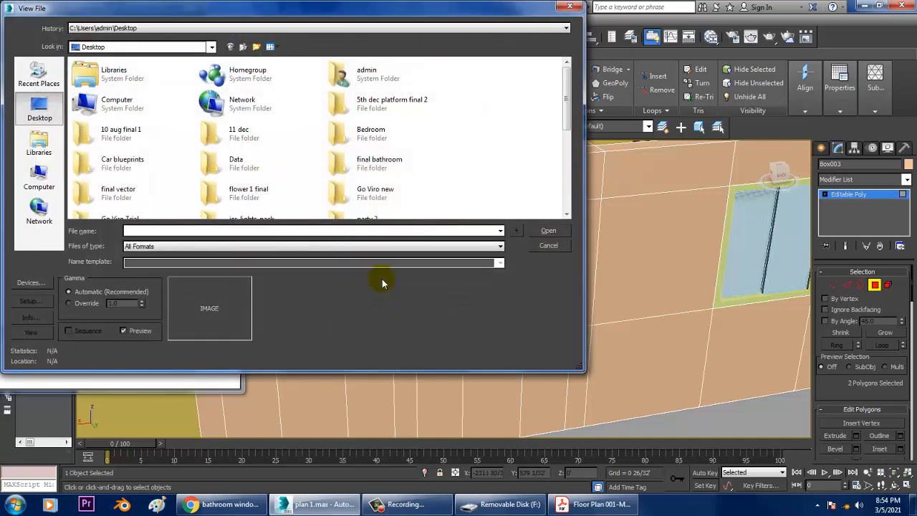
{"action": "scroll", "coordinate": [569, 104], "scroll_direction": "down", "scroll_amount": 5}
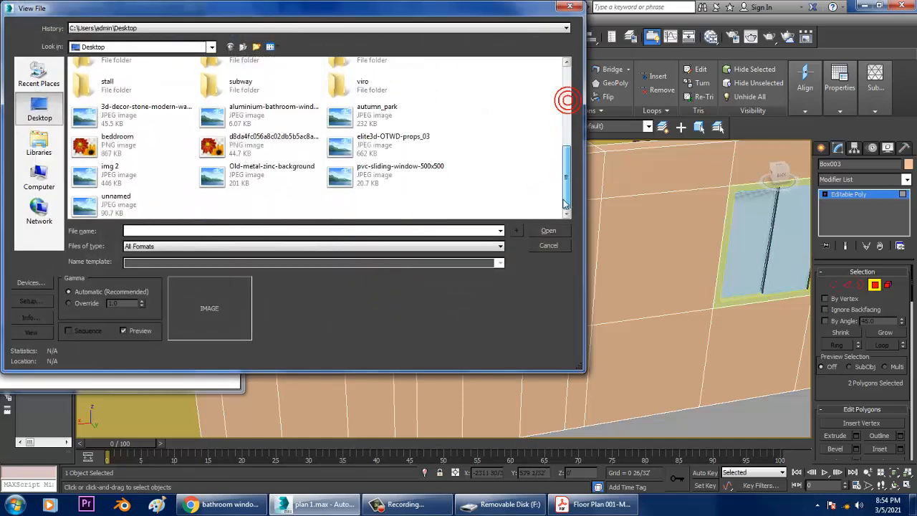
{"action": "left_click", "coordinate": [104, 108]}
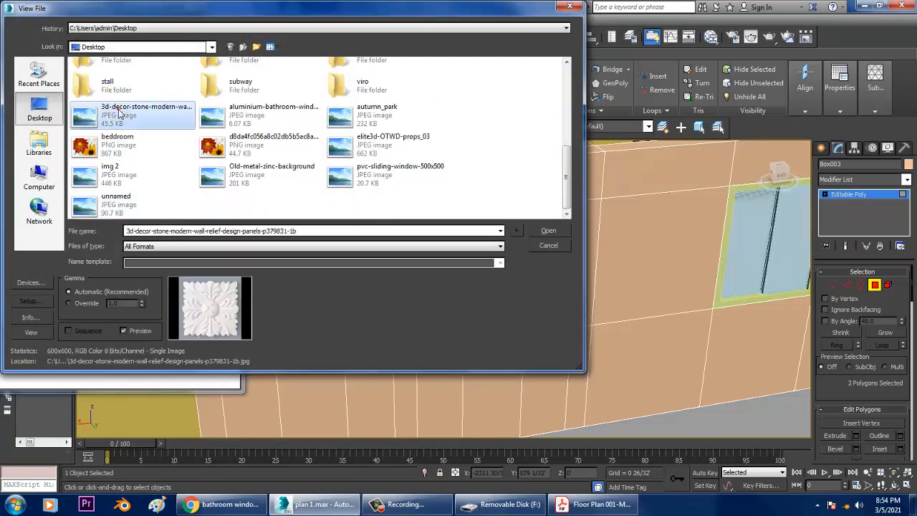
{"action": "left_click", "coordinate": [255, 116]}
{"action": "double_click", "coordinate": [251, 120]}
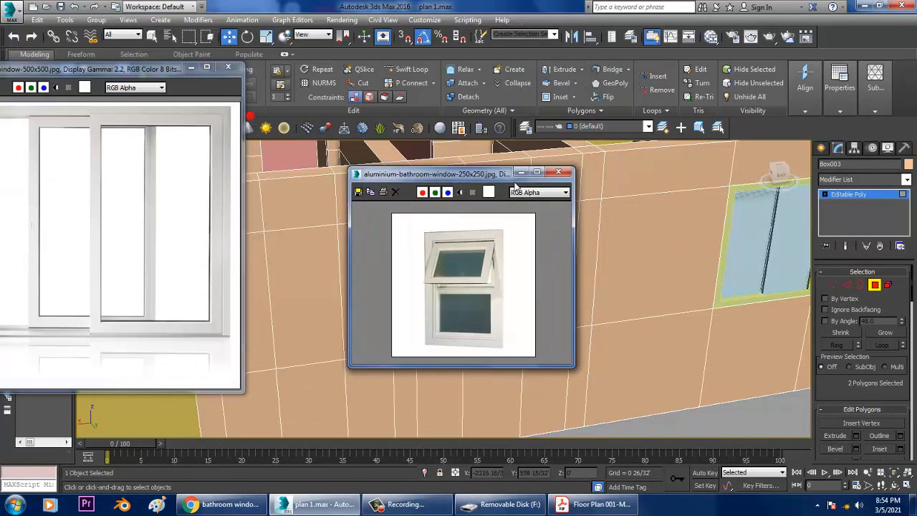
{"action": "left_click_drag", "start_coordinate": [458, 174], "coordinate": [147, 113]}
{"action": "left_click_drag", "start_coordinate": [260, 307], "coordinate": [305, 348]}
Bridge the two selected wall polygons to cut the bathroom window opening through the wall, and exit polygon editing.
{"action": "scroll", "coordinate": [590, 293], "scroll_direction": "up", "scroll_amount": 4}
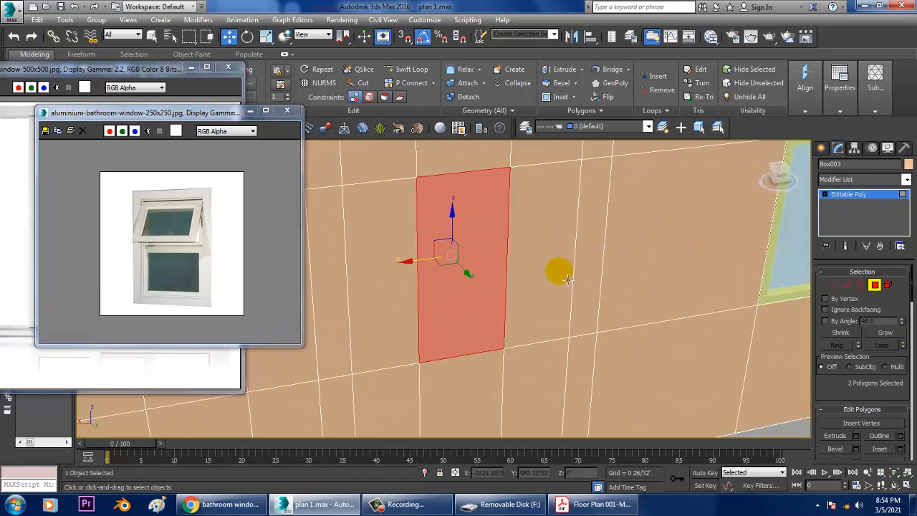
{"action": "middle_click_drag", "start_coordinate": [566, 276], "coordinate": [541, 287], "text": "alt"}
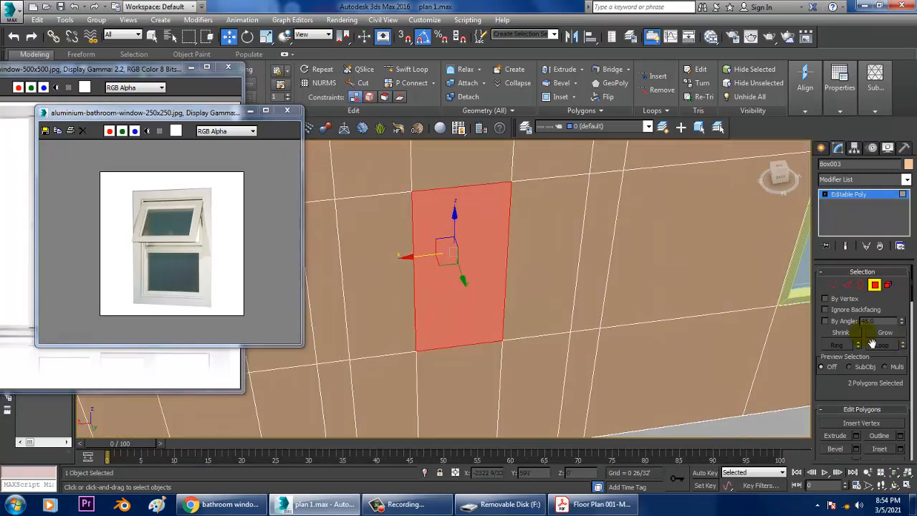
{"action": "scroll", "coordinate": [869, 408], "scroll_direction": "down", "scroll_amount": 3}
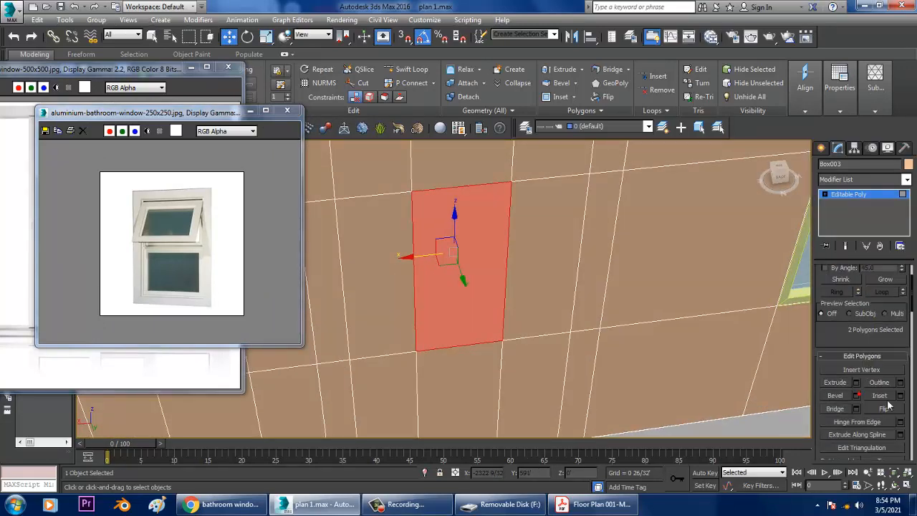
{"action": "left_click", "coordinate": [837, 410]}
{"action": "middle_click_drag", "start_coordinate": [534, 218], "coordinate": [698, 204], "text": "alt"}
{"action": "left_click", "coordinate": [857, 192]}
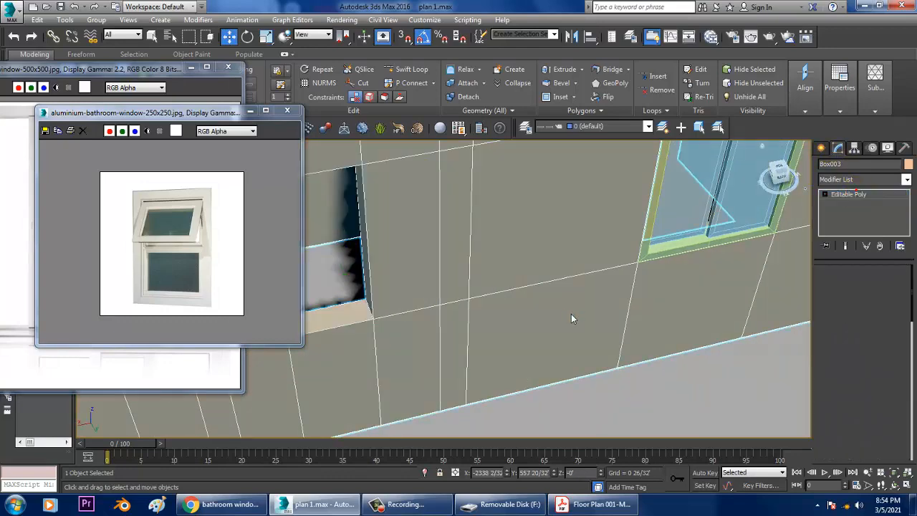
{"action": "middle_click_drag", "start_coordinate": [571, 319], "coordinate": [702, 311], "text": "alt"}
Copy the neighbouring sliding window's outer frame along X in the front view to the bathroom opening area.
{"action": "left_click", "coordinate": [465, 283]}
{"action": "scroll", "coordinate": [465, 283], "scroll_direction": "down", "scroll_amount": 5}
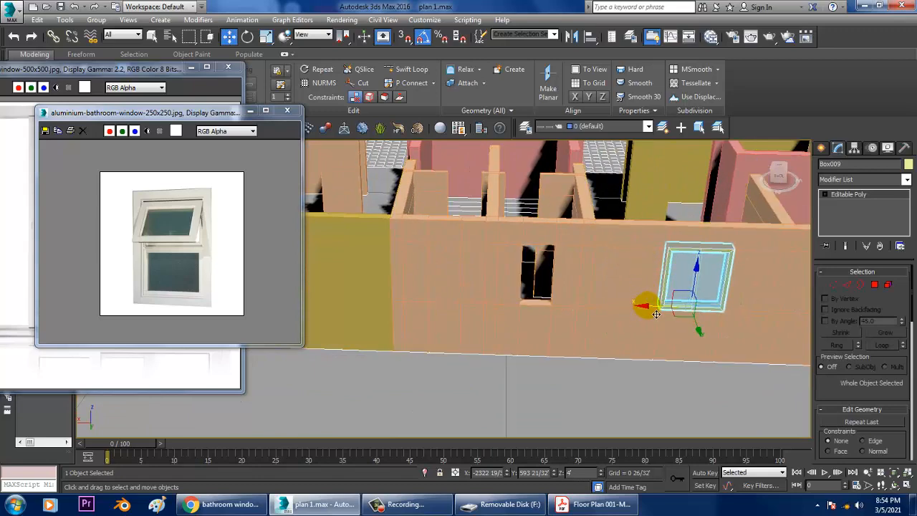
{"action": "scroll", "coordinate": [643, 305], "scroll_direction": "up", "scroll_amount": 3}
{"action": "key", "text": "alt+w"}
{"action": "middle_click_drag", "start_coordinate": [671, 207], "coordinate": [517, 251]}
{"action": "key", "text": "alt+w"}
{"action": "scroll", "coordinate": [642, 207], "scroll_direction": "down", "scroll_amount": 6}
{"action": "scroll", "coordinate": [577, 242], "scroll_direction": "down", "scroll_amount": 2}
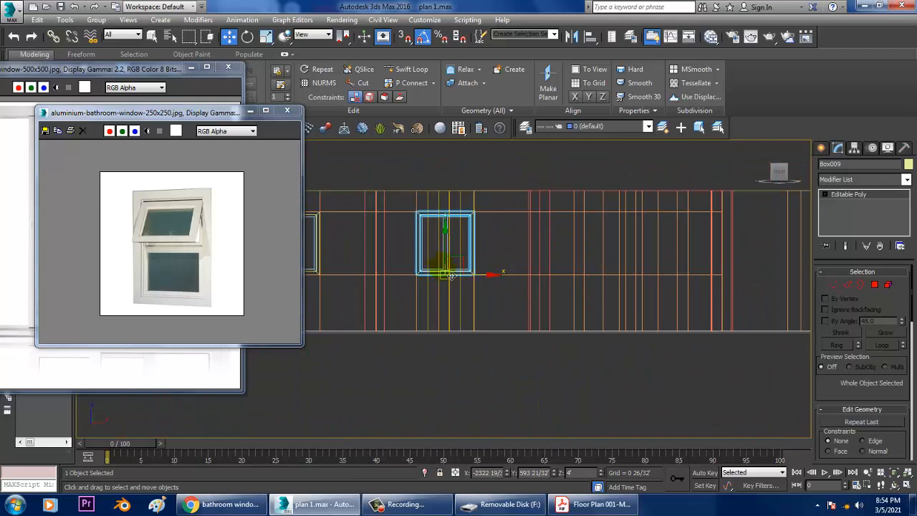
{"action": "mouse_move", "coordinate": [486, 285]}
{"action": "left_mouse_down", "text": "shift"}
{"action": "mouse_move", "coordinate": [619, 291]}
{"action": "mouse_move", "coordinate": [611, 294]}
{"action": "left_mouse_up", "text": "shift"}
{"action": "left_click", "coordinate": [463, 300]}
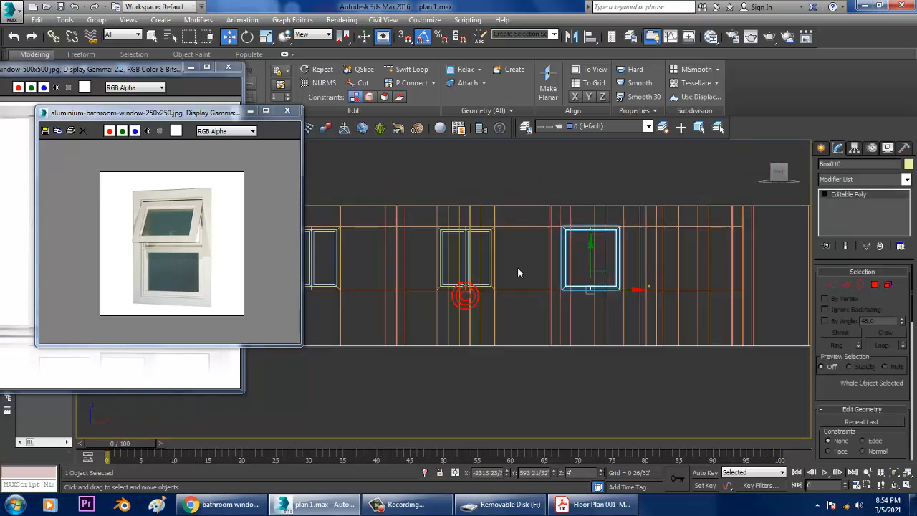
Shift the copied frame's inner left vertices slightly outward, and align the frame's left side with the nearby wall edge line.
{"action": "scroll", "coordinate": [513, 262], "scroll_direction": "up", "scroll_amount": 5}
{"action": "middle_click_drag", "start_coordinate": [562, 259], "coordinate": [532, 288]}
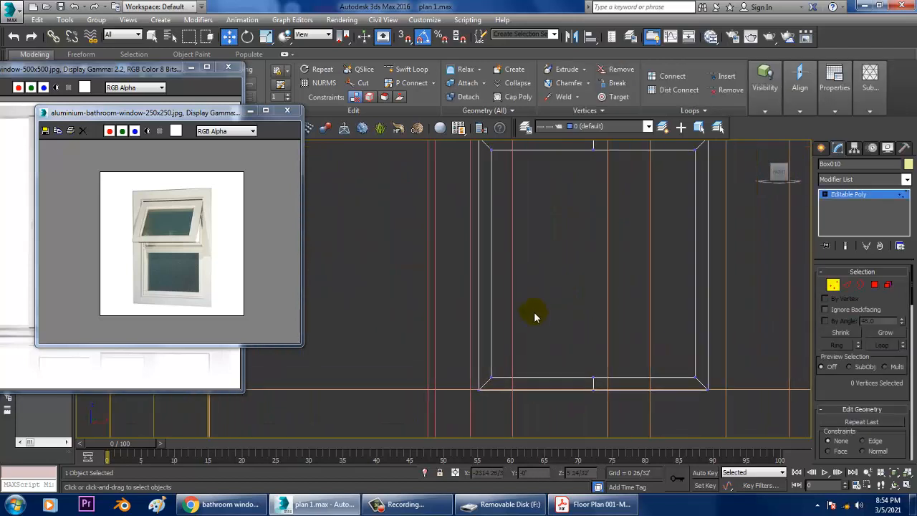
{"action": "middle_click_drag", "start_coordinate": [562, 241], "coordinate": [553, 296]}
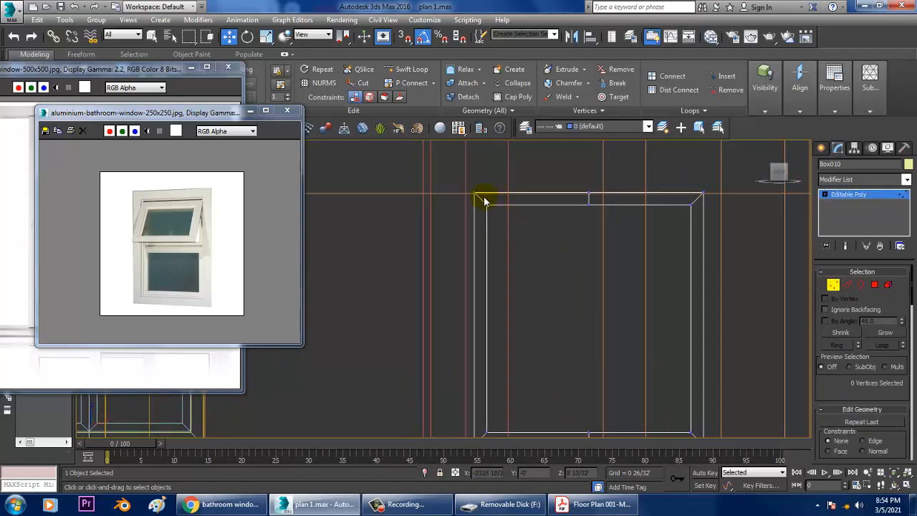
{"action": "left_click_drag", "start_coordinate": [498, 289], "coordinate": [517, 476]}
{"action": "middle_click_drag", "start_coordinate": [512, 306], "coordinate": [517, 252]}
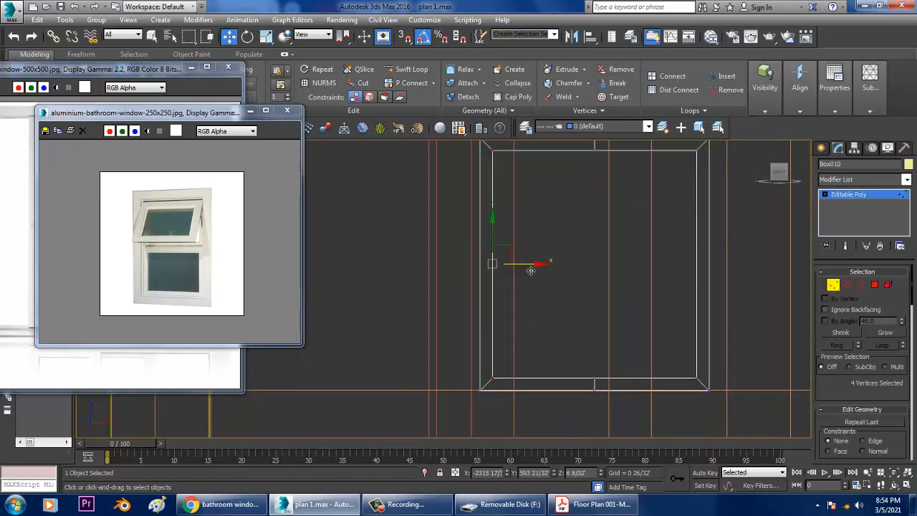
{"action": "left_click_drag", "start_coordinate": [530, 271], "coordinate": [527, 270]}
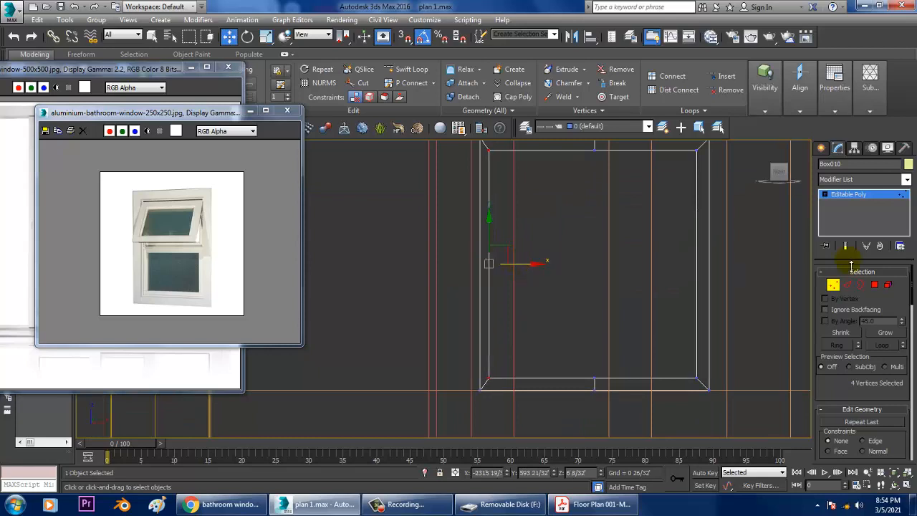
{"action": "left_click", "coordinate": [857, 198]}
{"action": "left_click_drag", "start_coordinate": [635, 399], "coordinate": [628, 399]}
Select the middle division edges of the copied frame's top and bottom rails and remove them.
{"action": "middle_click_drag", "start_coordinate": [641, 291], "coordinate": [570, 279]}
{"action": "scroll", "coordinate": [584, 278], "scroll_direction": "down", "scroll_amount": 2}
{"action": "key", "text": "1"}
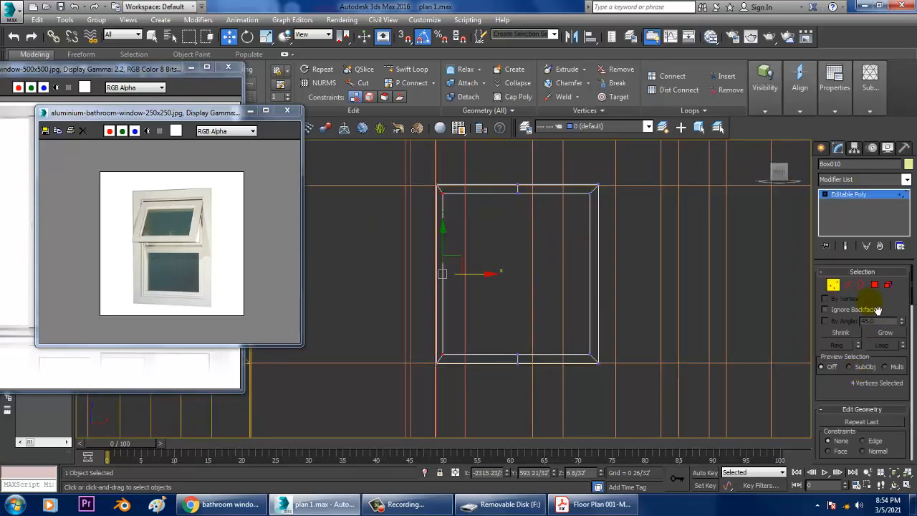
{"action": "left_click", "coordinate": [848, 286]}
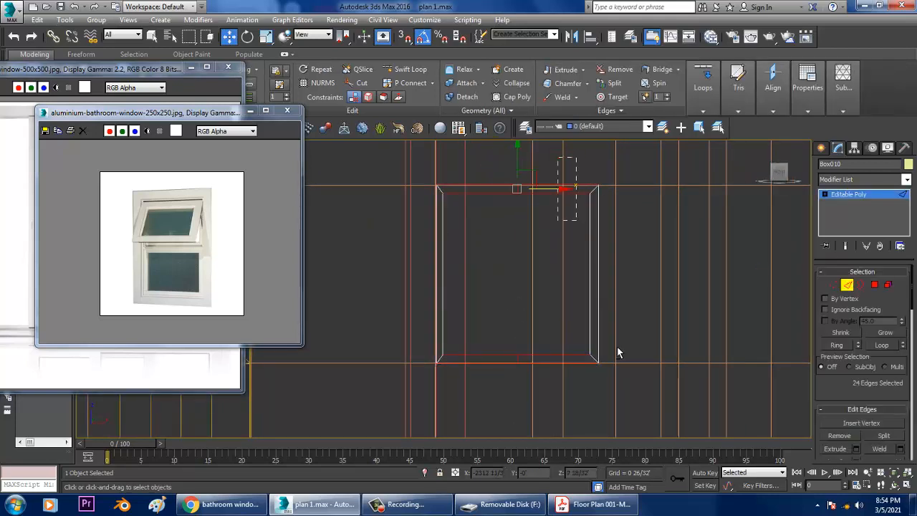
{"action": "left_click_drag", "start_coordinate": [619, 353], "coordinate": [622, 380], "text": "alt"}
{"action": "left_click_drag", "start_coordinate": [499, 440], "coordinate": [499, 440], "text": "alt"}
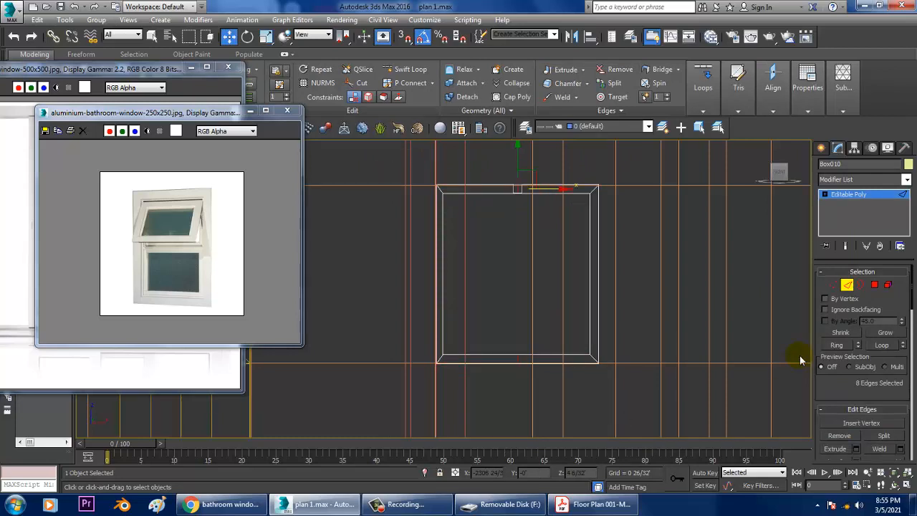
Narrow the frame to the bathroom opening's width by moving all its right-side vertices inward along X.
{"action": "key", "text": "1"}
{"action": "left_click_drag", "start_coordinate": [545, 156], "coordinate": [641, 380]}
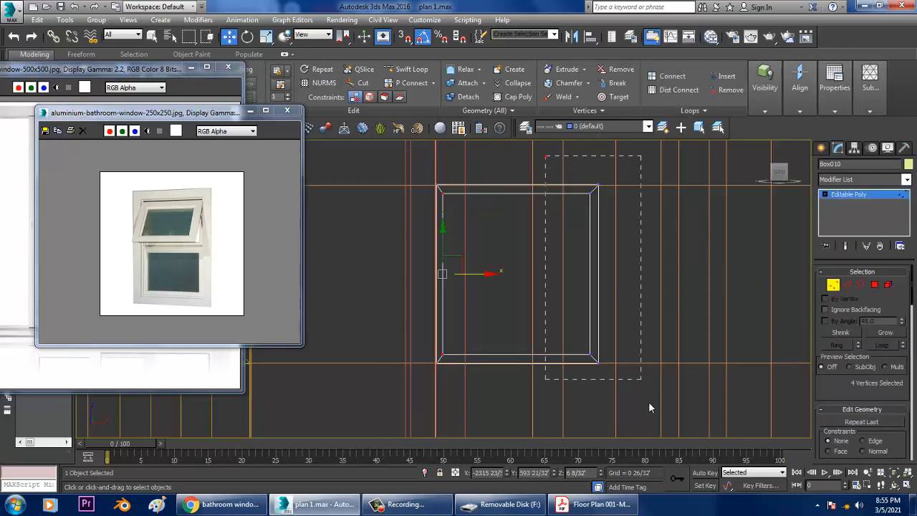
{"action": "left_click_drag", "start_coordinate": [624, 285], "coordinate": [578, 292]}
{"action": "scroll", "coordinate": [531, 258], "scroll_direction": "up", "scroll_amount": 2}
{"action": "key", "text": "1"}
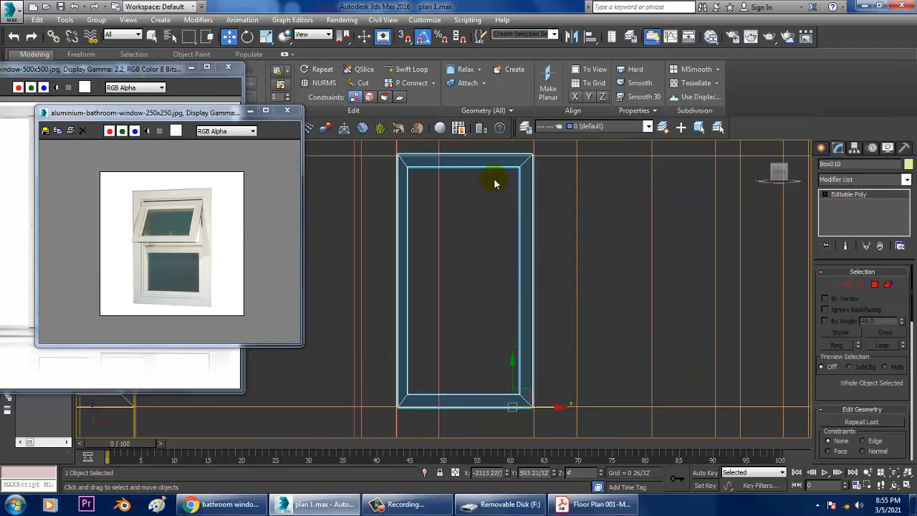
Move the frame's inner right vertices slightly outward to thin the right side member.
{"action": "key", "text": "1"}
{"action": "left_click_drag", "start_coordinate": [495, 149], "coordinate": [513, 417]}
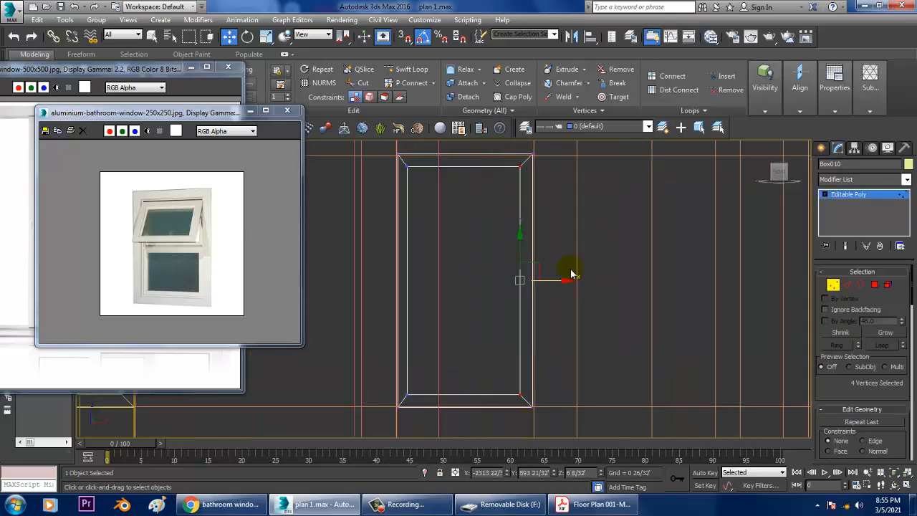
{"action": "left_click_drag", "start_coordinate": [570, 283], "coordinate": [571, 284]}
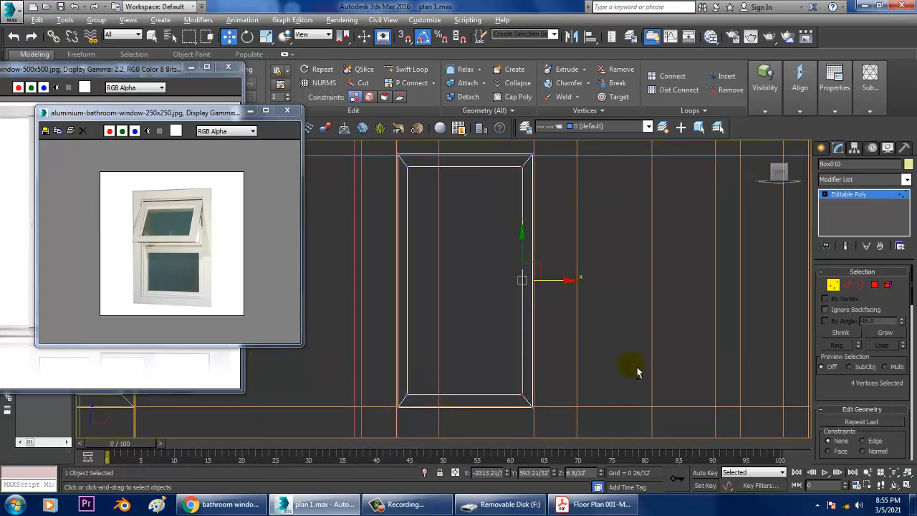
Move the narrowed frame along X into the bathroom window opening in the perspective view, and zoom to it in the front view.
{"action": "key", "text": "p"}
{"action": "middle_click_drag", "start_coordinate": [622, 334], "coordinate": [571, 311], "text": "alt"}
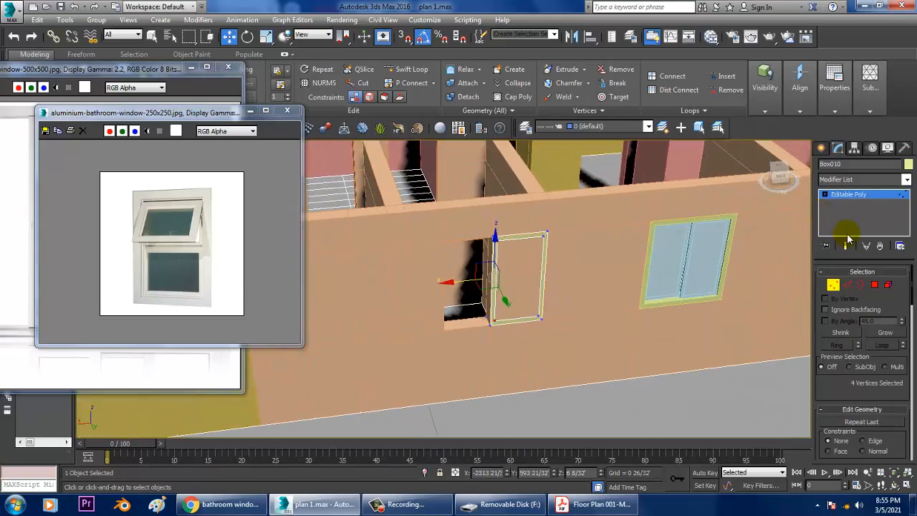
{"action": "left_click", "coordinate": [856, 195]}
{"action": "middle_click_drag", "start_coordinate": [645, 270], "coordinate": [423, 301], "text": "alt"}
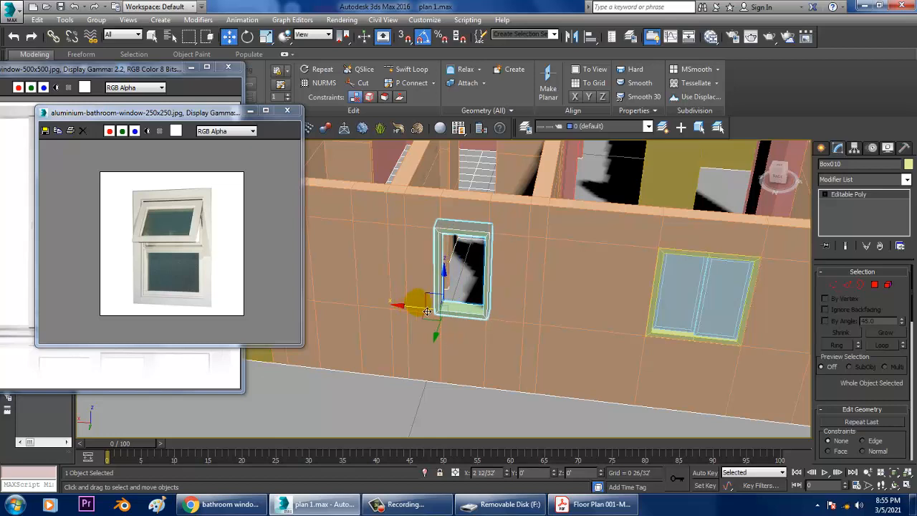
{"action": "key", "text": "alt+w"}
{"action": "left_click", "coordinate": [696, 241]}
{"action": "key", "text": "alt+w"}
{"action": "key", "text": "z"}
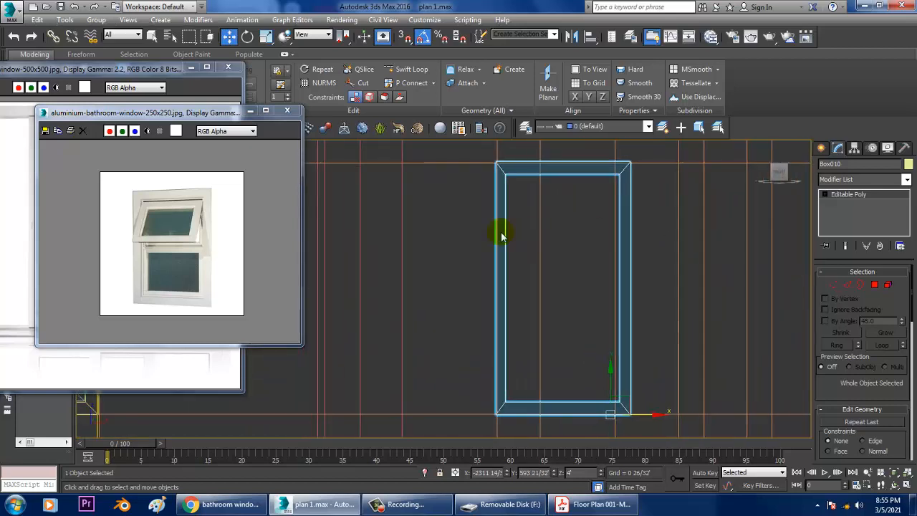
Nudge the frame's left-side and right-side vertices along X to line up with the bathroom opening's edges.
{"action": "key", "text": "1"}
{"action": "left_click_drag", "start_coordinate": [529, 467], "coordinate": [528, 466], "text": "ctrl"}
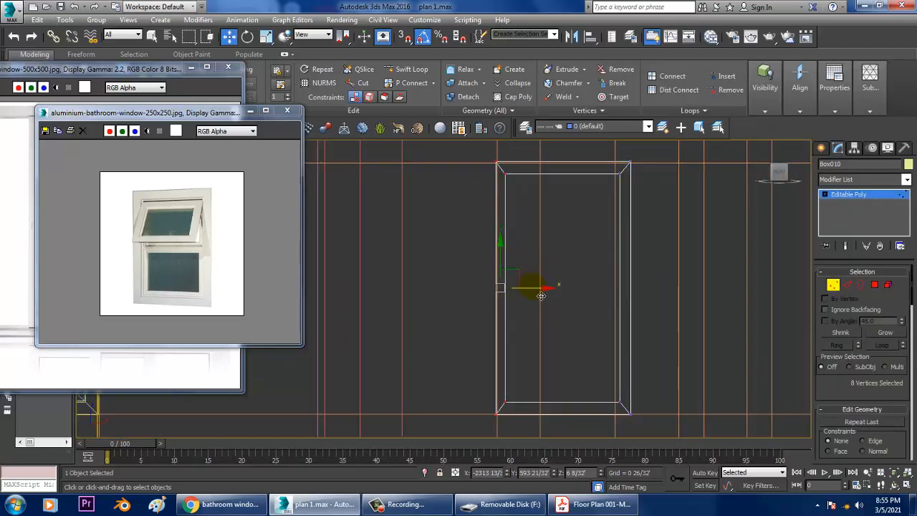
{"action": "left_click_drag", "start_coordinate": [541, 296], "coordinate": [542, 296]}
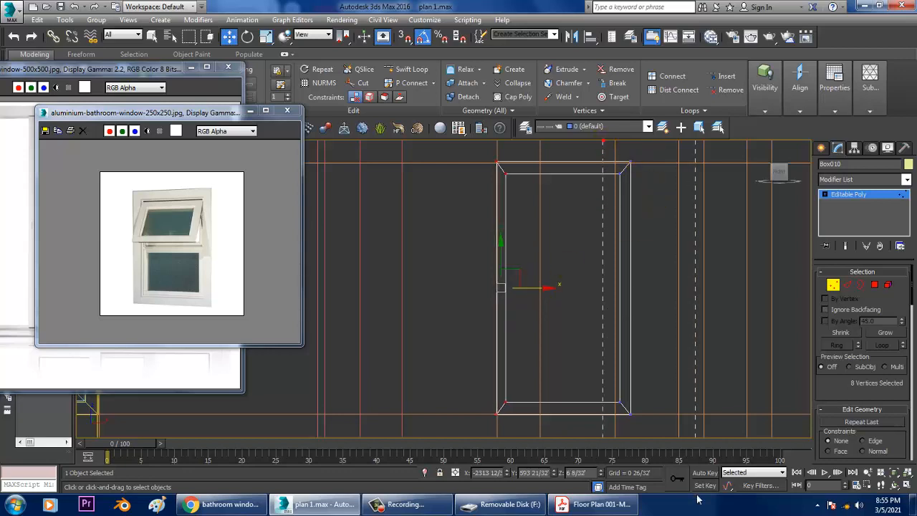
{"action": "left_click_drag", "start_coordinate": [660, 294], "coordinate": [651, 296]}
Nudge the frame's top-rail and bottom-rail vertices vertically to line up with the opening's upper and lower edges.
{"action": "middle_click_drag", "start_coordinate": [627, 287], "coordinate": [610, 239]}
{"action": "middle_click_drag", "start_coordinate": [629, 301], "coordinate": [610, 360]}
{"action": "middle_click_drag", "start_coordinate": [569, 225], "coordinate": [587, 242]}
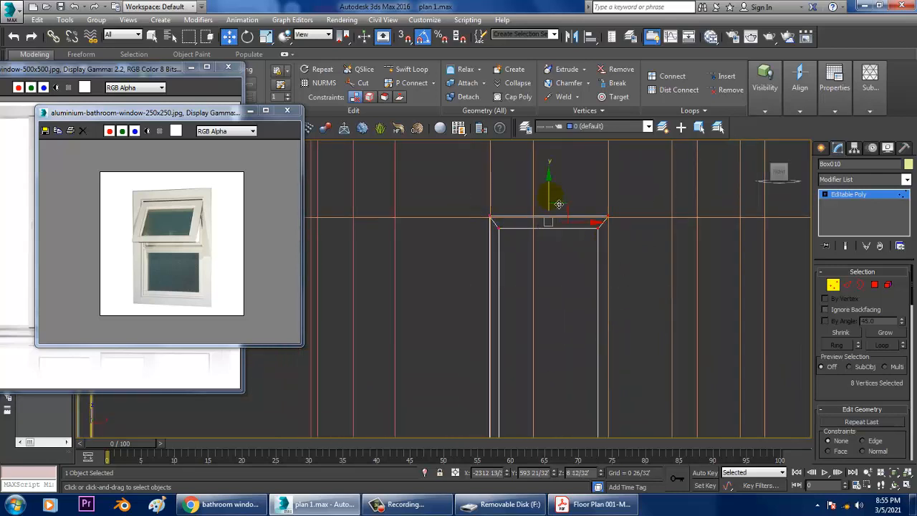
{"action": "left_click_drag", "start_coordinate": [559, 204], "coordinate": [560, 206]}
{"action": "middle_click_drag", "start_coordinate": [560, 205], "coordinate": [579, 294]}
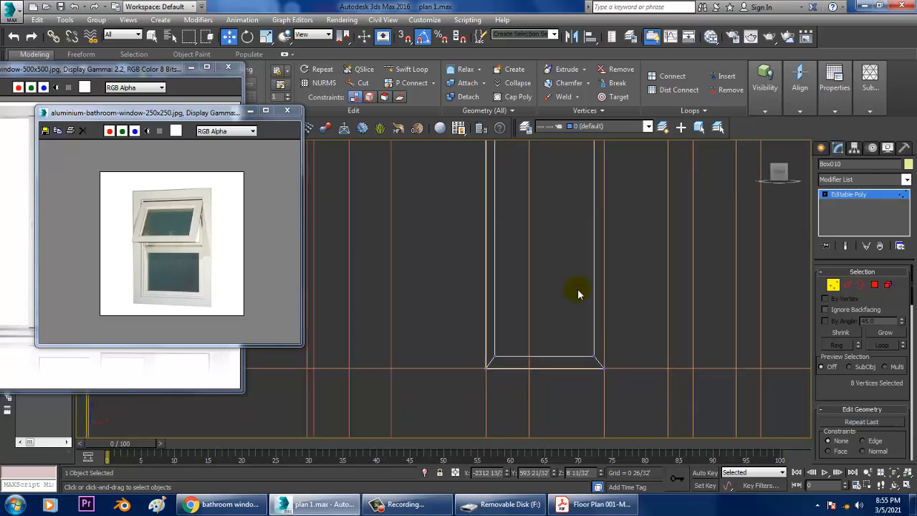
{"action": "left_click_drag", "start_coordinate": [554, 343], "coordinate": [555, 343]}
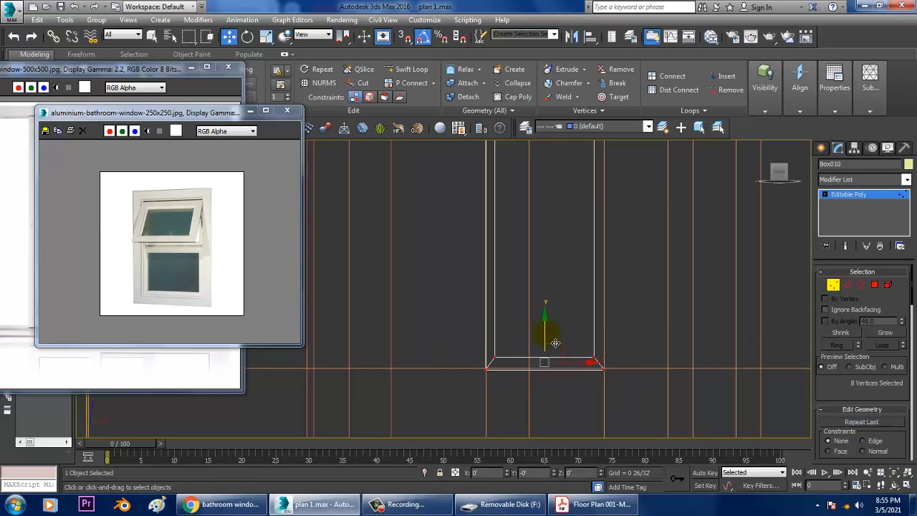
Select the vertical edges of both frame side members and connect them with 1 segment at mid-height.
{"action": "key", "text": "alt+w"}
{"action": "key", "text": "alt+w"}
{"action": "middle_click_drag", "start_coordinate": [681, 367], "coordinate": [433, 327]}
{"action": "middle_click_drag", "start_coordinate": [539, 337], "coordinate": [902, 307], "text": "alt"}
{"action": "left_click", "coordinate": [850, 288]}
{"action": "middle_click_drag", "start_coordinate": [493, 242], "coordinate": [539, 265], "text": "alt"}
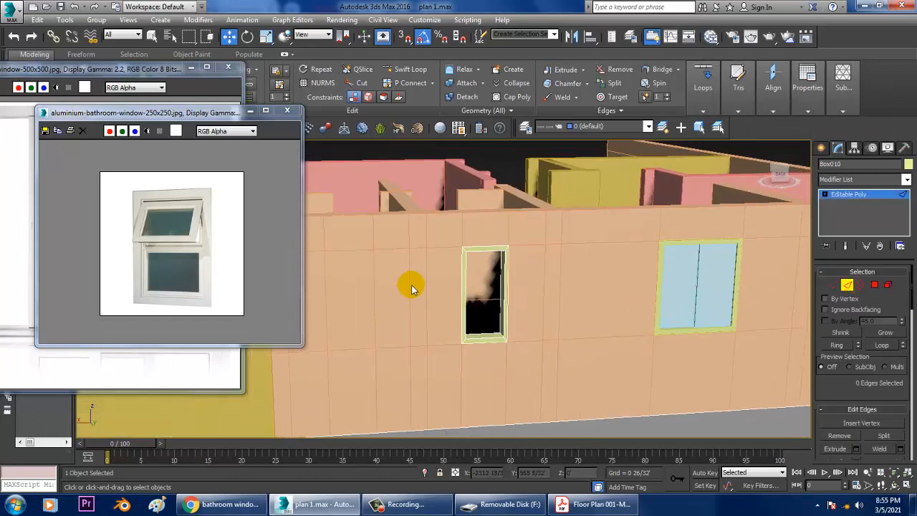
{"action": "left_click_drag", "start_coordinate": [411, 285], "coordinate": [531, 307]}
{"action": "scroll", "coordinate": [531, 306], "scroll_direction": "up", "scroll_amount": 3}
{"action": "scroll", "coordinate": [872, 389], "scroll_direction": "down", "scroll_amount": 3}
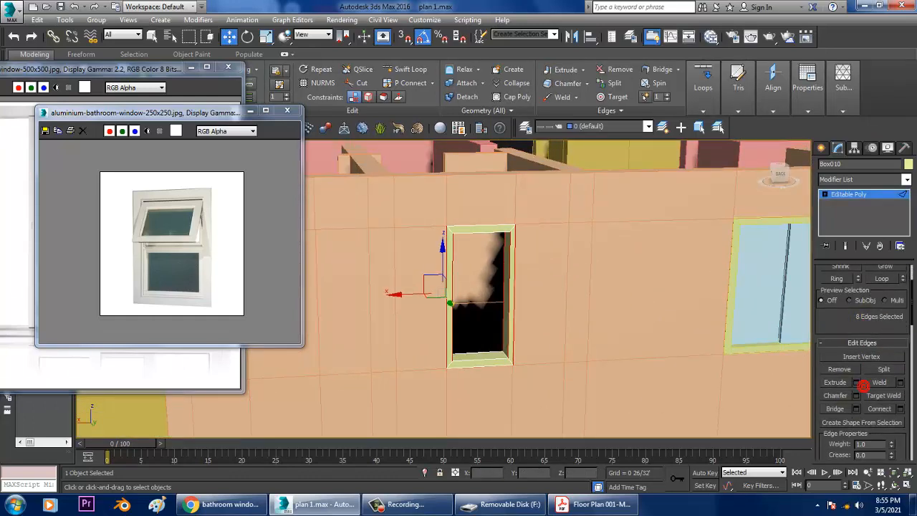
{"action": "left_click", "coordinate": [901, 409]}
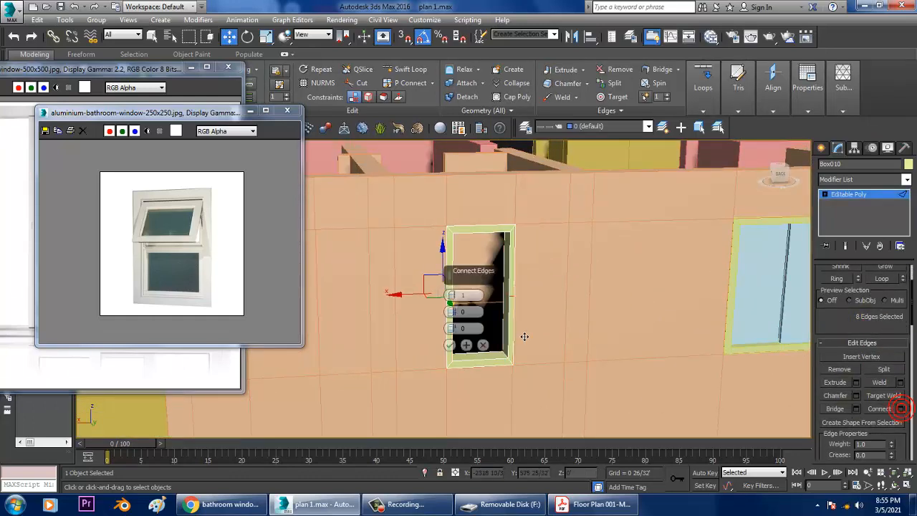
{"action": "left_click", "coordinate": [449, 346]}
Create a box filling the frame's lower half in the front view, about 1 31/32' by 1 24/32' and 0 6/32' thick, with AutoGrid off.
{"action": "key", "text": "alt+w"}
{"action": "middle_click", "coordinate": [693, 208]}
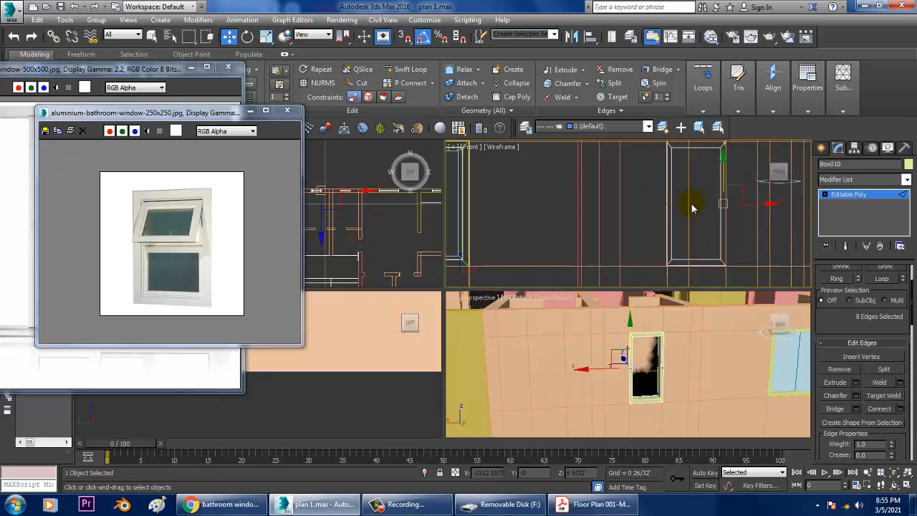
{"action": "scroll", "coordinate": [669, 226], "scroll_direction": "up", "scroll_amount": 4}
{"action": "key", "text": "alt+w"}
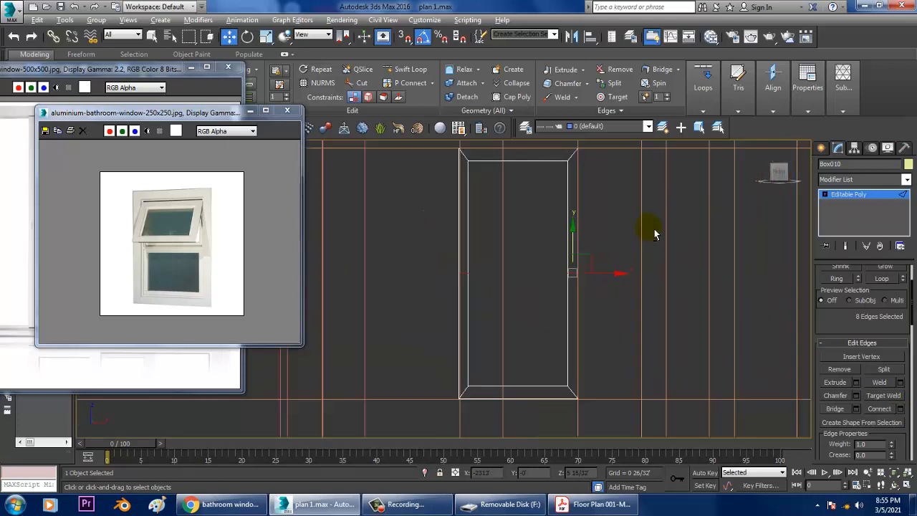
{"action": "middle_click_drag", "start_coordinate": [655, 235], "coordinate": [676, 215]}
{"action": "left_click", "coordinate": [821, 148]}
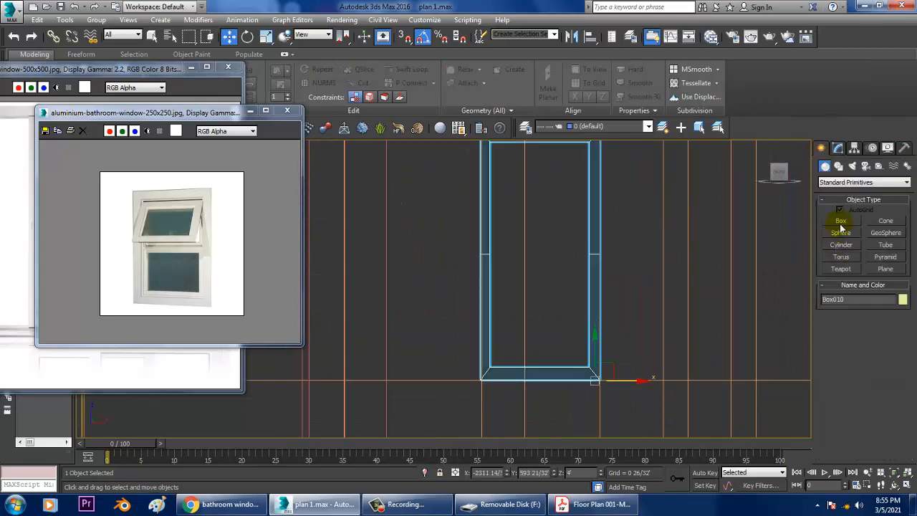
{"action": "left_click", "coordinate": [842, 223]}
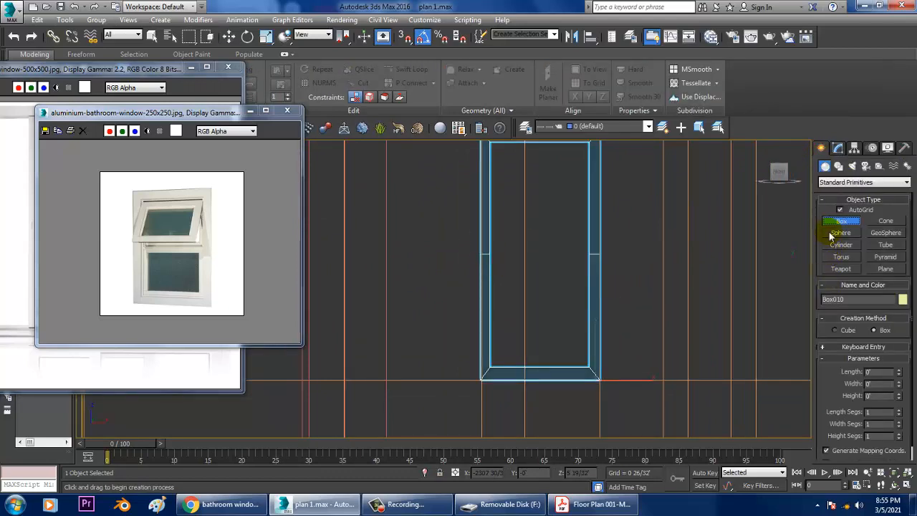
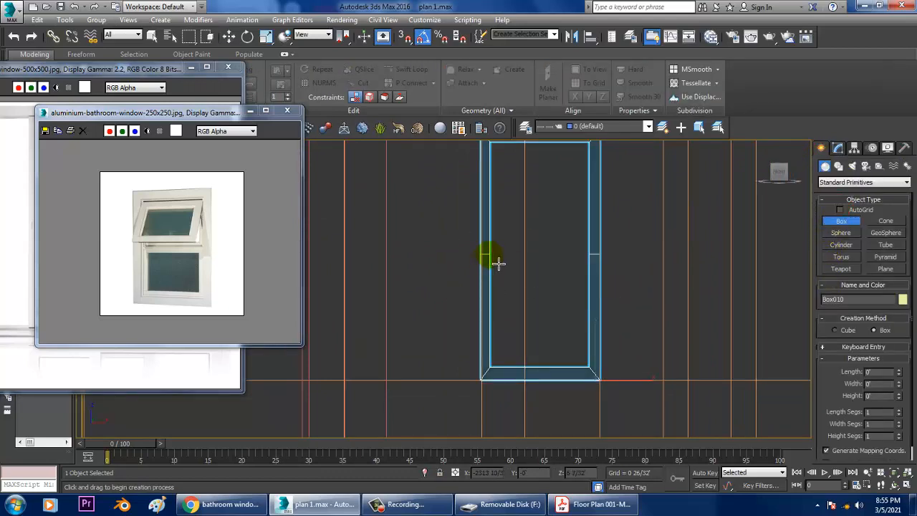
{"action": "left_click_drag", "start_coordinate": [497, 264], "coordinate": [597, 373]}
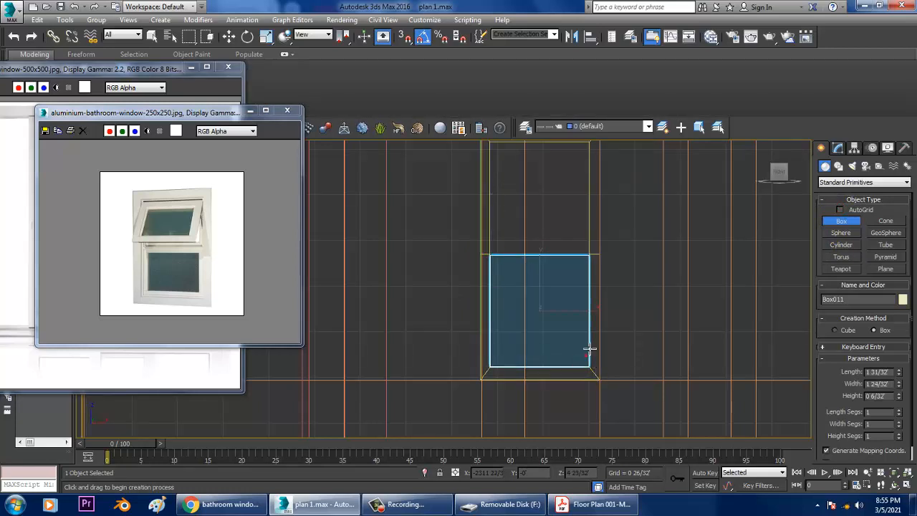
Move the new box along Y toward the building's bathroom wall in the perspective view.
{"action": "key", "text": "w"}
{"action": "key", "text": "alt+w"}
{"action": "left_click", "coordinate": [660, 395]}
{"action": "key", "text": "alt+w"}
{"action": "scroll", "coordinate": [619, 334], "scroll_direction": "down", "scroll_amount": 4}
{"action": "scroll", "coordinate": [666, 342], "scroll_direction": "down", "scroll_amount": 4}
{"action": "middle_click_drag", "start_coordinate": [618, 334], "coordinate": [572, 352], "text": "alt"}
{"action": "scroll", "coordinate": [665, 342], "scroll_direction": "down", "scroll_amount": 6}
{"action": "scroll", "coordinate": [571, 352], "scroll_direction": "down", "scroll_amount": 6}
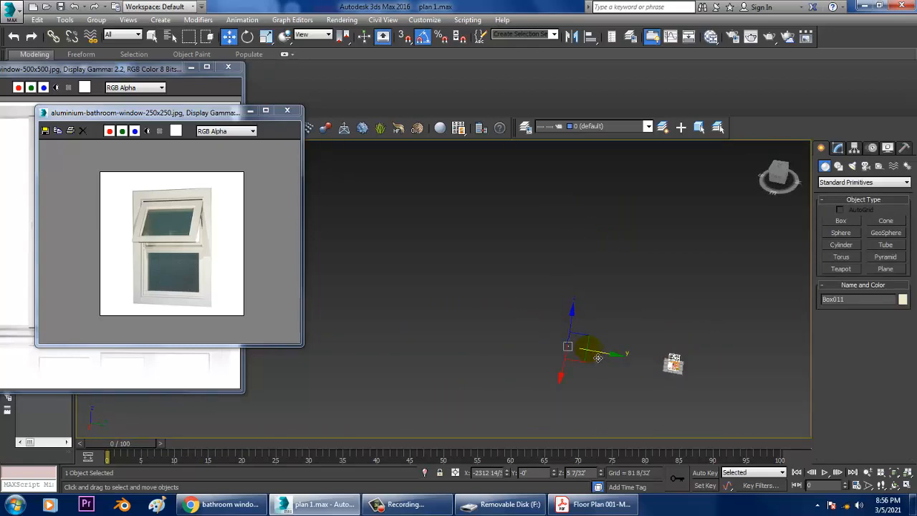
{"action": "left_click_drag", "start_coordinate": [598, 358], "coordinate": [686, 370]}
{"action": "key", "text": "z"}
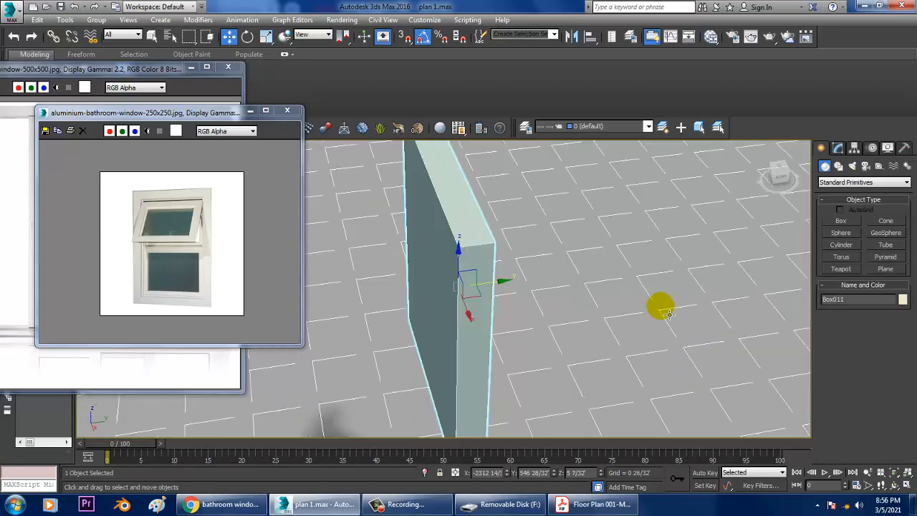
{"action": "scroll", "coordinate": [670, 316], "scroll_direction": "down", "scroll_amount": 5}
{"action": "middle_click_drag", "start_coordinate": [648, 315], "coordinate": [630, 358], "text": "alt"}
{"action": "scroll", "coordinate": [669, 314], "scroll_direction": "down", "scroll_amount": 3}
{"action": "scroll", "coordinate": [714, 326], "scroll_direction": "down", "scroll_amount": 4}
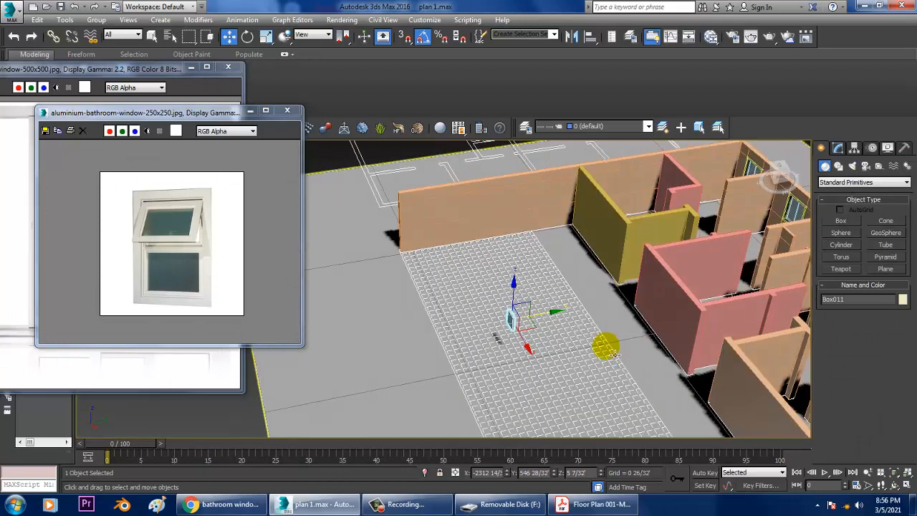
{"action": "left_click_drag", "start_coordinate": [542, 316], "coordinate": [818, 288]}
{"action": "key", "text": "z"}
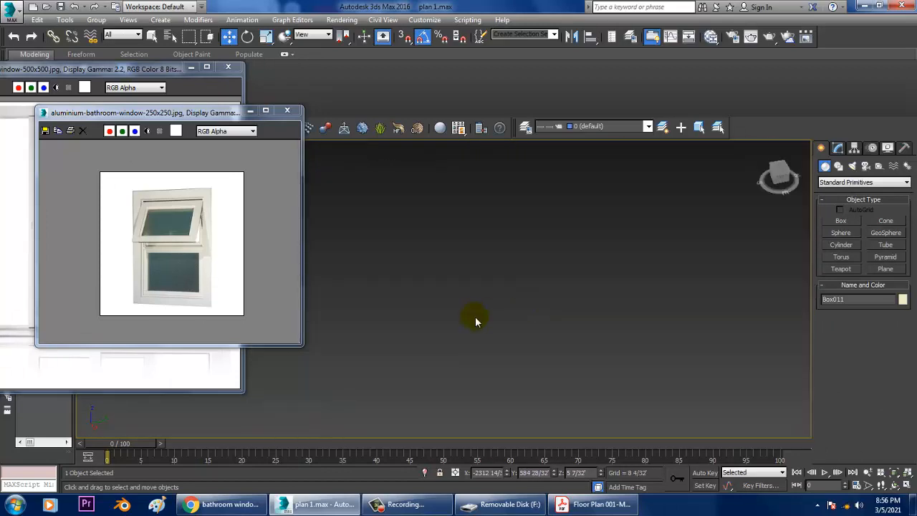
Move the box further along Y until it sits inside the lower half of the bathroom window frame.
{"action": "scroll", "coordinate": [444, 295], "scroll_direction": "down", "scroll_amount": 3}
{"action": "scroll", "coordinate": [511, 305], "scroll_direction": "down", "scroll_amount": 6}
{"action": "middle_click_drag", "start_coordinate": [445, 294], "coordinate": [541, 304]}
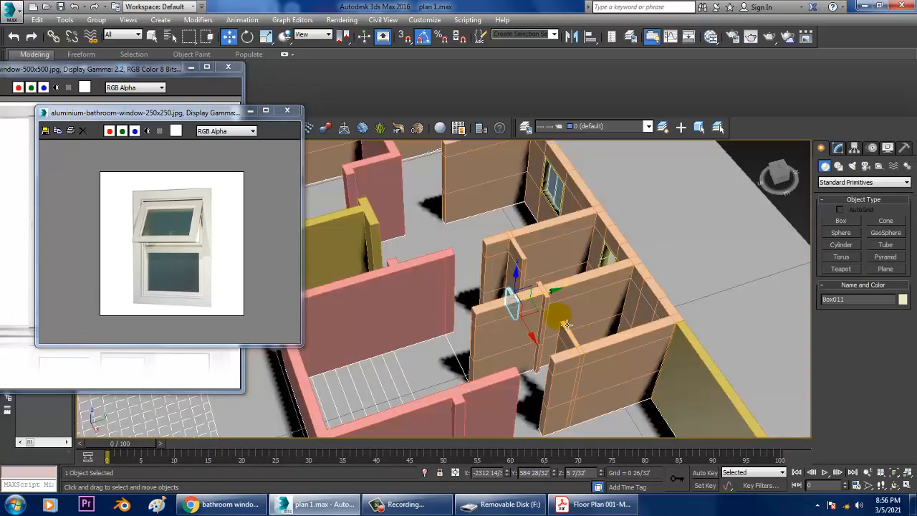
{"action": "left_click_drag", "start_coordinate": [551, 293], "coordinate": [650, 277]}
{"action": "key", "text": "z"}
{"action": "middle_click_drag", "start_coordinate": [655, 300], "coordinate": [502, 318], "text": "alt"}
{"action": "scroll", "coordinate": [506, 287], "scroll_direction": "down", "scroll_amount": 5}
{"action": "mouse_move", "coordinate": [512, 315]}
{"action": "left_mouse_down"}
{"action": "mouse_move", "coordinate": [526, 320]}
{"action": "mouse_move", "coordinate": [519, 316]}
{"action": "left_mouse_up"}
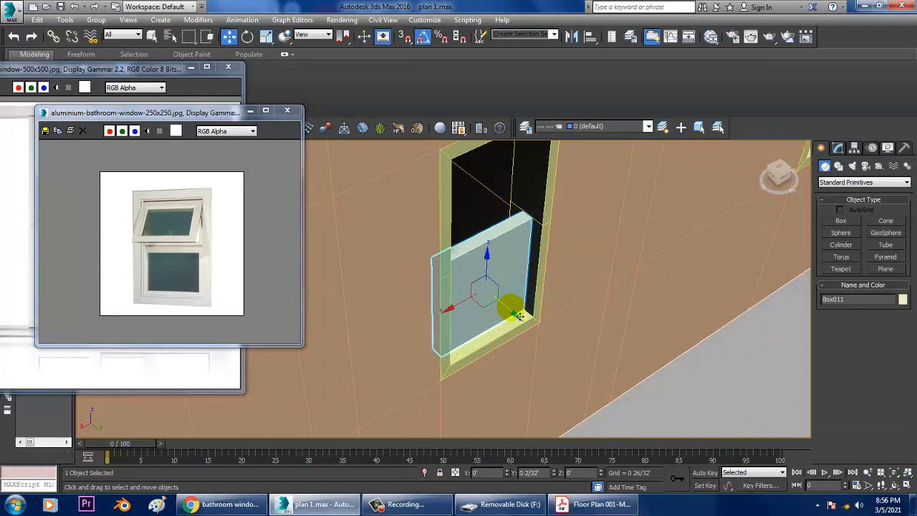
{"action": "middle_click_drag", "start_coordinate": [519, 309], "coordinate": [547, 272], "text": "alt"}
{"action": "key", "text": "z"}
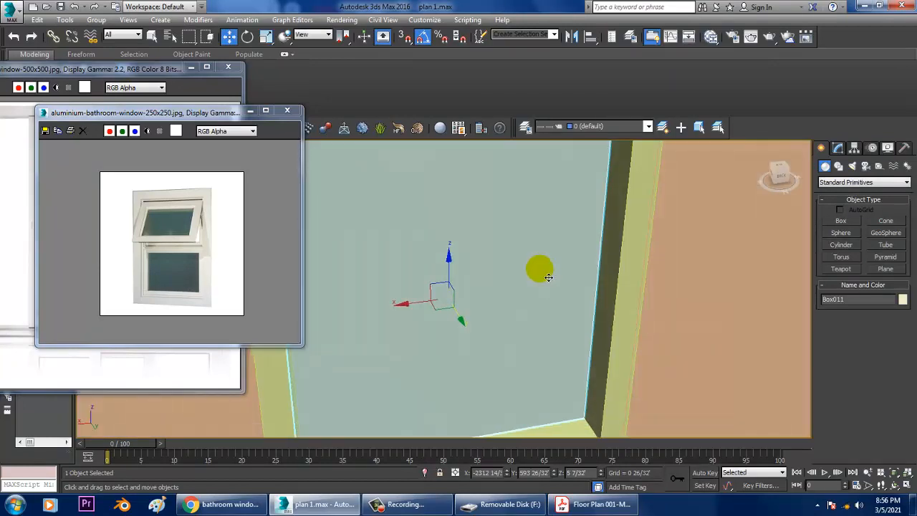
{"action": "scroll", "coordinate": [547, 272], "scroll_direction": "down", "scroll_amount": 5}
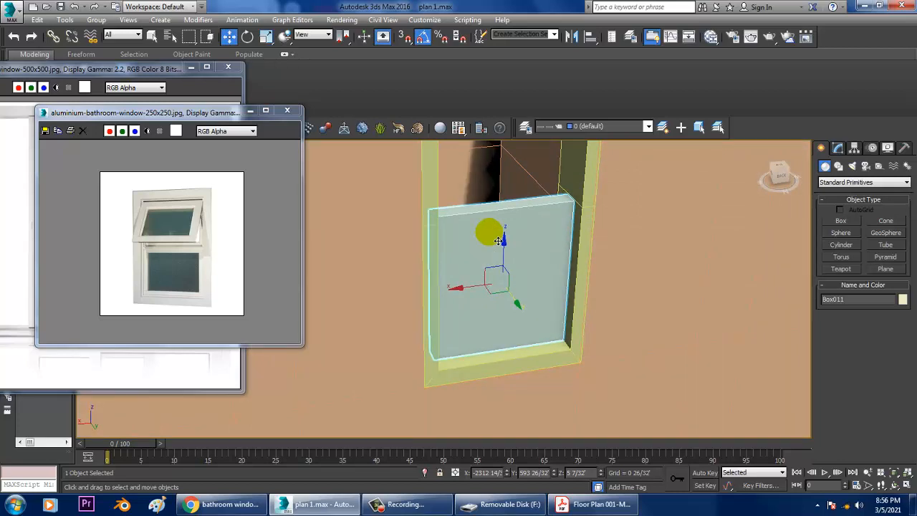
Convert the lower sash box to an Editable Poly.
{"action": "right_click", "coordinate": [491, 237]}
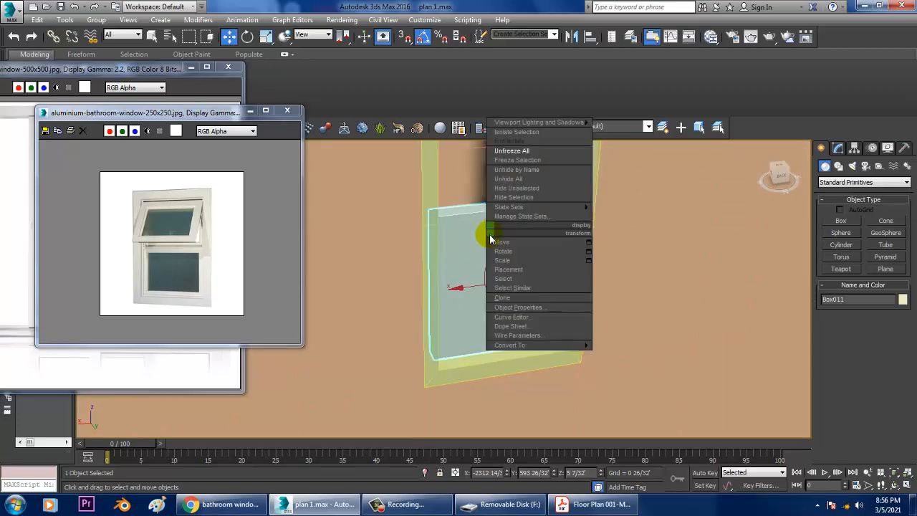
{"action": "mouse_move", "coordinate": [543, 345]}
{"action": "left_click", "coordinate": [649, 353]}
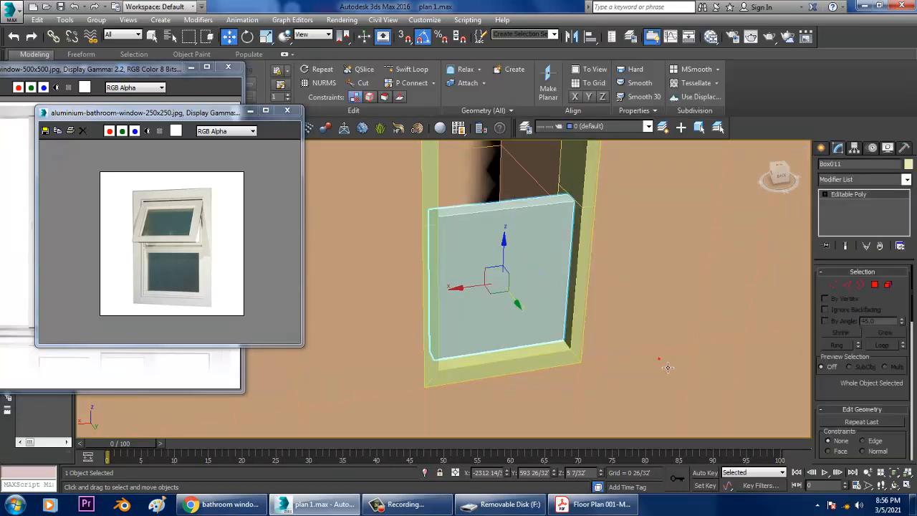
Select the sash box's front and back polygons and inset them by 0 2/32'.
{"action": "key", "text": "4"}
{"action": "left_click", "coordinate": [455, 295]}
{"action": "middle_click_drag", "start_coordinate": [459, 293], "coordinate": [677, 278], "text": "alt"}
{"action": "middle_click_drag", "start_coordinate": [533, 262], "coordinate": [546, 277], "text": "alt"}
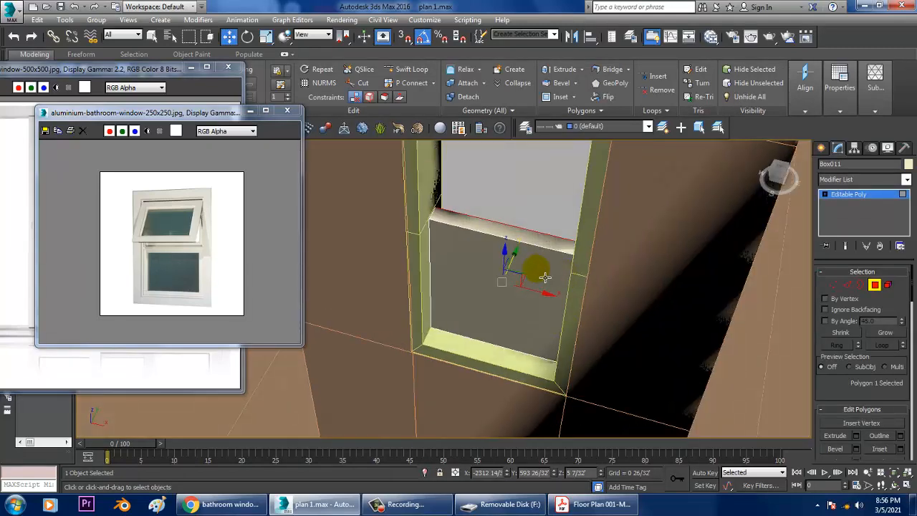
{"action": "left_click", "coordinate": [546, 277], "text": "ctrl"}
{"action": "middle_click_drag", "start_coordinate": [604, 289], "coordinate": [732, 318], "text": "alt"}
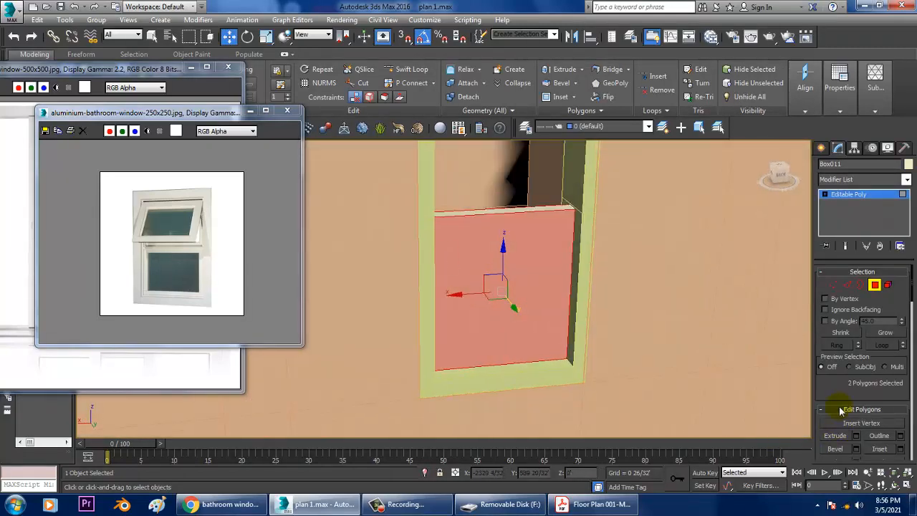
{"action": "scroll", "coordinate": [895, 406], "scroll_direction": "down", "scroll_amount": 3}
{"action": "left_click", "coordinate": [901, 399]}
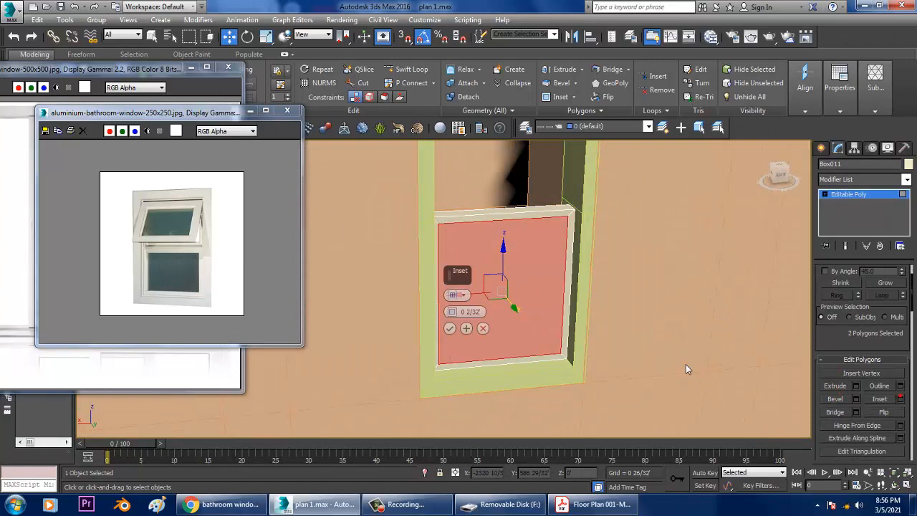
{"action": "left_click", "coordinate": [453, 331]}
Bevel the inset front and back polygons inward with height -0 2/32' and outline -0 3/32', and return to object level.
{"action": "left_click", "coordinate": [857, 398]}
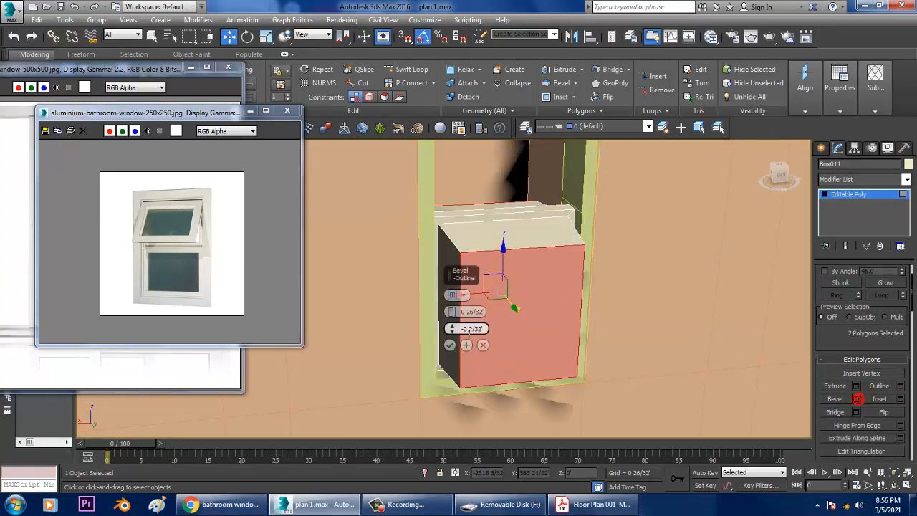
{"action": "left_click_drag", "start_coordinate": [463, 346], "coordinate": [453, 320]}
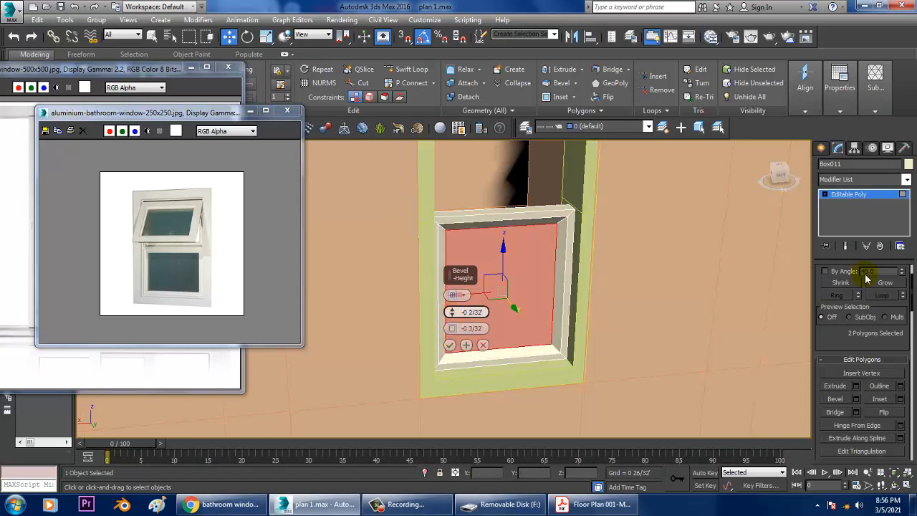
{"action": "left_click", "coordinate": [850, 195]}
{"action": "middle_click_drag", "start_coordinate": [698, 293], "coordinate": [682, 297], "text": "alt"}
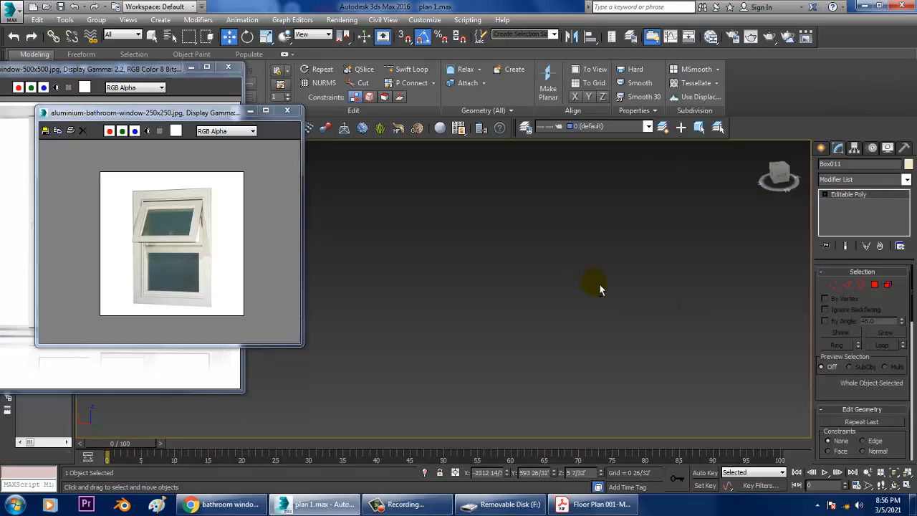
{"action": "key", "text": "z"}
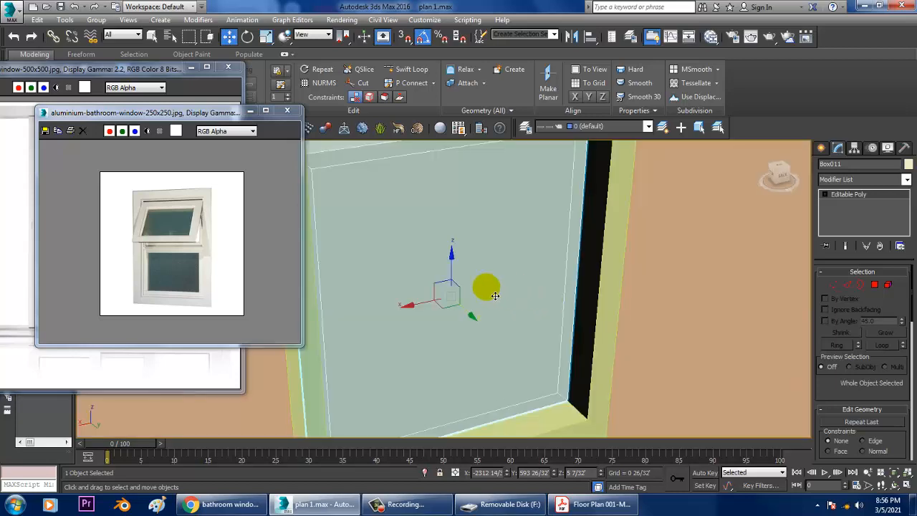
{"action": "left_click", "coordinate": [875, 285]}
{"action": "left_click", "coordinate": [856, 450]}
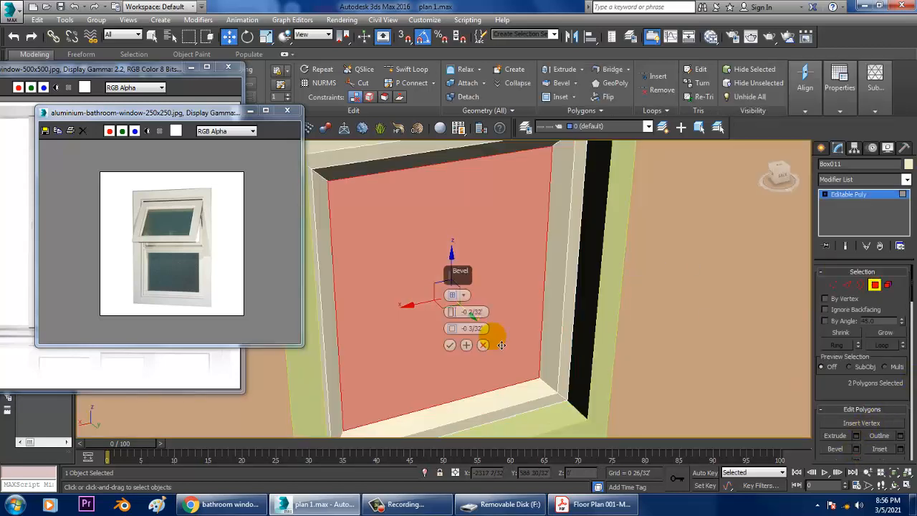
{"action": "left_click", "coordinate": [447, 344]}
{"action": "left_click", "coordinate": [853, 197]}
Copy the lower sash straight up in the front view so a single Copy fills the upper half of the bathroom window frame.
{"action": "scroll", "coordinate": [672, 210], "scroll_direction": "down", "scroll_amount": 4}
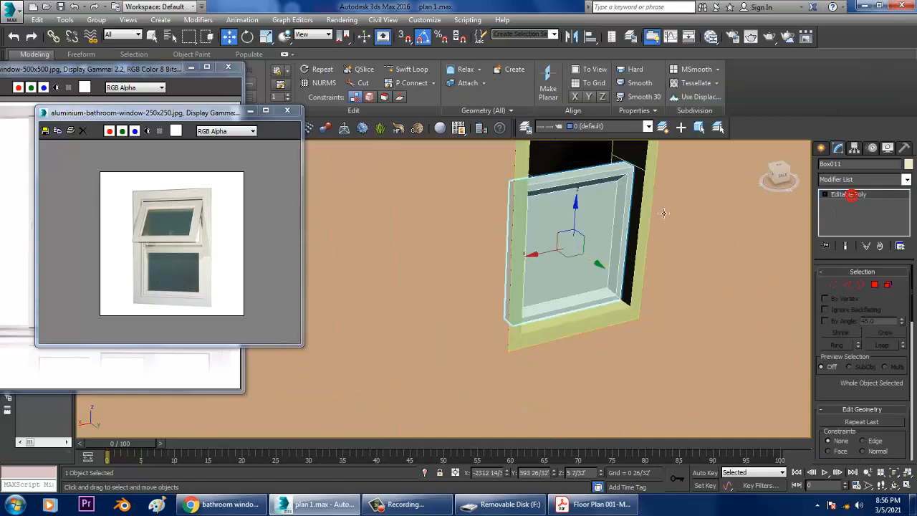
{"action": "middle_click_drag", "start_coordinate": [668, 212], "coordinate": [634, 251], "text": "alt"}
{"action": "scroll", "coordinate": [652, 242], "scroll_direction": "down", "scroll_amount": 2}
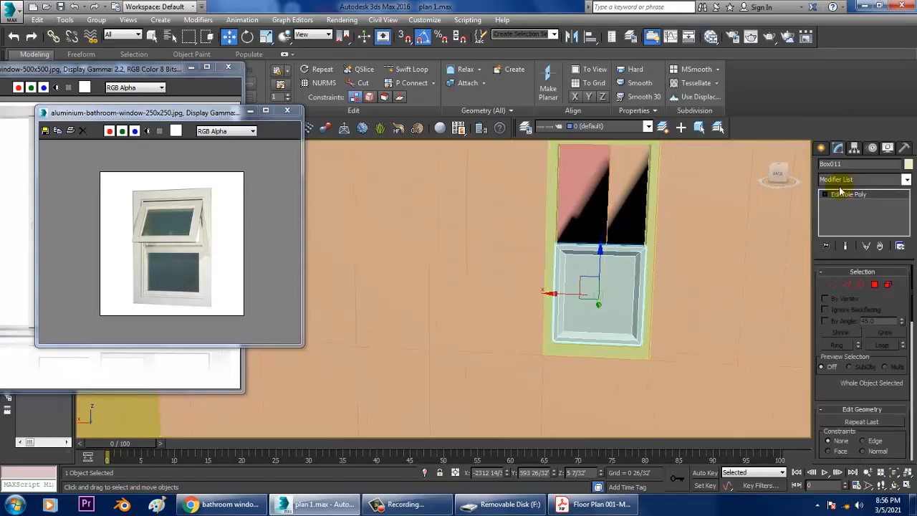
{"action": "left_click", "coordinate": [852, 194]}
{"action": "key", "text": "alt+w"}
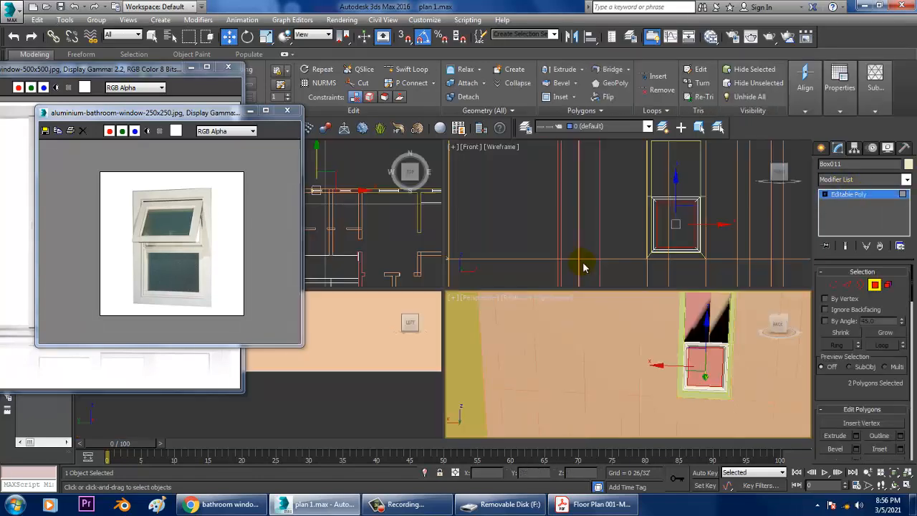
{"action": "left_click", "coordinate": [845, 195]}
{"action": "key", "text": "alt+w"}
{"action": "scroll", "coordinate": [594, 229], "scroll_direction": "up", "scroll_amount": 4}
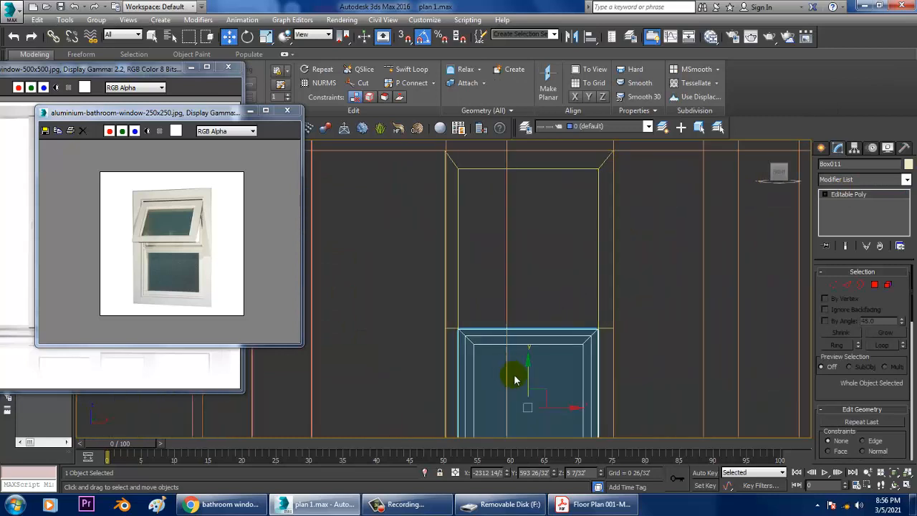
{"action": "mouse_move", "coordinate": [515, 380]}
{"action": "left_mouse_down"}
{"action": "mouse_move", "coordinate": [534, 216]}
{"action": "mouse_move", "coordinate": [543, 226]}
{"action": "mouse_move", "coordinate": [534, 222]}
{"action": "left_mouse_up"}
{"action": "left_click", "coordinate": [466, 306]}
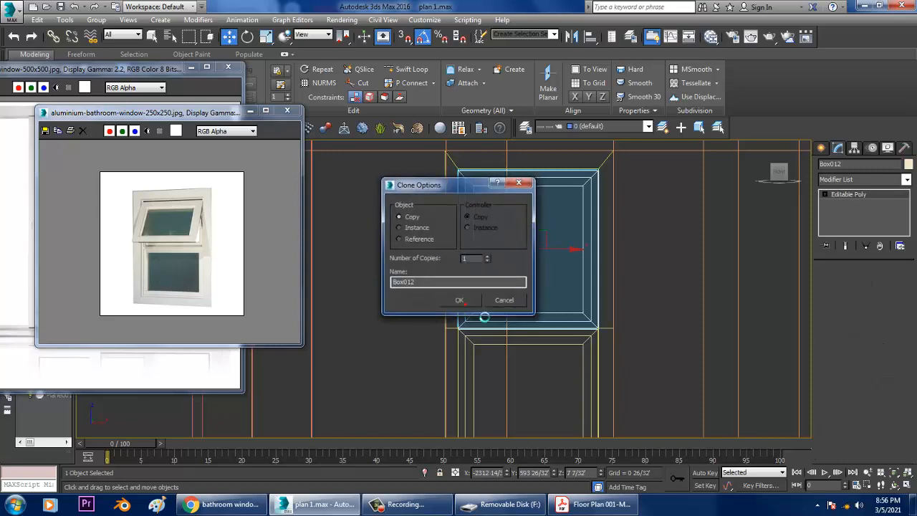
Move only the upper sash's pivot point up to the sash's top edge.
{"action": "key", "text": "alt+w"}
{"action": "middle_click", "coordinate": [655, 348]}
{"action": "key", "text": "alt+w"}
{"action": "key", "text": "z"}
{"action": "mouse_move", "coordinate": [614, 315]}
{"action": "middle_mouse_down", "text": "alt"}
{"action": "mouse_move", "coordinate": [638, 277]}
{"action": "mouse_move", "coordinate": [625, 265]}
{"action": "mouse_move", "coordinate": [502, 260]}
{"action": "mouse_move", "coordinate": [592, 288]}
{"action": "mouse_move", "coordinate": [667, 295]}
{"action": "mouse_move", "coordinate": [549, 287]}
{"action": "mouse_move", "coordinate": [594, 280]}
{"action": "mouse_move", "coordinate": [556, 281]}
{"action": "middle_mouse_up", "text": "alt"}
{"action": "key", "text": "e"}
{"action": "key", "text": "alt+w"}
{"action": "middle_click_drag", "start_coordinate": [717, 222], "coordinate": [680, 220]}
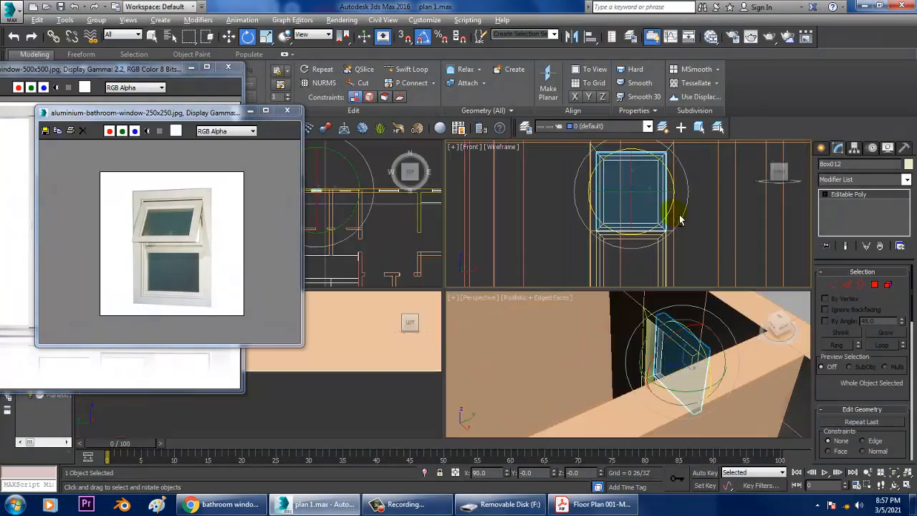
{"action": "key", "text": "alt+w"}
{"action": "middle_click_drag", "start_coordinate": [634, 193], "coordinate": [680, 225]}
{"action": "key", "text": "w"}
{"action": "middle_click_drag", "start_coordinate": [598, 241], "coordinate": [621, 255]}
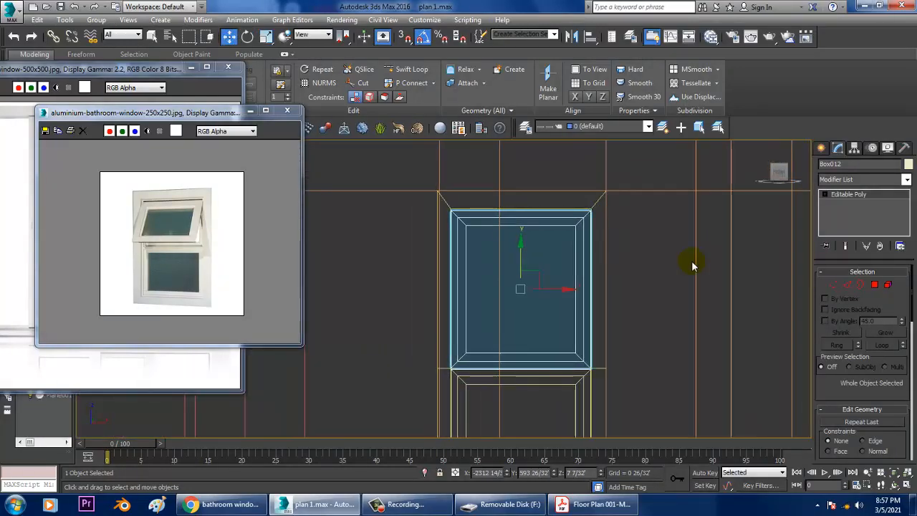
{"action": "left_click", "coordinate": [855, 148]}
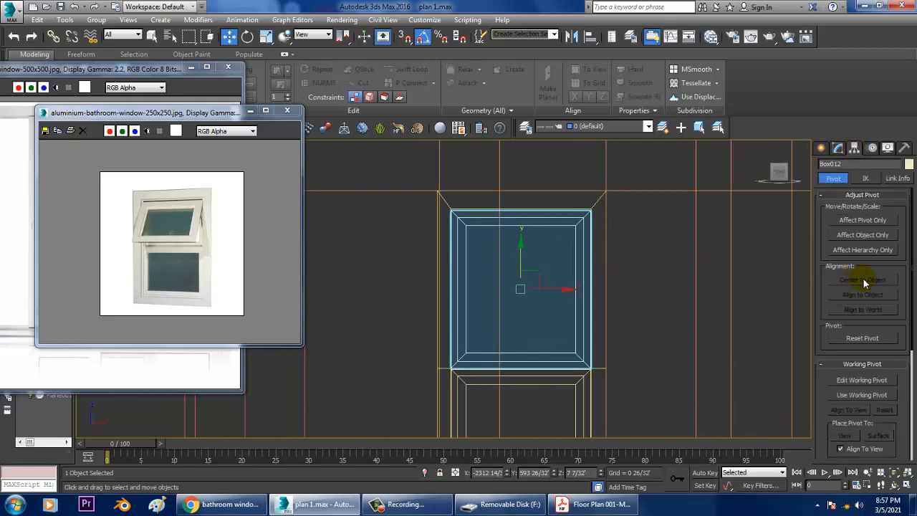
{"action": "left_click", "coordinate": [874, 220]}
{"action": "scroll", "coordinate": [545, 282], "scroll_direction": "up", "scroll_amount": 2}
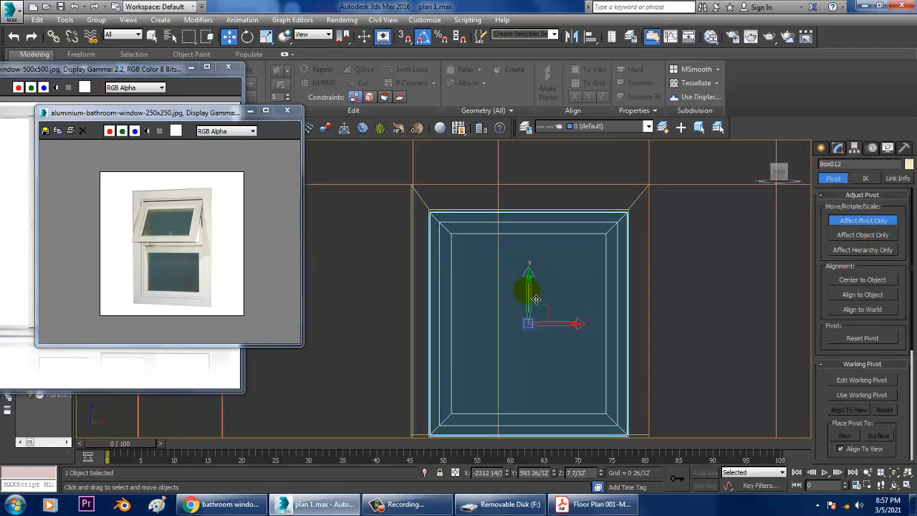
{"action": "left_click", "coordinate": [876, 221]}
Rotate the upper sash 30 degrees about its top edge so its lower end tilts outward from the frame.
{"action": "key", "text": "e"}
{"action": "key", "text": "alt+w"}
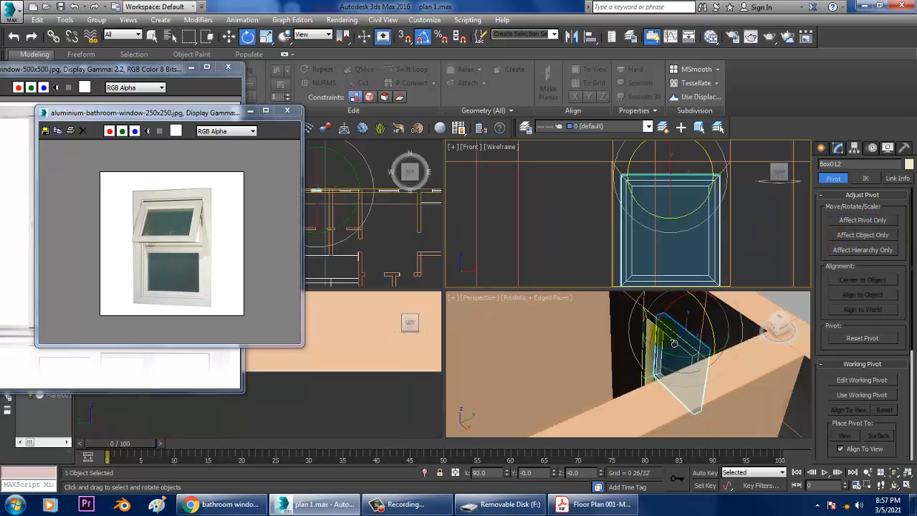
{"action": "middle_click", "coordinate": [665, 334]}
{"action": "key", "text": "alt+w"}
{"action": "middle_click_drag", "start_coordinate": [666, 327], "coordinate": [566, 300], "text": "alt"}
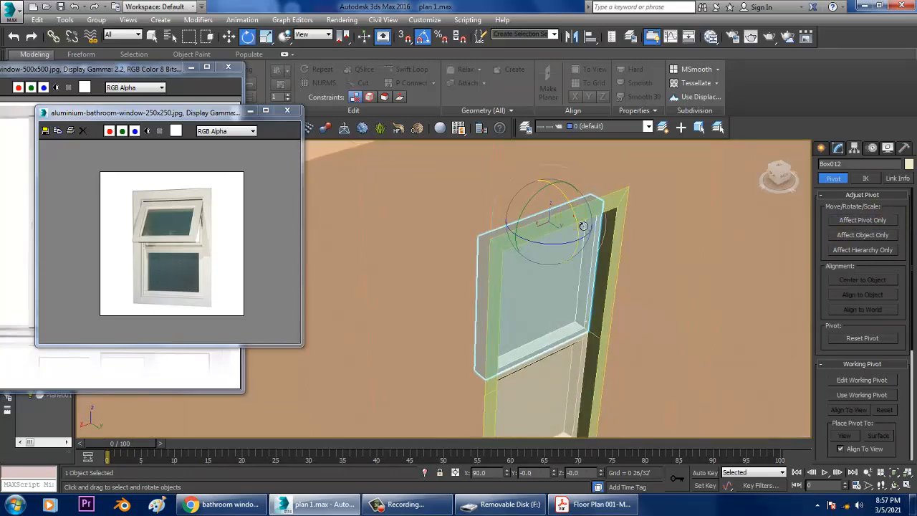
{"action": "left_click_drag", "start_coordinate": [584, 226], "coordinate": [571, 213]}
{"action": "middle_click_drag", "start_coordinate": [598, 284], "coordinate": [573, 339], "text": "alt"}
Draw a flat rectangle spline about 0 21/32' wide and 0 4/32' long beside the window frame in the wireframe left view.
{"action": "key", "text": "alt+w"}
{"action": "right_click", "coordinate": [365, 404]}
{"action": "key", "text": "alt+w"}
{"action": "key", "text": "z"}
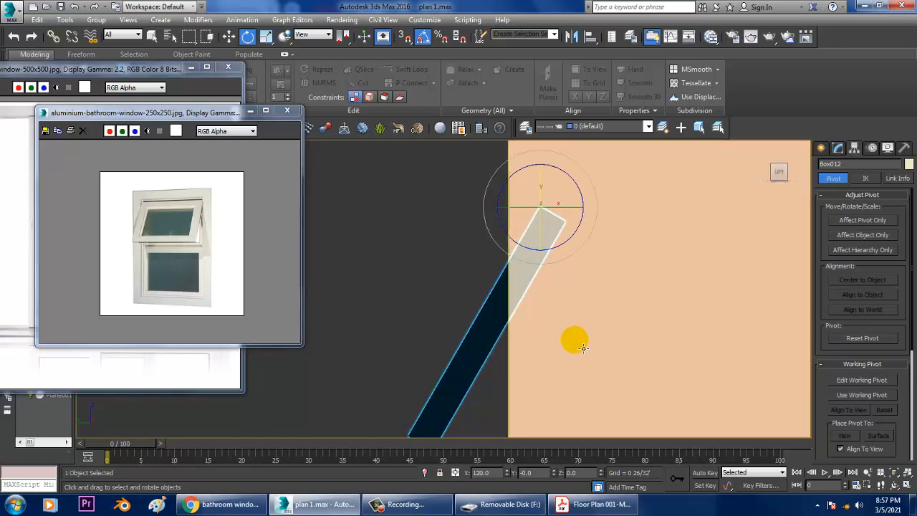
{"action": "key", "text": "F3"}
{"action": "middle_click_drag", "start_coordinate": [615, 313], "coordinate": [574, 304]}
{"action": "key", "text": "w"}
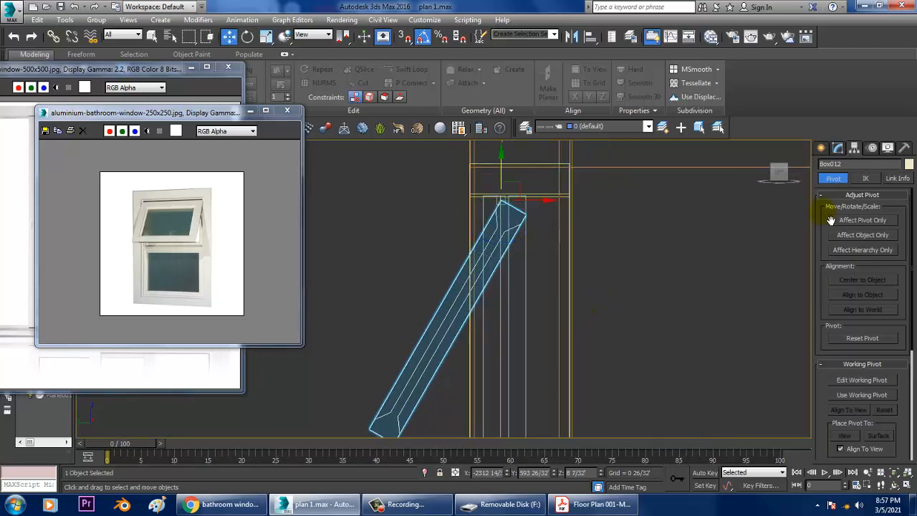
{"action": "left_click", "coordinate": [824, 146]}
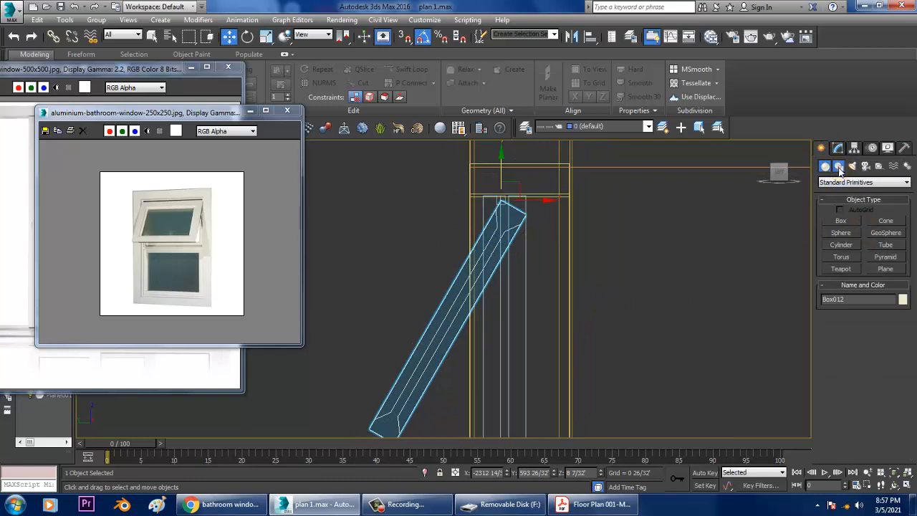
{"action": "left_click", "coordinate": [838, 166]}
{"action": "left_click", "coordinate": [886, 230]}
{"action": "middle_click_drag", "start_coordinate": [651, 292], "coordinate": [527, 320]}
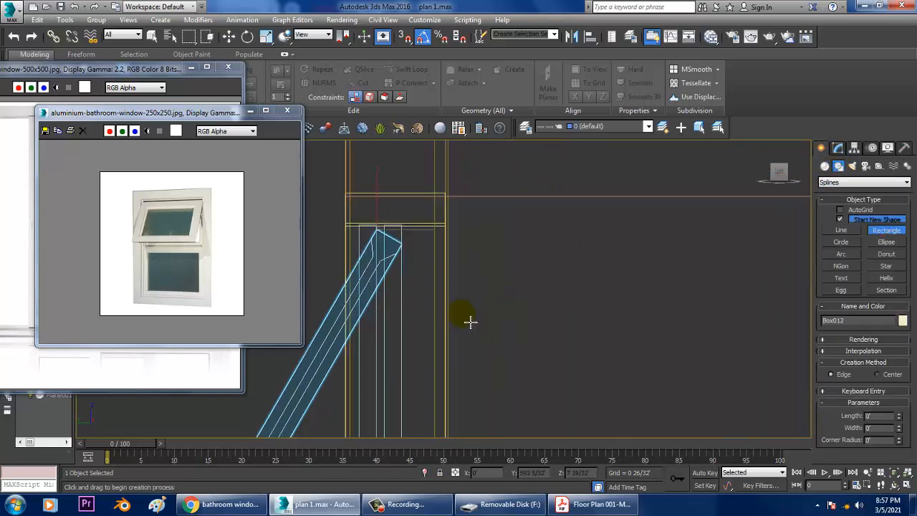
{"action": "left_click_drag", "start_coordinate": [470, 322], "coordinate": [530, 349]}
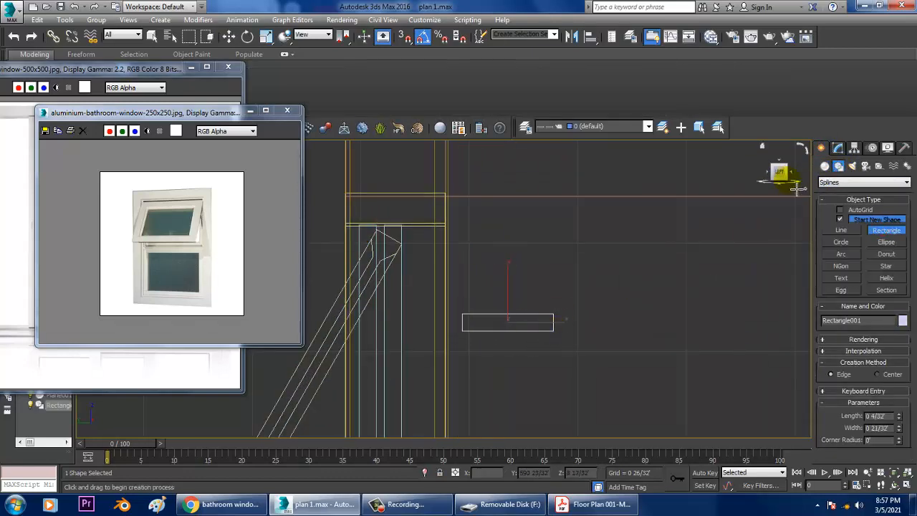
{"action": "key", "text": "w"}
Convert the rectangle to an Editable Spline.
{"action": "left_click", "coordinate": [839, 147]}
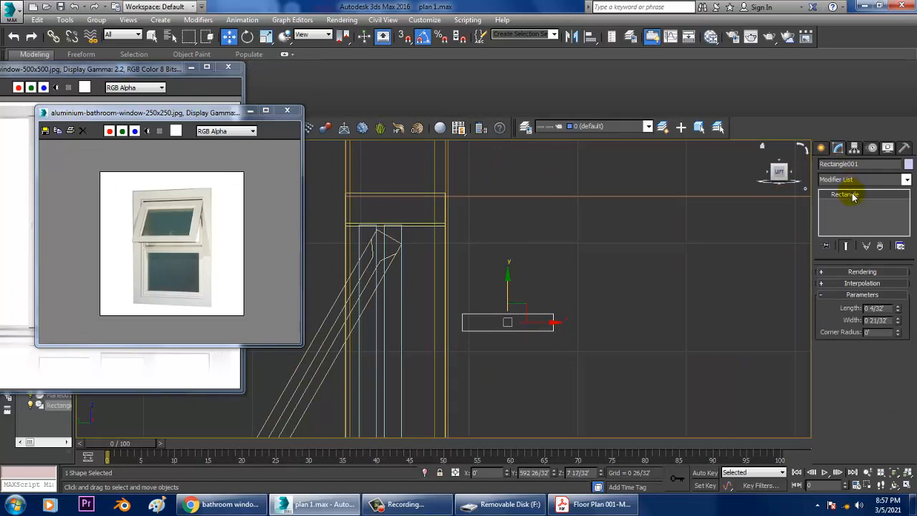
{"action": "right_click", "coordinate": [853, 196]}
{"action": "left_click", "coordinate": [876, 268]}
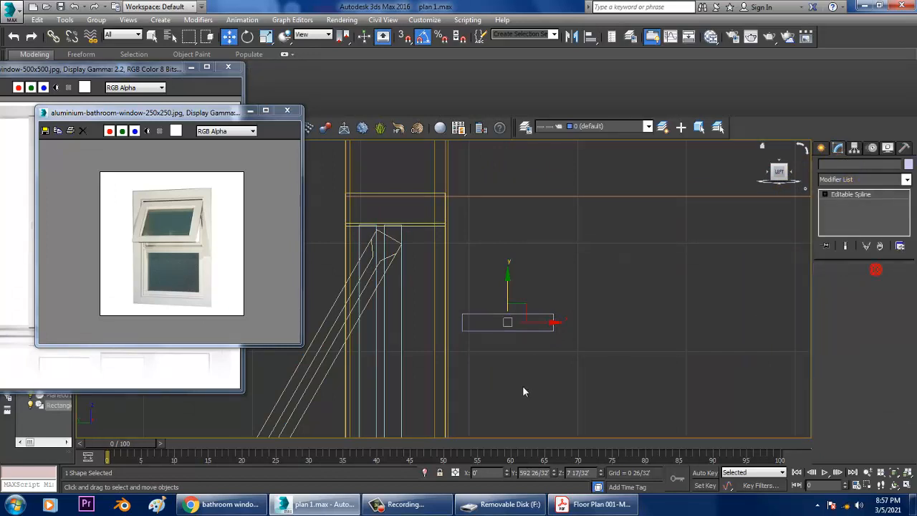
Fillet all four corner vertices of the spline until both ends are fully rounded, and return to object level.
{"action": "left_click_drag", "start_coordinate": [605, 373], "coordinate": [608, 370]}
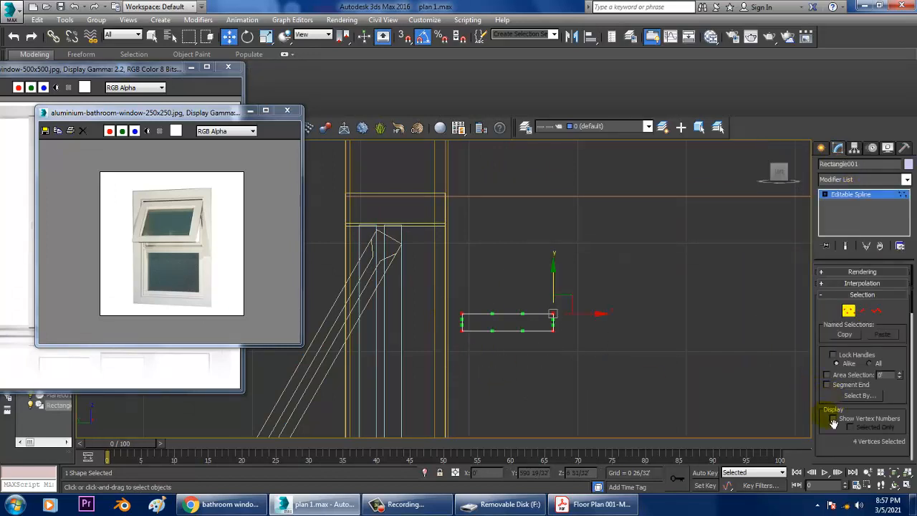
{"action": "scroll", "coordinate": [860, 373], "scroll_direction": "down", "scroll_amount": 8}
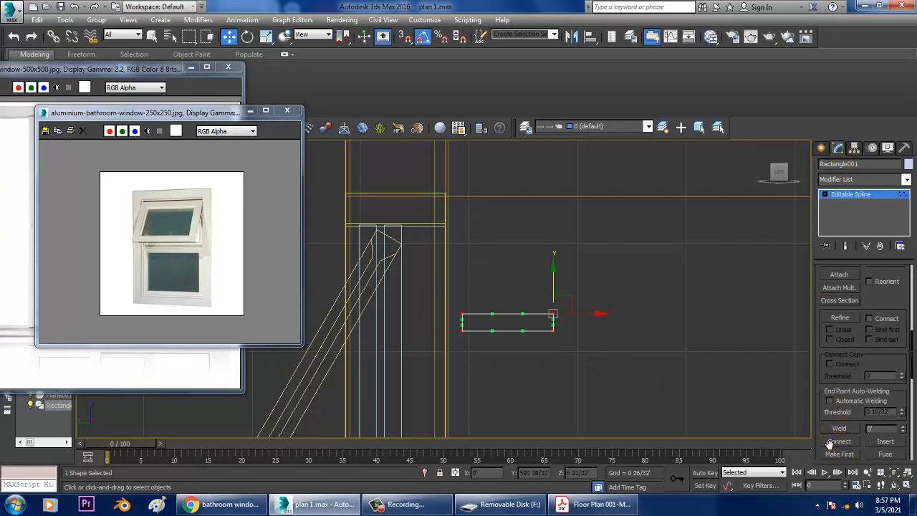
{"action": "scroll", "coordinate": [829, 444], "scroll_direction": "down", "scroll_amount": 3}
{"action": "left_click", "coordinate": [842, 377]}
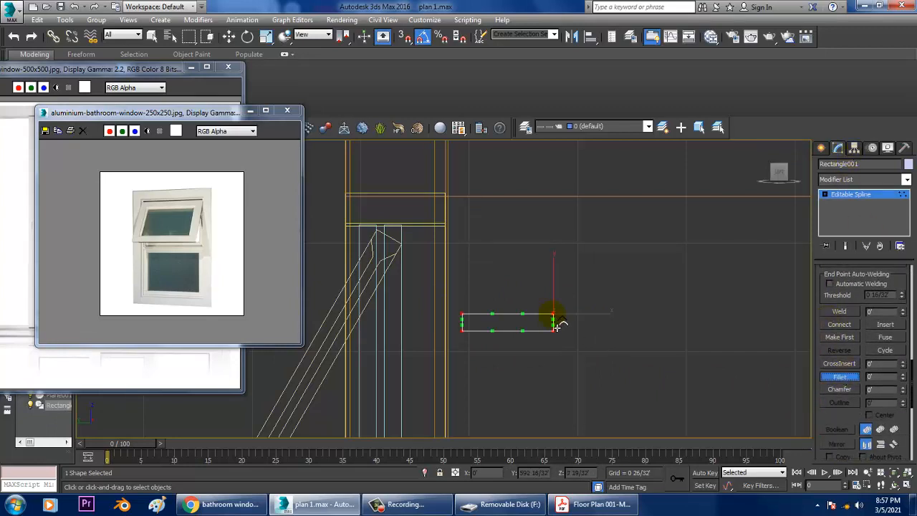
{"action": "right_click", "coordinate": [550, 293]}
{"action": "left_click", "coordinate": [861, 195]}
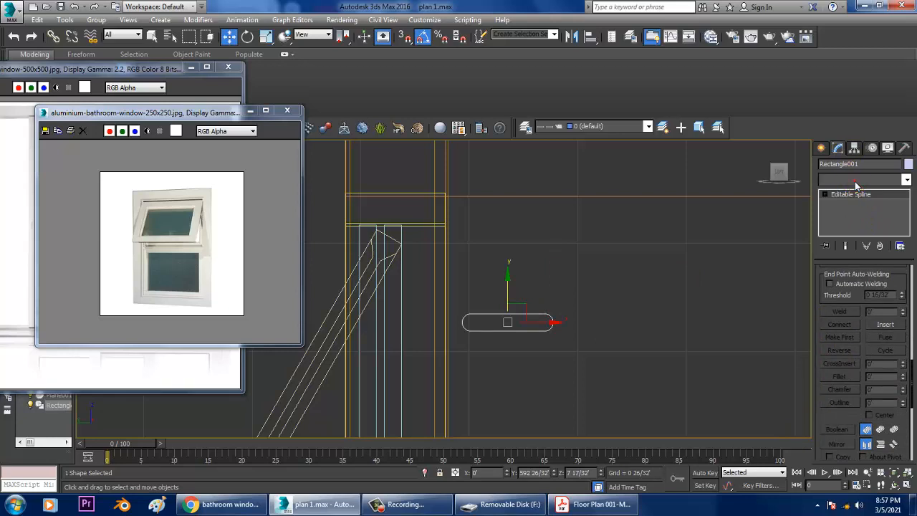
Apply an Extrude modifier to the rounded shape with an amount of 0.01.
{"action": "left_click", "coordinate": [855, 180]}
{"action": "type", "text": "ex"}
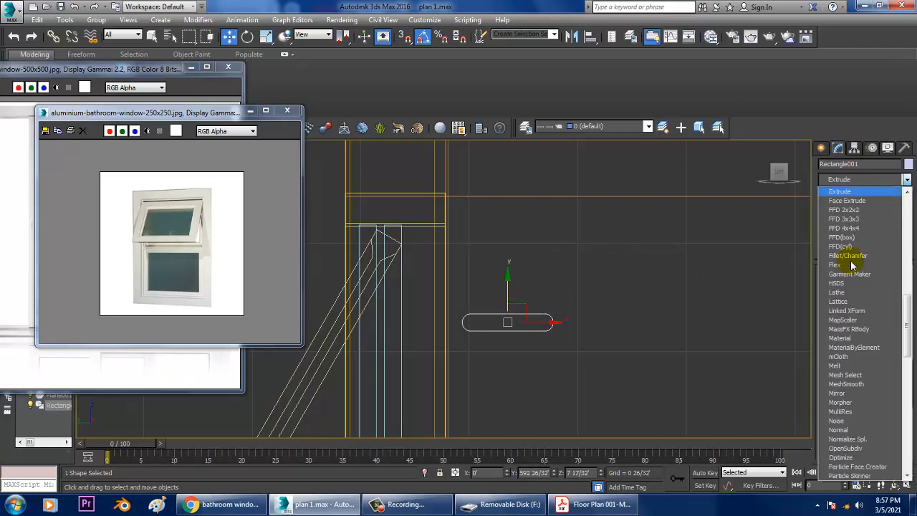
{"action": "key", "text": "Return"}
{"action": "key", "text": "alt+w"}
{"action": "key", "text": "alt+w"}
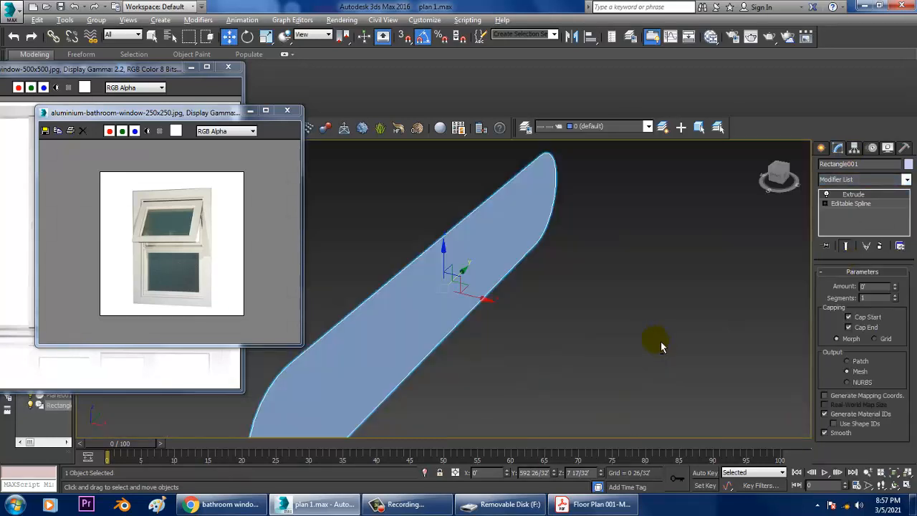
{"action": "left_click", "coordinate": [896, 284]}
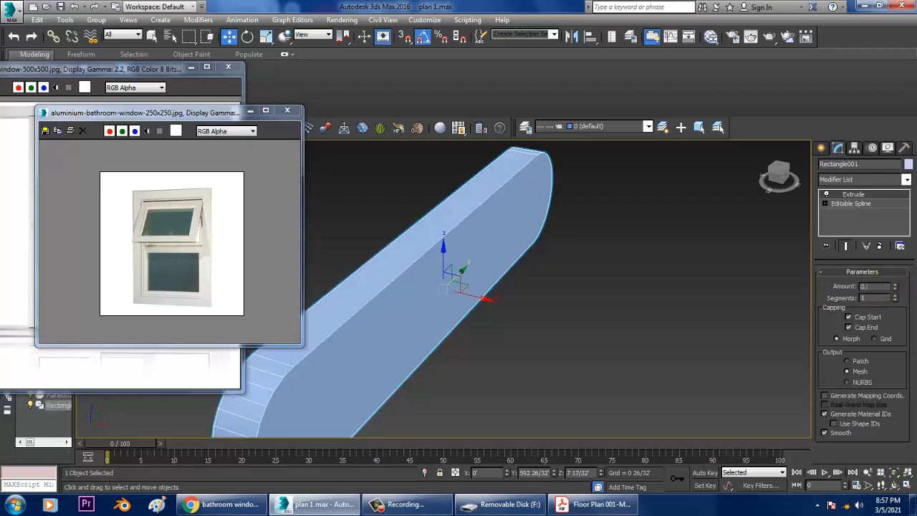
{"action": "type", "text": "0.01"}
{"action": "key", "text": "Return"}
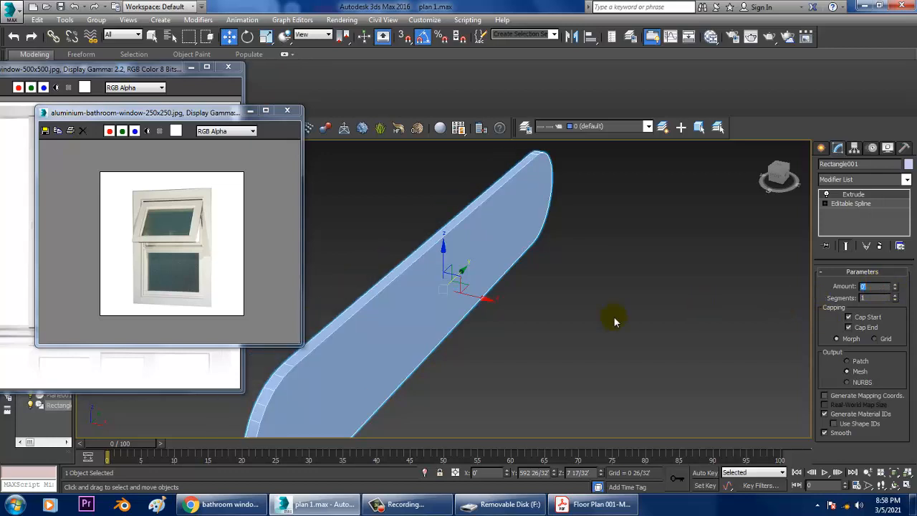
Set the extrusion amount to 0.1 and convert the rounded bar to an Editable Poly.
{"action": "scroll", "coordinate": [579, 328], "scroll_direction": "down", "scroll_amount": 10}
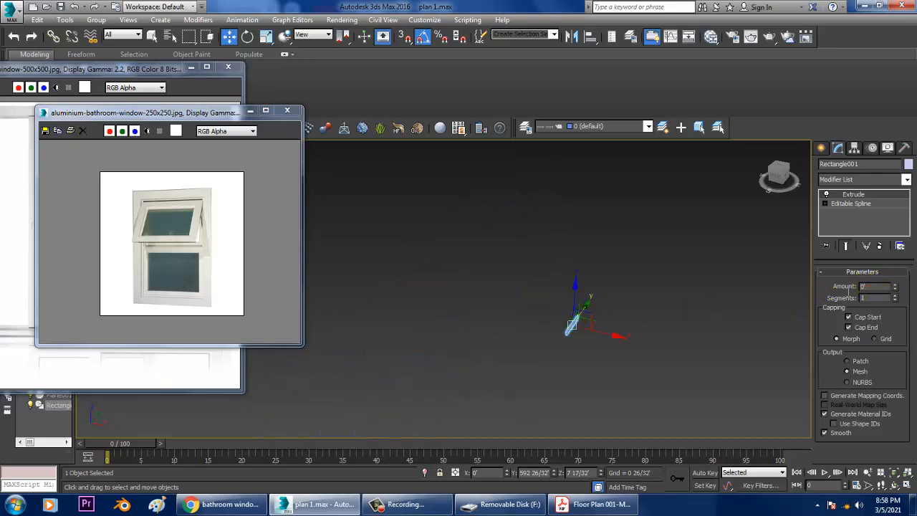
{"action": "left_click", "coordinate": [627, 286]}
{"action": "left_click", "coordinate": [572, 331]}
{"action": "type", "text": "z"}
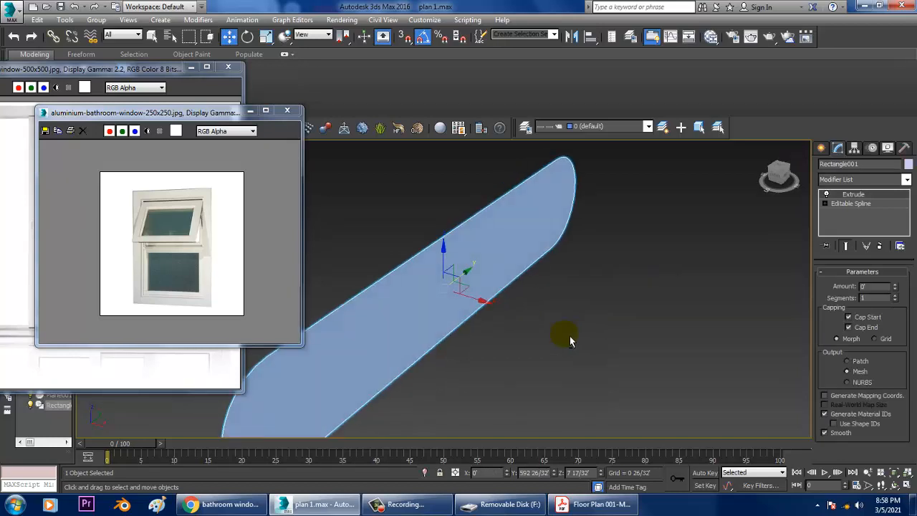
{"action": "type", "text": "0.1"}
{"action": "key", "text": "Return"}
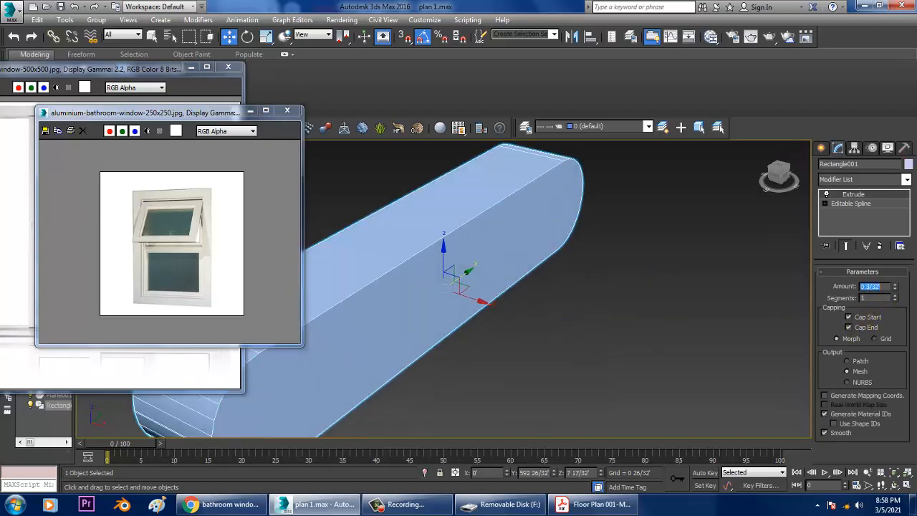
{"action": "right_click", "coordinate": [397, 234]}
{"action": "left_click", "coordinate": [552, 354]}
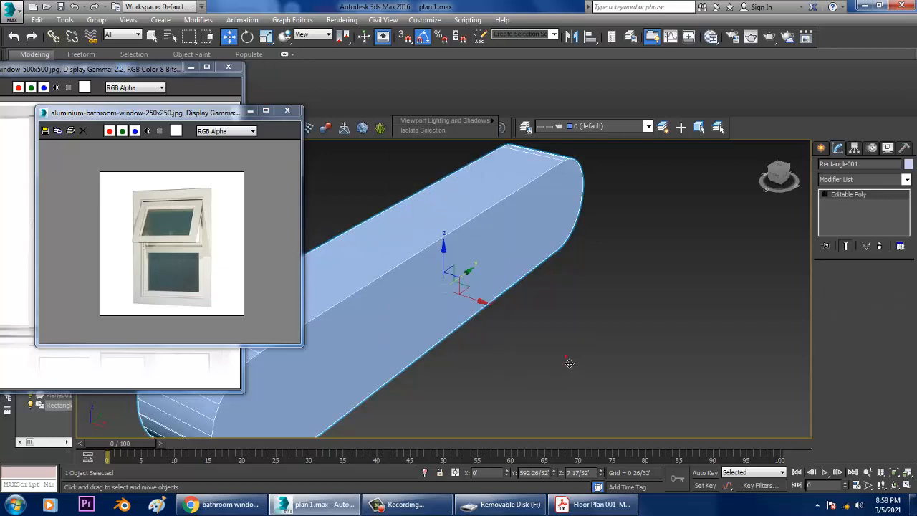
Scale the rounded bar thinner across its thickness and shift it along Y.
{"action": "scroll", "coordinate": [566, 358], "scroll_direction": "down", "scroll_amount": 5}
{"action": "key", "text": "r"}
{"action": "left_click_drag", "start_coordinate": [571, 318], "coordinate": [476, 308]}
{"action": "key", "text": "w"}
{"action": "middle_click_drag", "start_coordinate": [589, 303], "coordinate": [630, 341], "text": "alt"}
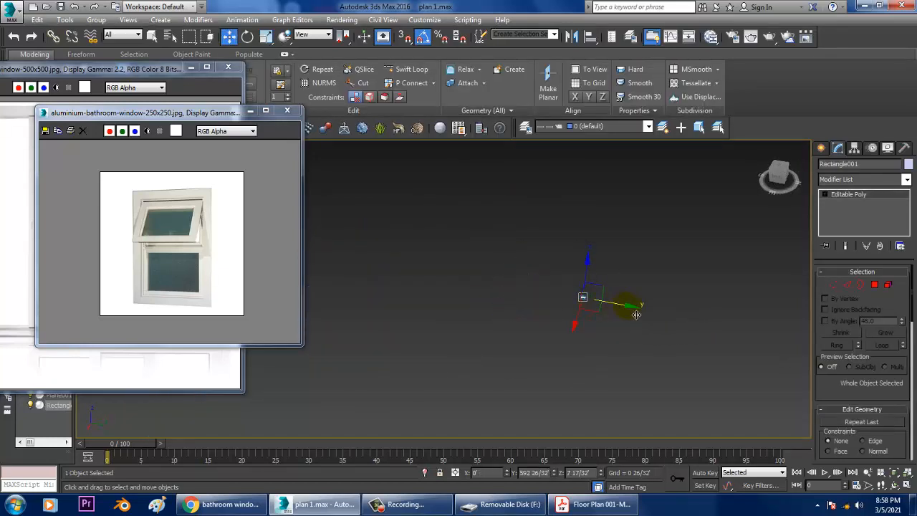
{"action": "key", "text": "z"}
{"action": "middle_click_drag", "start_coordinate": [676, 185], "coordinate": [655, 185]}
{"action": "key", "text": "alt+w"}
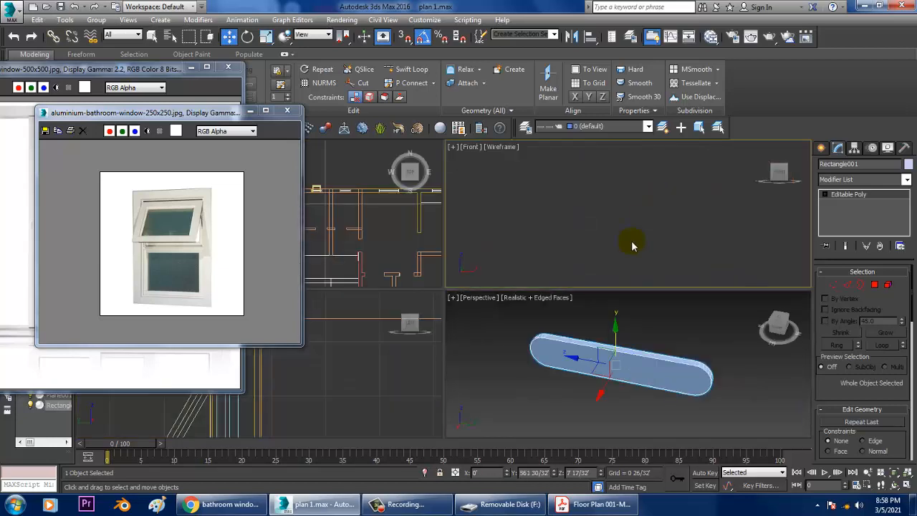
Move the rounded bar along X in the perspective view to bring it back to the building.
{"action": "right_click", "coordinate": [632, 237]}
{"action": "key", "text": "alt+w"}
{"action": "key", "text": "z"}
{"action": "scroll", "coordinate": [580, 263], "scroll_direction": "down", "scroll_amount": 10}
{"action": "key", "text": "alt+w"}
{"action": "middle_click_drag", "start_coordinate": [641, 316], "coordinate": [609, 326]}
{"action": "key", "text": "alt+w"}
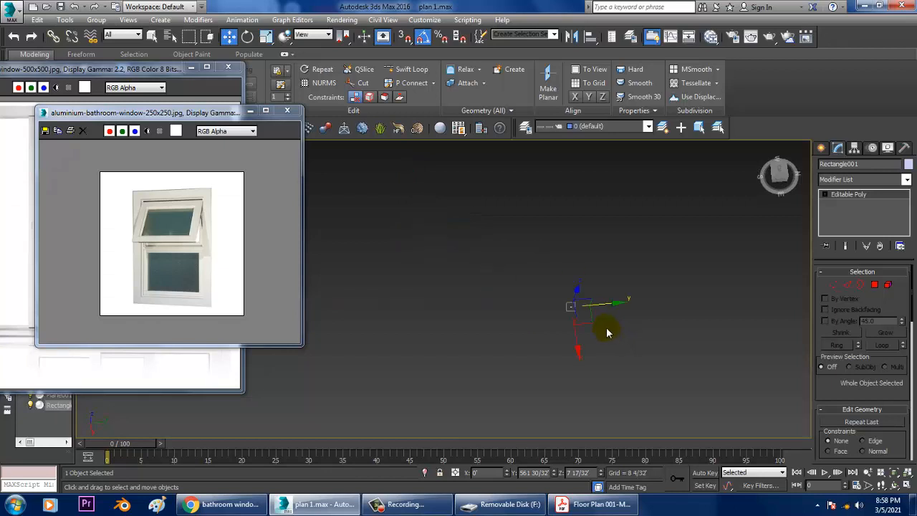
{"action": "middle_click_drag", "start_coordinate": [625, 337], "coordinate": [654, 343], "text": "alt"}
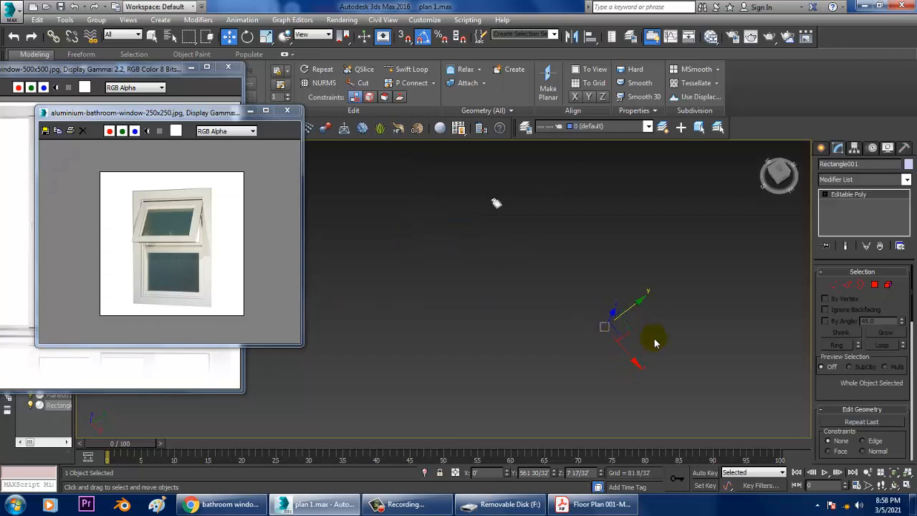
{"action": "left_click_drag", "start_coordinate": [643, 370], "coordinate": [540, 277]}
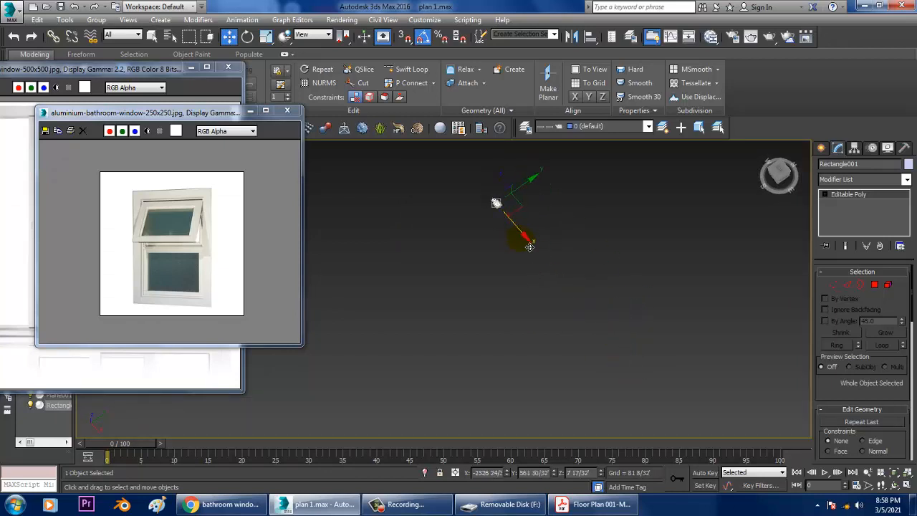
Move the rounded bar along Y in the perspective view toward the building's window wall.
{"action": "key", "text": "ctrl+a"}
{"action": "key", "text": "z"}
{"action": "middle_click_drag", "start_coordinate": [539, 254], "coordinate": [568, 290], "text": "alt"}
{"action": "scroll", "coordinate": [510, 293], "scroll_direction": "up", "scroll_amount": 6}
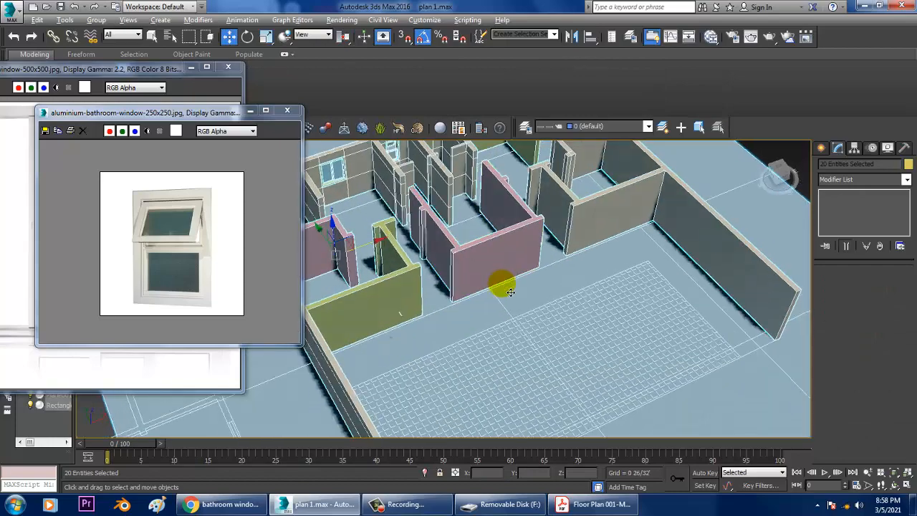
{"action": "scroll", "coordinate": [511, 292], "scroll_direction": "down", "scroll_amount": 5}
{"action": "scroll", "coordinate": [552, 375], "scroll_direction": "up", "scroll_amount": 8}
{"action": "left_click", "coordinate": [555, 370]}
{"action": "middle_click_drag", "start_coordinate": [555, 370], "coordinate": [648, 371], "text": "alt"}
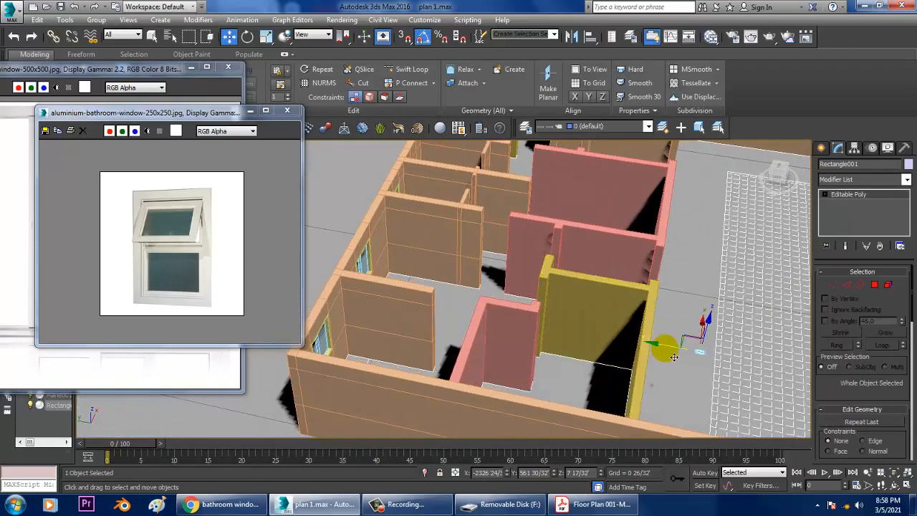
{"action": "key", "text": "alt+w"}
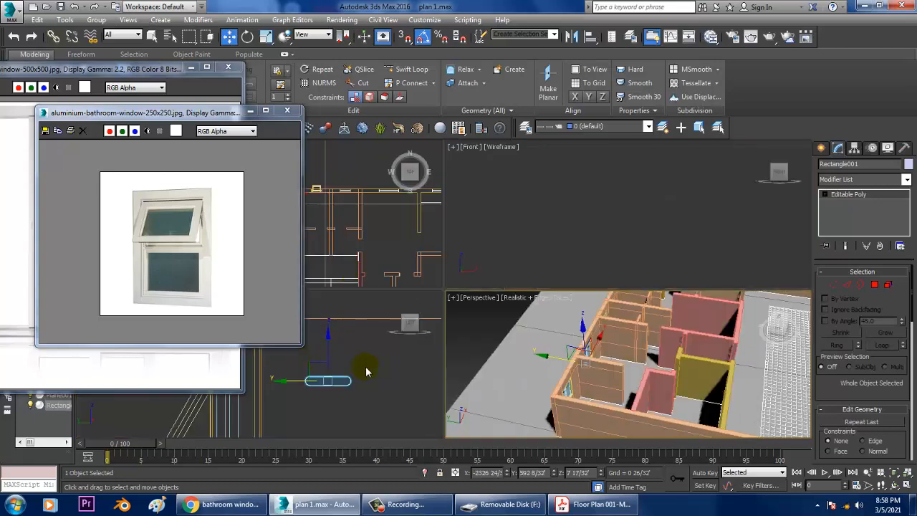
Move the rounded bar horizontally in the side view so it crosses the bathroom window's tilted upper sash.
{"action": "middle_click", "coordinate": [366, 371]}
{"action": "key", "text": "z"}
{"action": "key", "text": "alt+w"}
{"action": "middle_click_drag", "start_coordinate": [397, 346], "coordinate": [497, 346]}
{"action": "scroll", "coordinate": [499, 345], "scroll_direction": "down", "scroll_amount": 6}
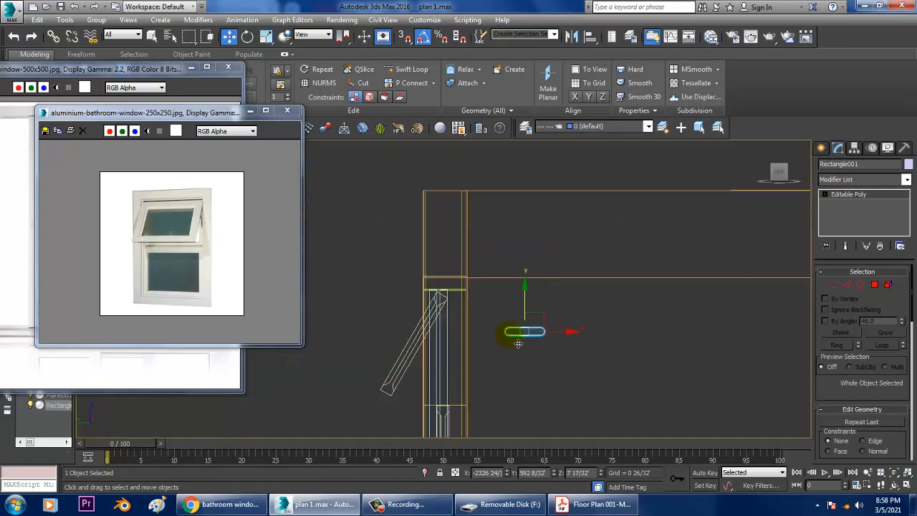
{"action": "scroll", "coordinate": [518, 344], "scroll_direction": "up", "scroll_amount": 2}
{"action": "left_click_drag", "start_coordinate": [589, 337], "coordinate": [468, 336]}
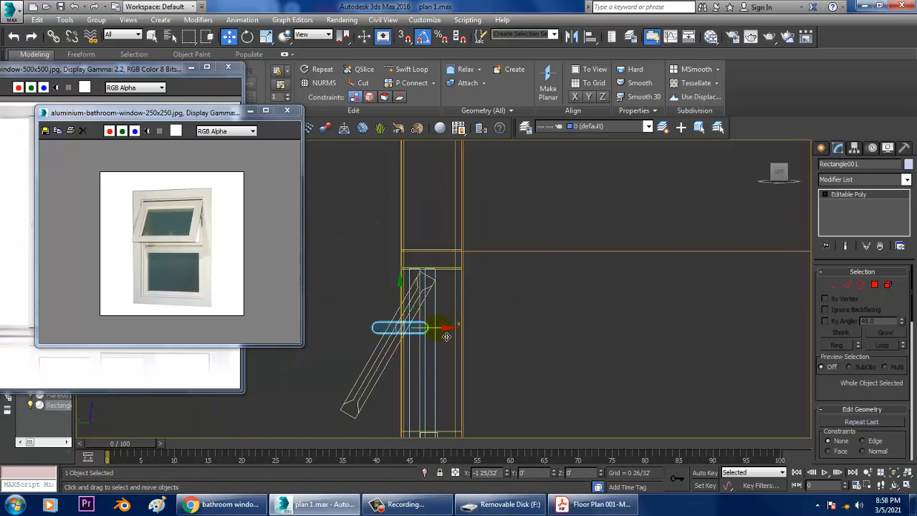
Scale the rounded bar uniformly down to about 53.5% and shift it to span the sash and frame, slightly higher up.
{"action": "scroll", "coordinate": [446, 336], "scroll_direction": "up", "scroll_amount": 3}
{"action": "middle_click_drag", "start_coordinate": [440, 338], "coordinate": [505, 336]}
{"action": "key", "text": "r"}
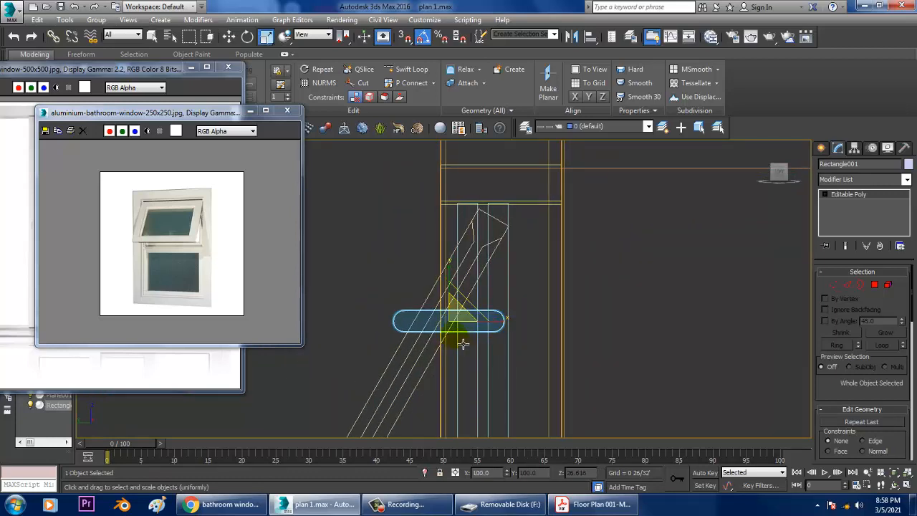
{"action": "key", "text": "w"}
{"action": "scroll", "coordinate": [487, 336], "scroll_direction": "up", "scroll_amount": 1}
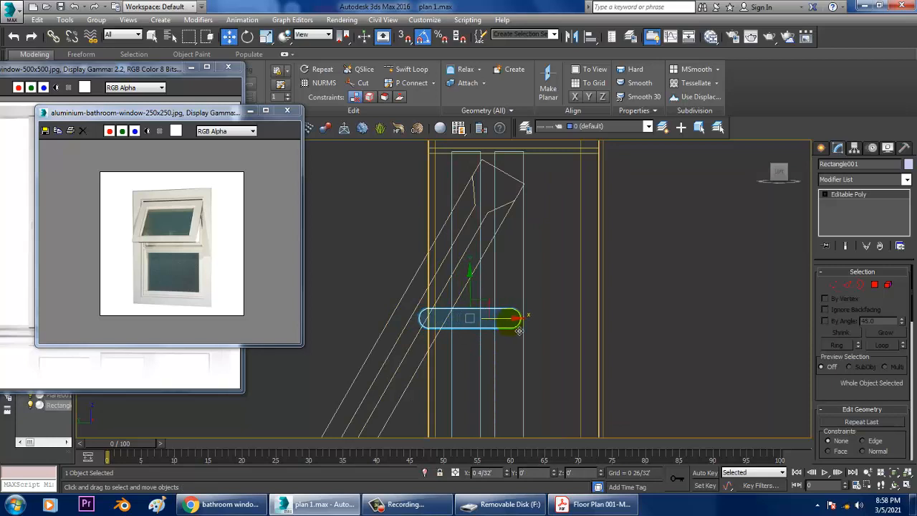
{"action": "key", "text": "r"}
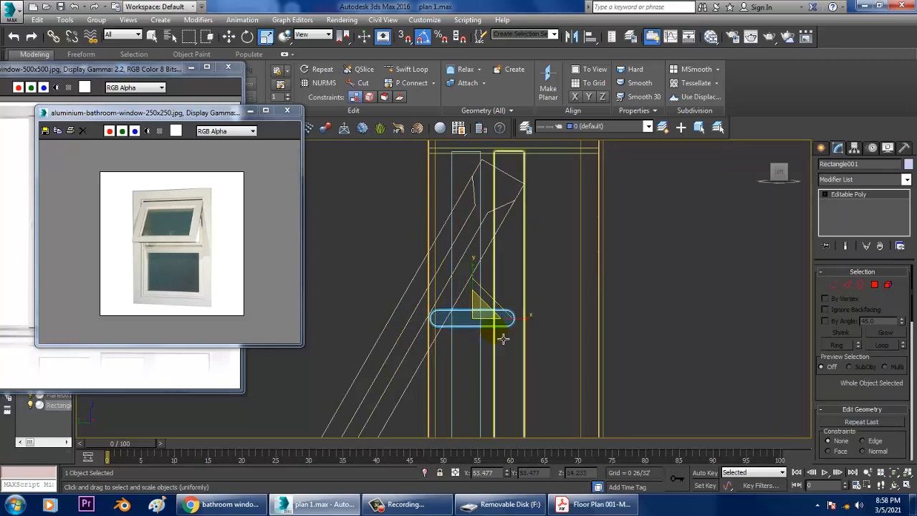
{"action": "scroll", "coordinate": [503, 339], "scroll_direction": "up", "scroll_amount": 3}
{"action": "key", "text": "w"}
{"action": "left_click", "coordinate": [501, 309]}
{"action": "left_click", "coordinate": [500, 310]}
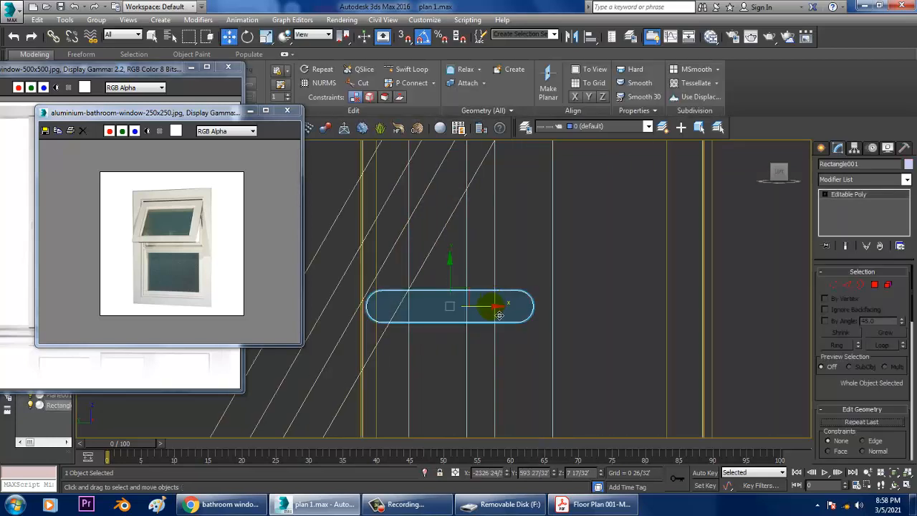
{"action": "left_click_drag", "start_coordinate": [468, 288], "coordinate": [468, 232]}
Move the rounded bar along X in the perspective view to the side of the bathroom window frame.
{"action": "key", "text": "alt+w"}
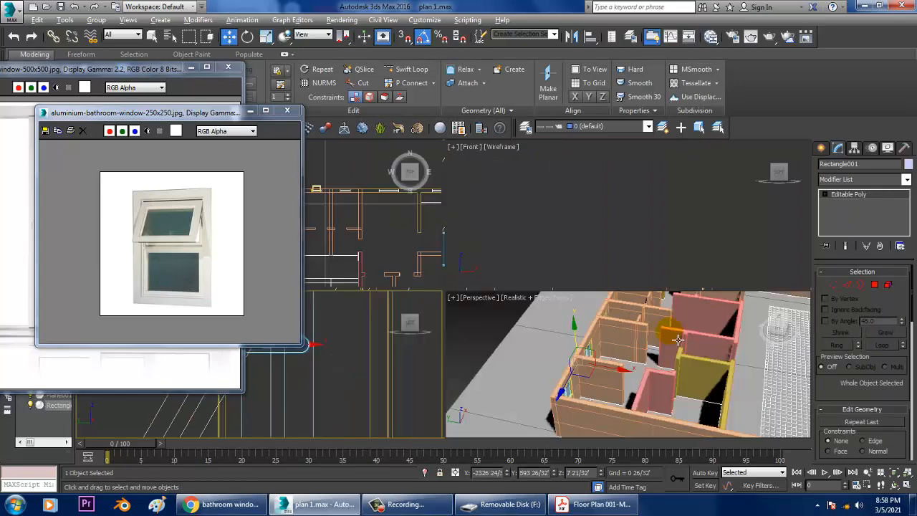
{"action": "right_click", "coordinate": [676, 337]}
{"action": "key", "text": "alt+w"}
{"action": "key", "text": "z"}
{"action": "scroll", "coordinate": [465, 327], "scroll_direction": "down", "scroll_amount": 5}
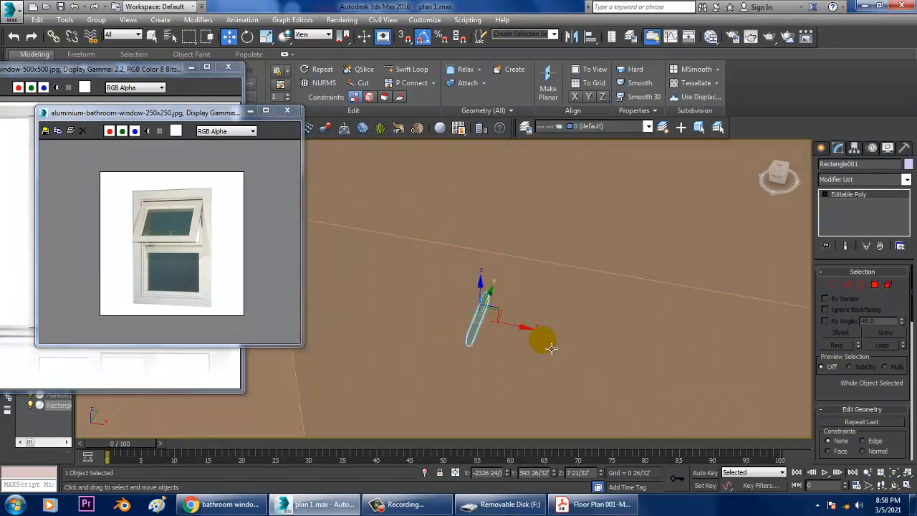
{"action": "scroll", "coordinate": [551, 348], "scroll_direction": "down", "scroll_amount": 5}
{"action": "middle_click_drag", "start_coordinate": [658, 367], "coordinate": [602, 335], "text": "alt"}
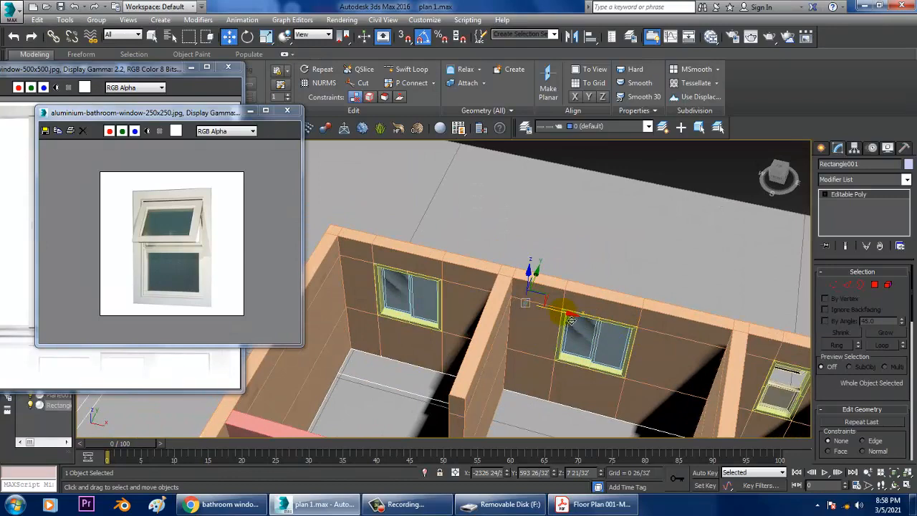
{"action": "key", "text": "z"}
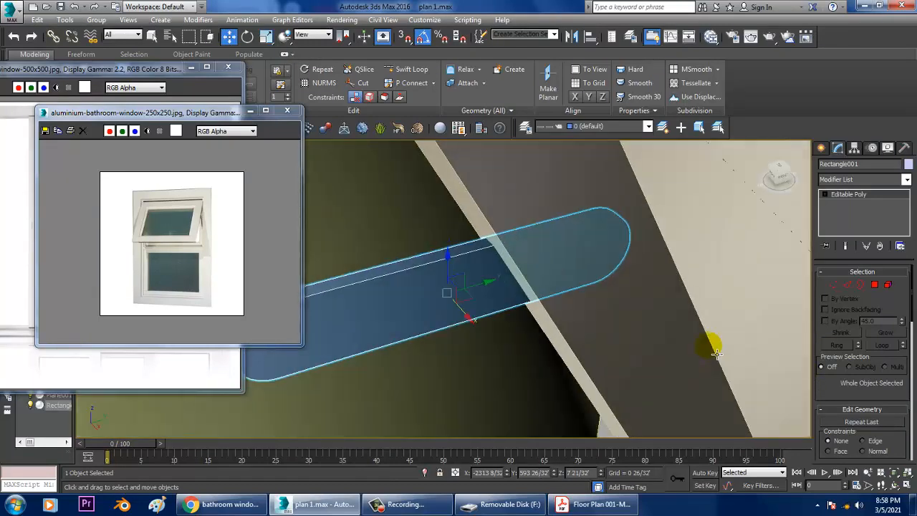
Nudge the rounded bar along X and Y to seat it against the inner side of the bathroom window frame.
{"action": "scroll", "coordinate": [684, 344], "scroll_direction": "down", "scroll_amount": 4}
{"action": "middle_click_drag", "start_coordinate": [668, 341], "coordinate": [639, 331], "text": "alt"}
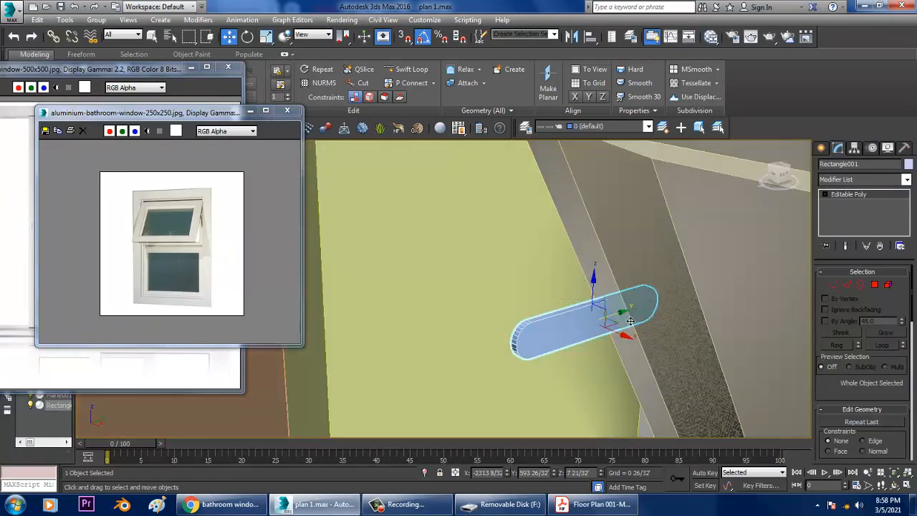
{"action": "key", "text": "r"}
{"action": "middle_click_drag", "start_coordinate": [570, 337], "coordinate": [555, 371], "text": "alt"}
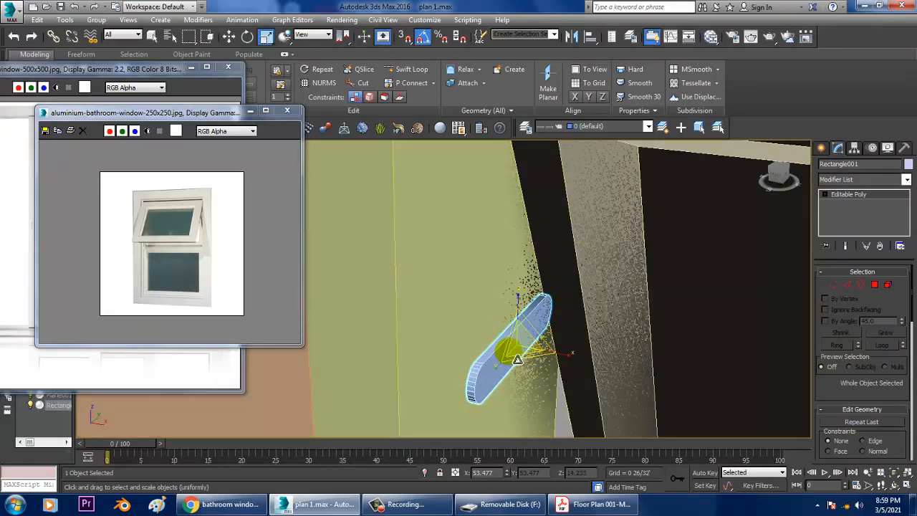
{"action": "middle_click_drag", "start_coordinate": [522, 344], "coordinate": [559, 380], "text": "alt"}
{"action": "key", "text": "w"}
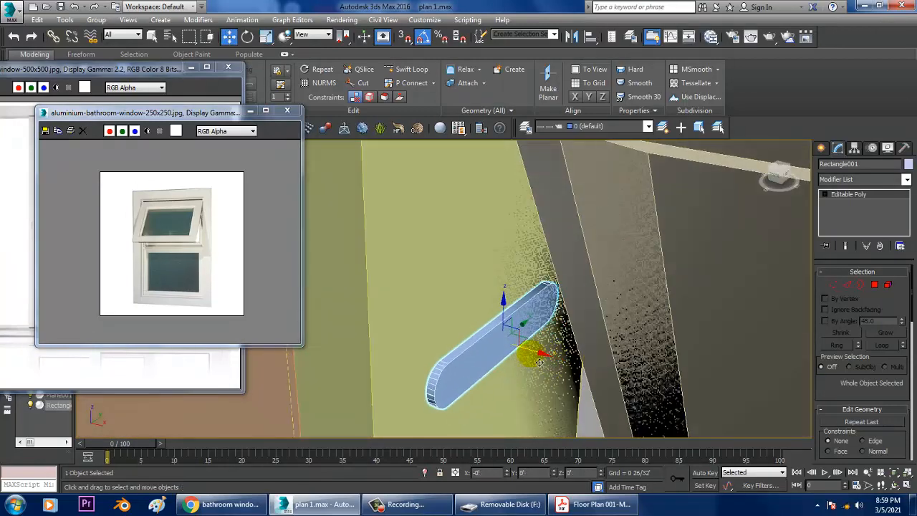
{"action": "scroll", "coordinate": [547, 365], "scroll_direction": "down", "scroll_amount": 8}
{"action": "middle_click_drag", "start_coordinate": [672, 376], "coordinate": [451, 323]}
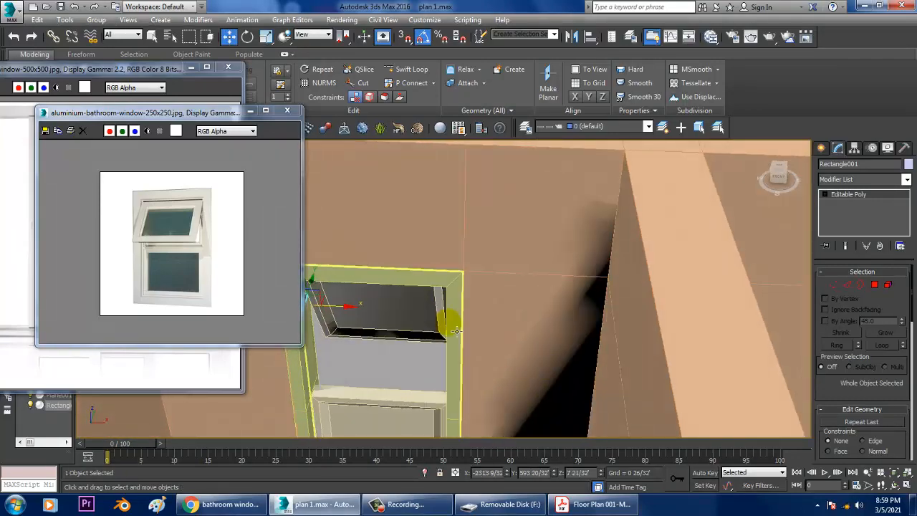
Clone the support arm as a single copy, Rectangle002, on the opposite side of the bathroom window and nudge it along X.
{"action": "middle_click_drag", "start_coordinate": [315, 285], "coordinate": [492, 371]}
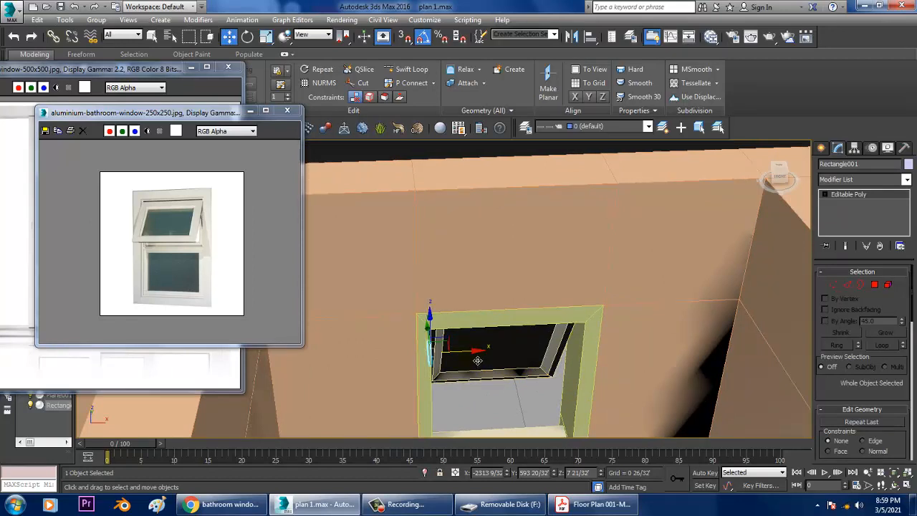
{"action": "left_click_drag", "start_coordinate": [477, 361], "coordinate": [591, 372]}
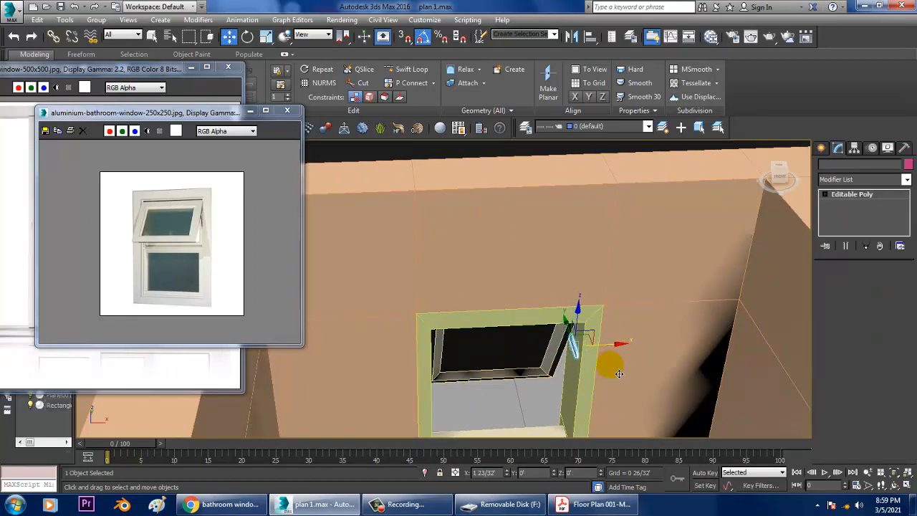
{"action": "left_click_drag", "start_coordinate": [620, 373], "coordinate": [430, 365], "text": "shift"}
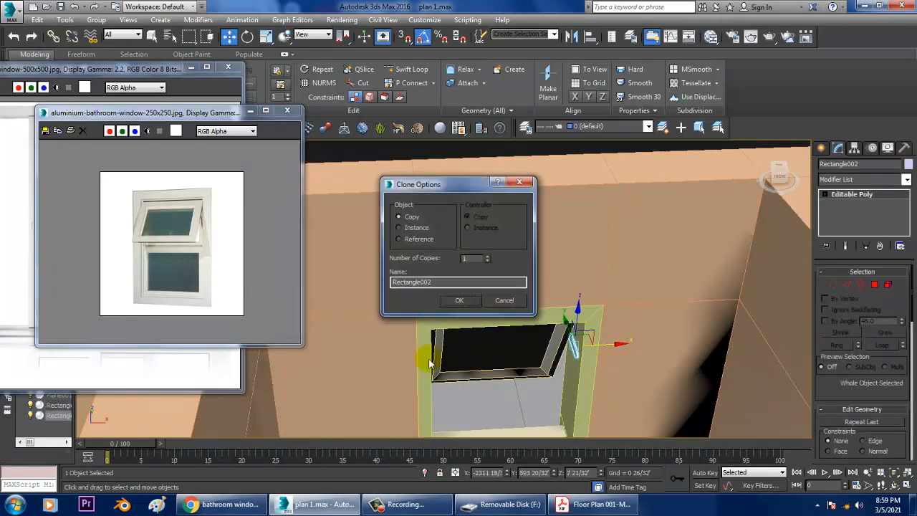
{"action": "left_click", "coordinate": [460, 301]}
{"action": "key", "text": "z"}
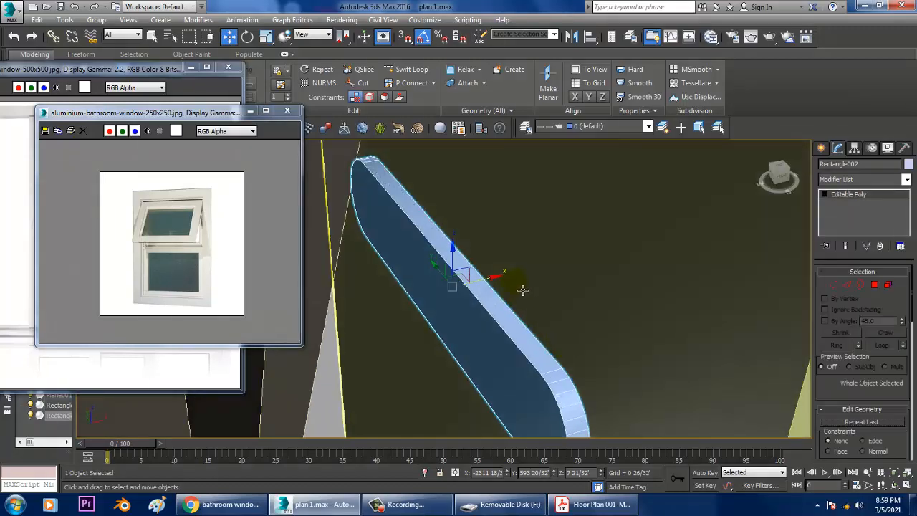
{"action": "left_click_drag", "start_coordinate": [491, 286], "coordinate": [507, 287]}
{"action": "scroll", "coordinate": [509, 287], "scroll_direction": "down", "scroll_amount": 8}
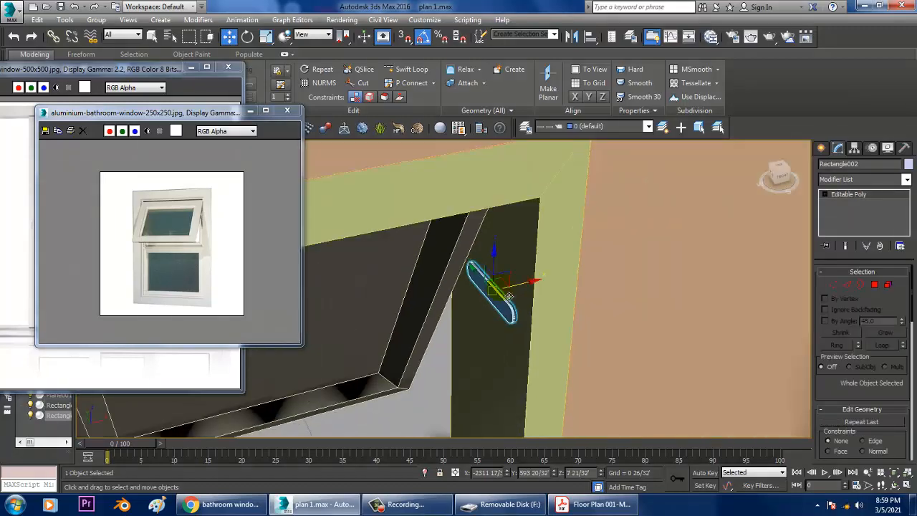
Examine the bathroom window with its tilted sash and support arms from outside the building.
{"action": "middle_click_drag", "start_coordinate": [511, 288], "coordinate": [608, 346], "text": "alt"}
{"action": "scroll", "coordinate": [549, 327], "scroll_direction": "down", "scroll_amount": 5}
{"action": "scroll", "coordinate": [608, 345], "scroll_direction": "up", "scroll_amount": 5}
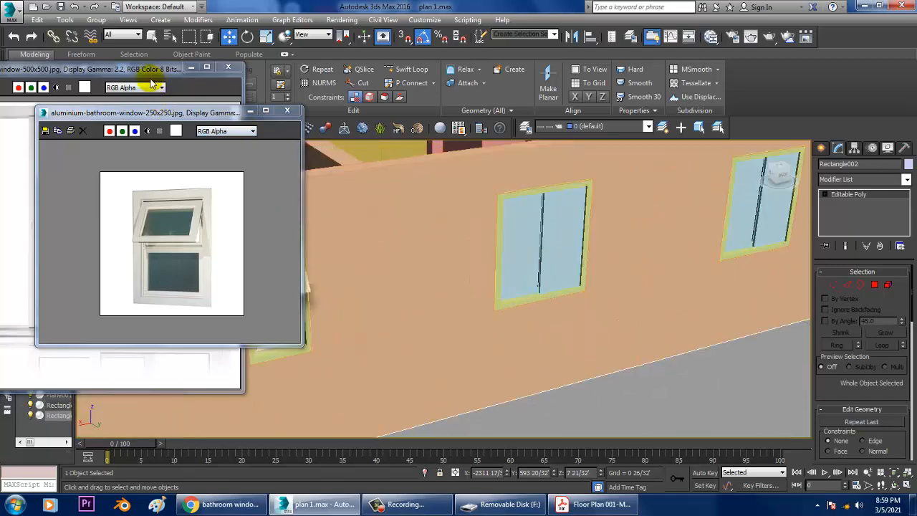
{"action": "middle_click_drag", "start_coordinate": [709, 263], "coordinate": [606, 285], "text": "alt"}
{"action": "scroll", "coordinate": [608, 279], "scroll_direction": "up", "scroll_amount": 4}
{"action": "middle_click_drag", "start_coordinate": [631, 229], "coordinate": [723, 234]}
{"action": "scroll", "coordinate": [510, 314], "scroll_direction": "down", "scroll_amount": 5}
{"action": "scroll", "coordinate": [513, 312], "scroll_direction": "up", "scroll_amount": 3}
{"action": "middle_click_drag", "start_coordinate": [558, 238], "coordinate": [507, 331]}
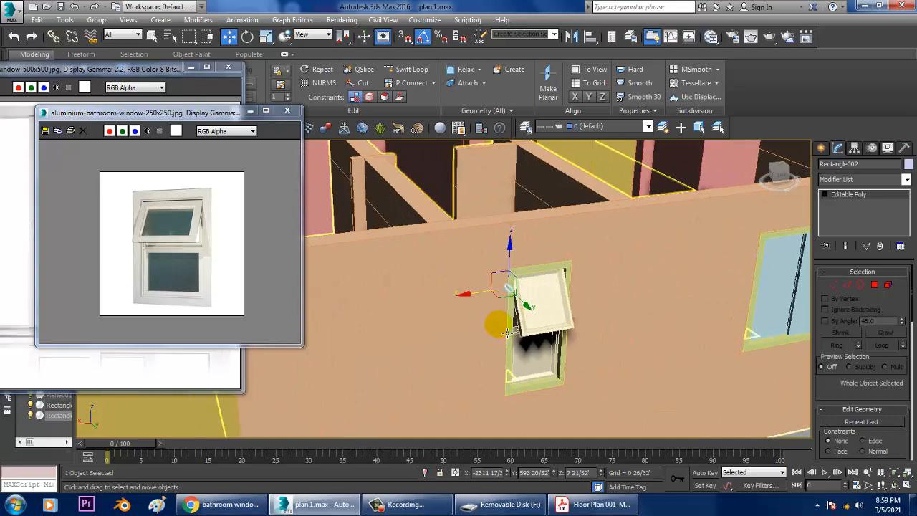
Select the outer wall in the top view and check the bathroom window positions in the floor plan PDF in Adobe Acrobat Reader.
{"action": "left_click", "coordinate": [417, 345]}
{"action": "key", "text": "alt+w"}
{"action": "left_click", "coordinate": [364, 245]}
{"action": "key", "text": "alt+w"}
{"action": "middle_click_drag", "start_coordinate": [525, 255], "coordinate": [552, 269]}
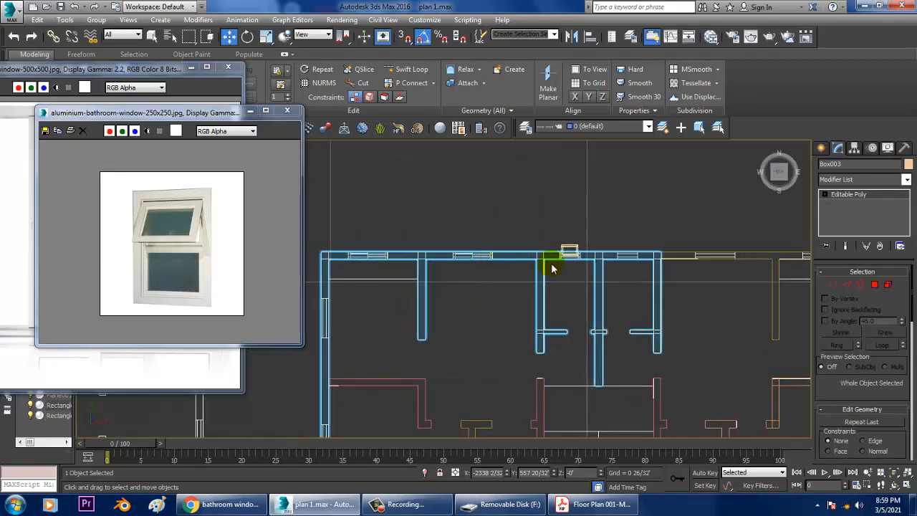
{"action": "left_click", "coordinate": [602, 504]}
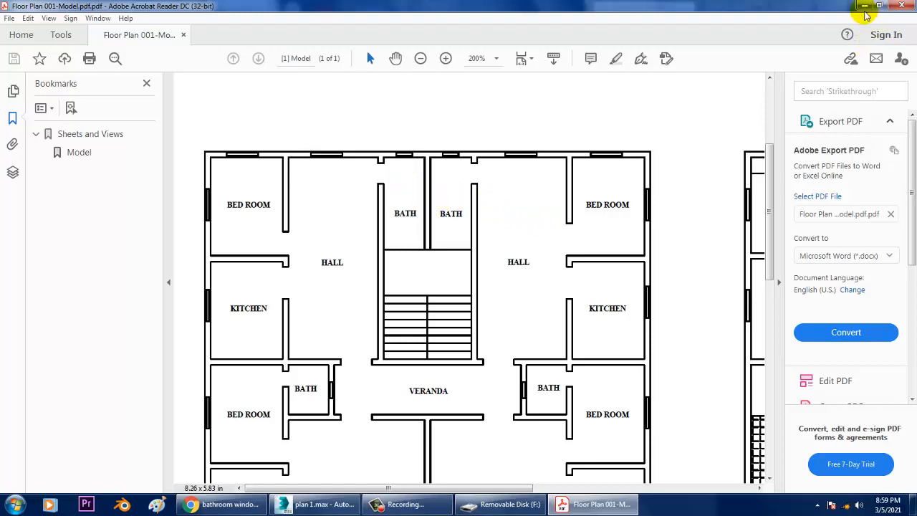
{"action": "left_click", "coordinate": [865, 8]}
Bridge the outer and inner wall polygons at the second bathroom's window position to cut the window opening.
{"action": "scroll", "coordinate": [637, 272], "scroll_direction": "up", "scroll_amount": 5}
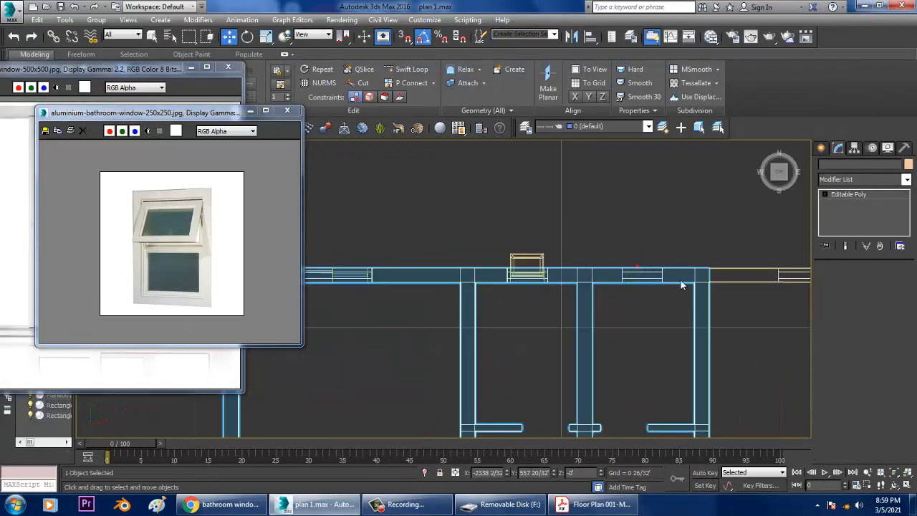
{"action": "left_click", "coordinate": [889, 287]}
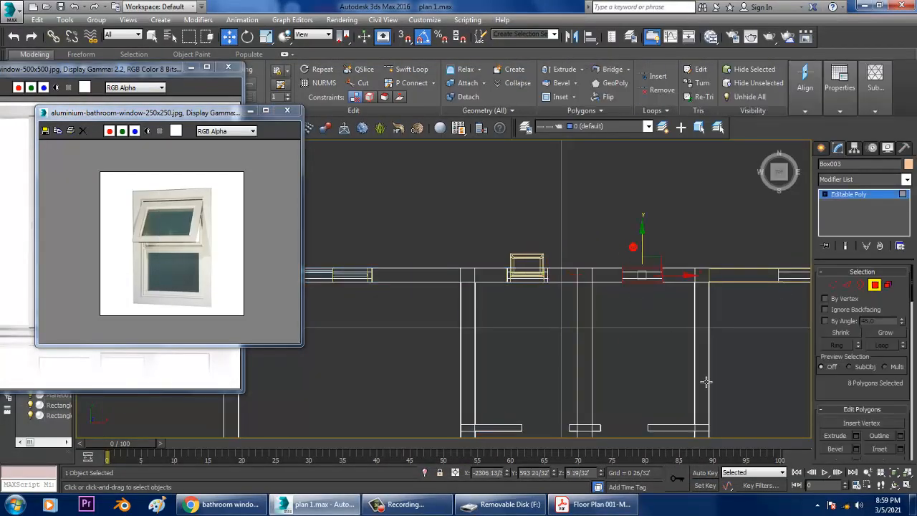
{"action": "middle_click_drag", "start_coordinate": [725, 390], "coordinate": [646, 363]}
{"action": "key", "text": "alt+w"}
{"action": "key", "text": "alt+w"}
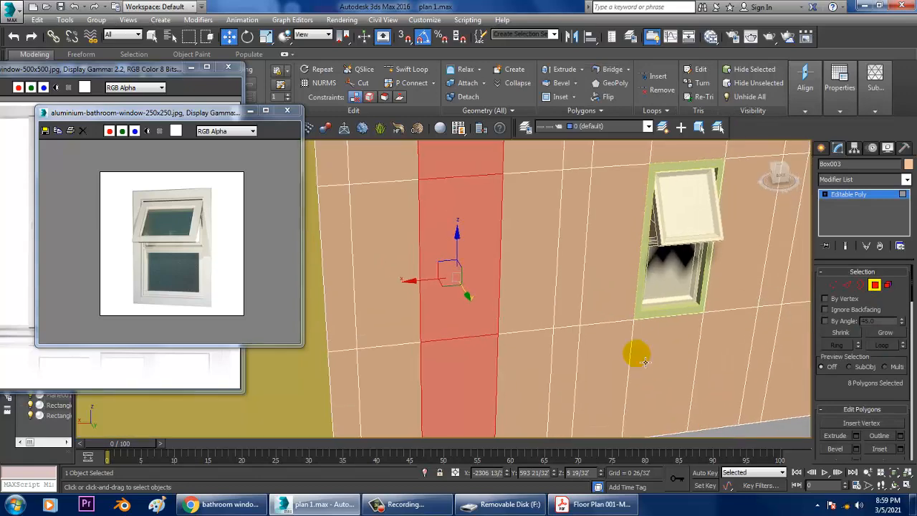
{"action": "left_click", "coordinate": [495, 258]}
{"action": "middle_click_drag", "start_coordinate": [497, 260], "coordinate": [667, 288], "text": "alt"}
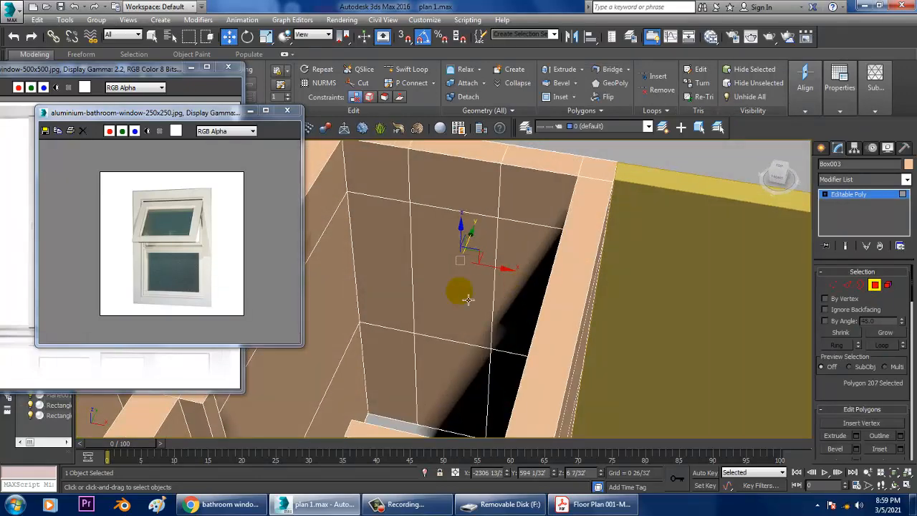
{"action": "left_click", "coordinate": [467, 298], "text": "ctrl"}
{"action": "scroll", "coordinate": [912, 391], "scroll_direction": "down", "scroll_amount": 2}
{"action": "left_click", "coordinate": [835, 422]}
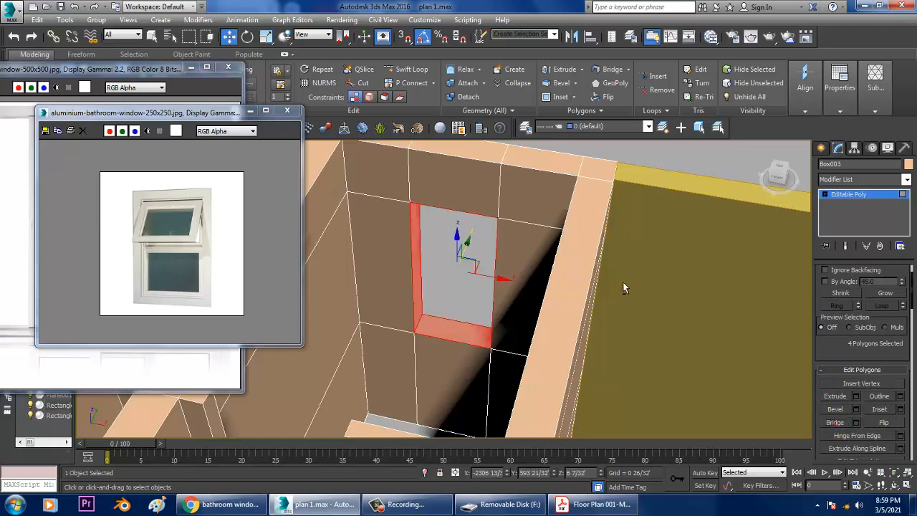
{"action": "middle_click_drag", "start_coordinate": [717, 301], "coordinate": [459, 281], "text": "alt"}
{"action": "left_click", "coordinate": [858, 194]}
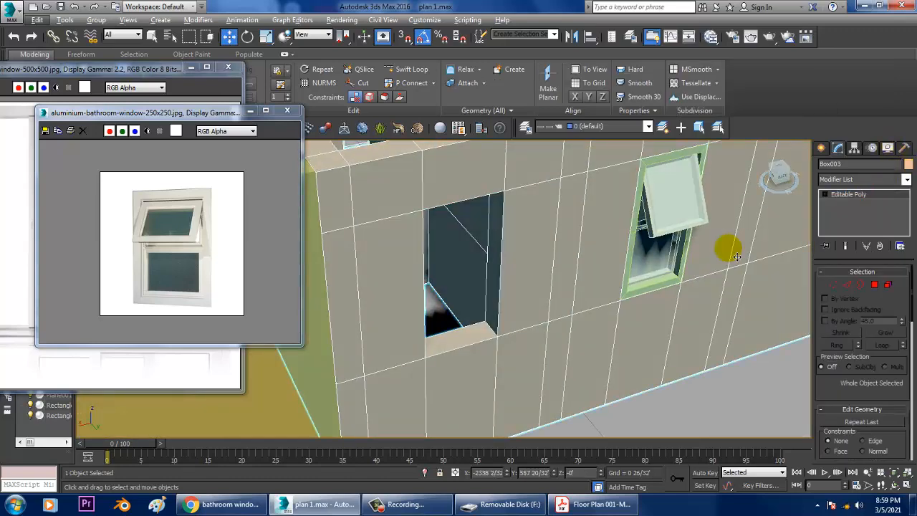
Select all five objects that make up the finished bathroom window, including its frame, sashes and support arms.
{"action": "middle_click_drag", "start_coordinate": [727, 248], "coordinate": [609, 216], "text": "alt"}
{"action": "middle_click_drag", "start_coordinate": [738, 270], "coordinate": [902, 393]}
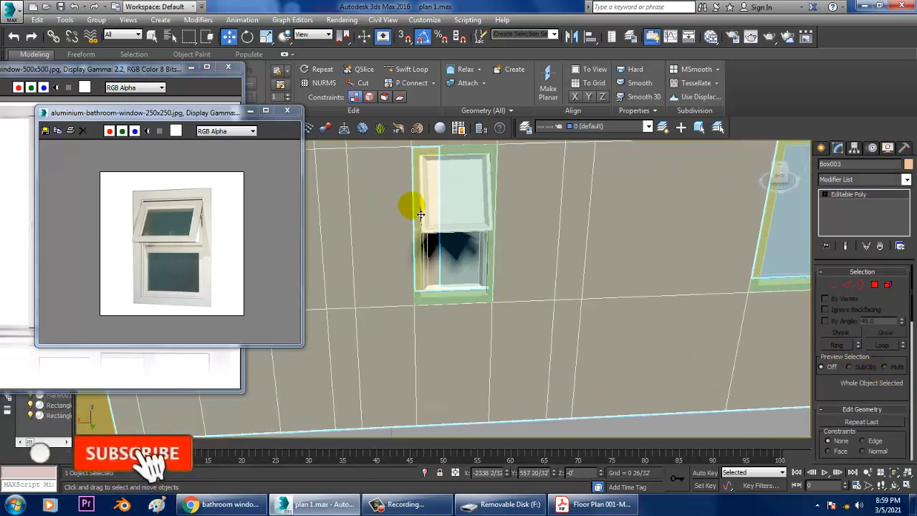
{"action": "left_click", "coordinate": [469, 217]}
{"action": "middle_click_drag", "start_coordinate": [469, 218], "coordinate": [575, 211], "text": "alt"}
{"action": "left_click", "coordinate": [421, 247], "text": "ctrl"}
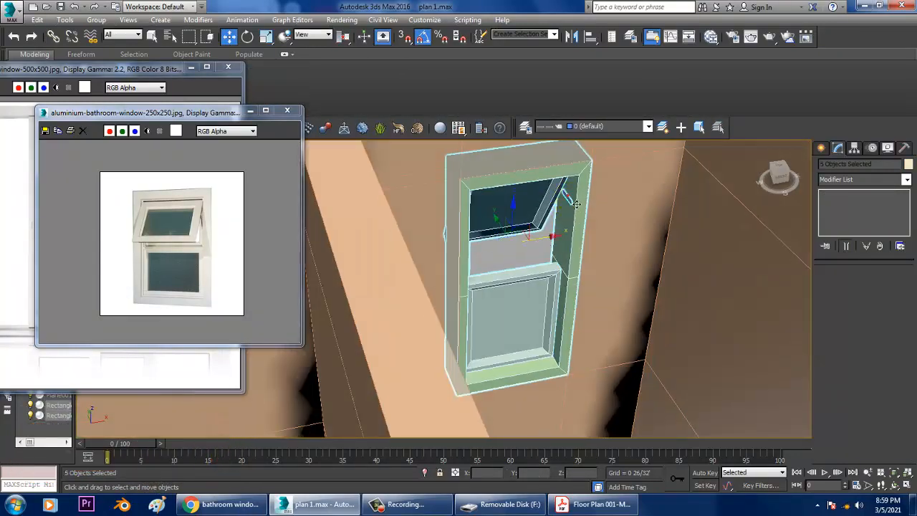
Clone the selected bathroom window along X in the top view and place the copy in the second bathroom's wall opening.
{"action": "key", "text": "alt+w"}
{"action": "right_click", "coordinate": [362, 190]}
{"action": "key", "text": "alt+w"}
{"action": "left_click_drag", "start_coordinate": [503, 246], "coordinate": [715, 289]}
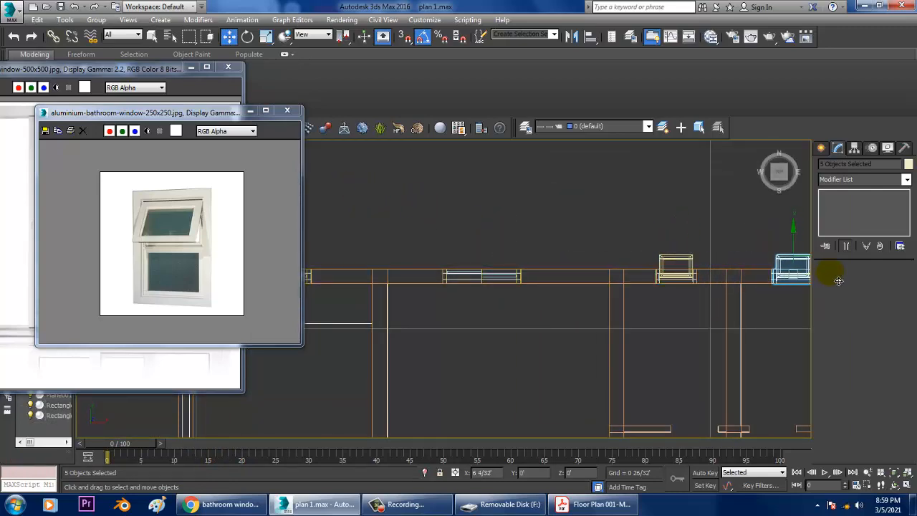
{"action": "left_click", "coordinate": [468, 301]}
{"action": "key", "text": "z"}
{"action": "mouse_move", "coordinate": [589, 296]}
{"action": "middle_mouse_down"}
{"action": "mouse_move", "coordinate": [567, 294]}
{"action": "mouse_move", "coordinate": [621, 290]}
{"action": "middle_mouse_up"}
{"action": "scroll", "coordinate": [570, 294], "scroll_direction": "down", "scroll_amount": 3}
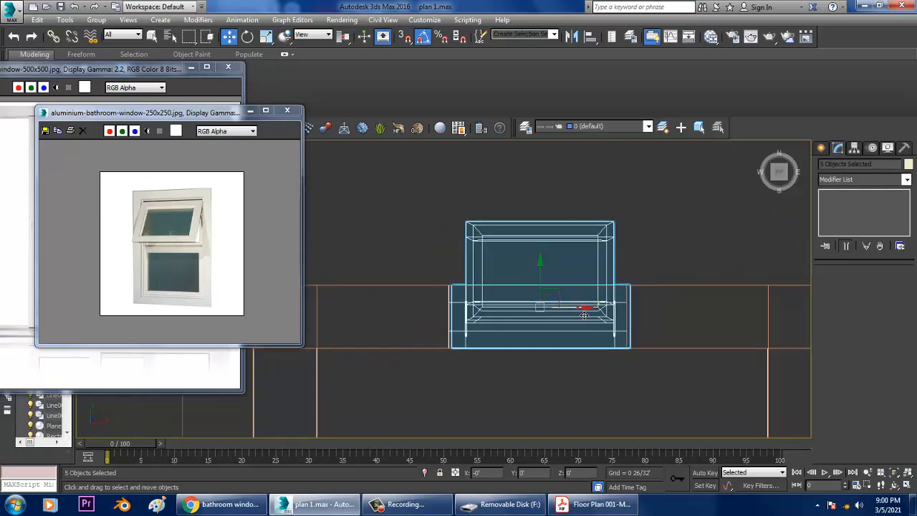
Examine both bathroom windows and the surrounding walls of the building in the perspective view.
{"action": "key", "text": "alt+w"}
{"action": "right_click", "coordinate": [640, 364]}
{"action": "key", "text": "alt+w"}
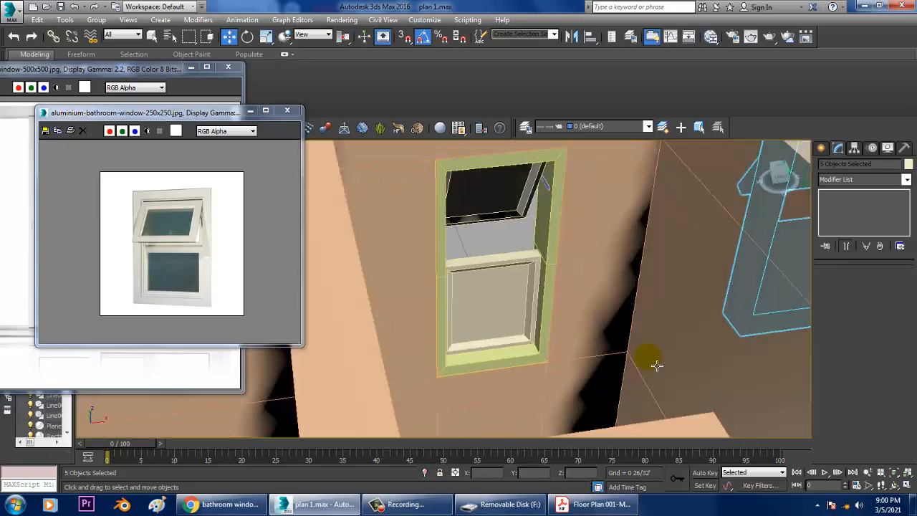
{"action": "scroll", "coordinate": [655, 366], "scroll_direction": "down", "scroll_amount": 4}
{"action": "middle_click_drag", "start_coordinate": [654, 365], "coordinate": [601, 336], "text": "alt"}
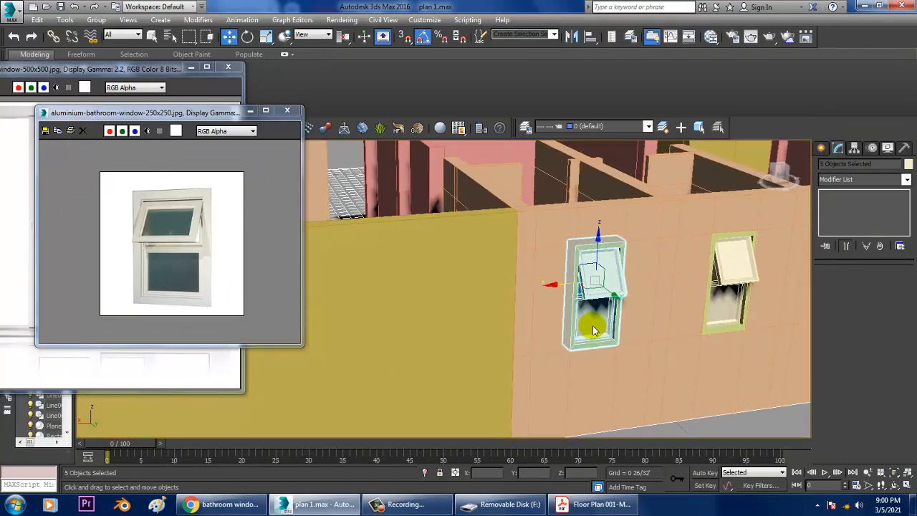
{"action": "middle_click_drag", "start_coordinate": [532, 323], "coordinate": [468, 326]}
{"action": "scroll", "coordinate": [468, 326], "scroll_direction": "down", "scroll_amount": 4}
{"action": "middle_click_drag", "start_coordinate": [742, 334], "coordinate": [595, 329]}
{"action": "middle_click_drag", "start_coordinate": [466, 301], "coordinate": [660, 336], "text": "alt"}
{"action": "middle_click_drag", "start_coordinate": [518, 359], "coordinate": [724, 409], "text": "alt"}
{"action": "middle_click_drag", "start_coordinate": [692, 384], "coordinate": [612, 334]}
{"action": "scroll", "coordinate": [599, 367], "scroll_direction": "up", "scroll_amount": 5}
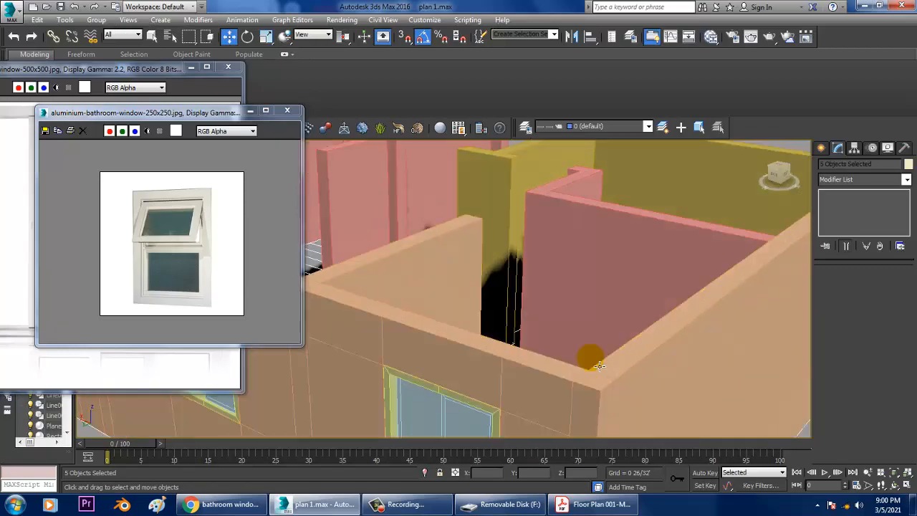
{"action": "middle_click_drag", "start_coordinate": [681, 379], "coordinate": [600, 368], "text": "alt"}
{"action": "scroll", "coordinate": [600, 368], "scroll_direction": "down", "scroll_amount": 5}
{"action": "middle_click_drag", "start_coordinate": [466, 337], "coordinate": [676, 367], "text": "alt"}
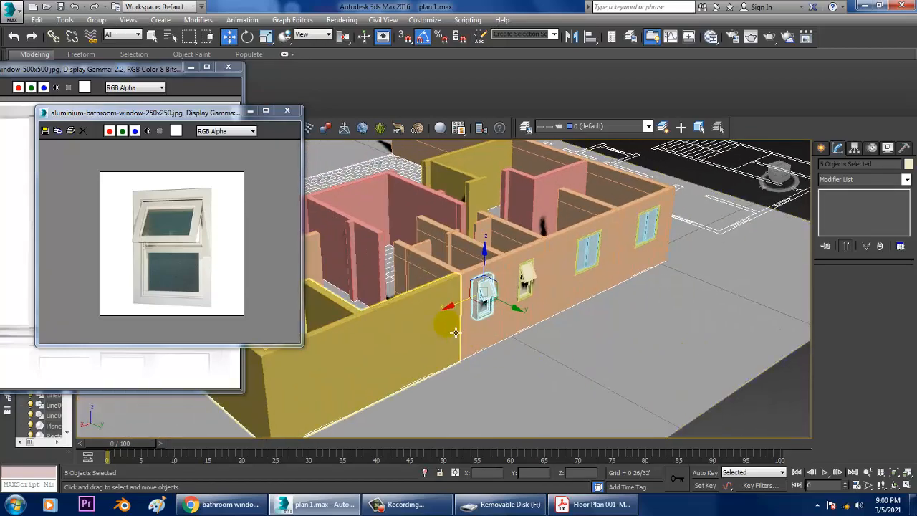
Select the yellow side wall, check the window positions across the floor plan PDF in Adobe Acrobat Reader, and return to 3ds Max.
{"action": "left_click", "coordinate": [456, 333]}
{"action": "left_click", "coordinate": [595, 504]}
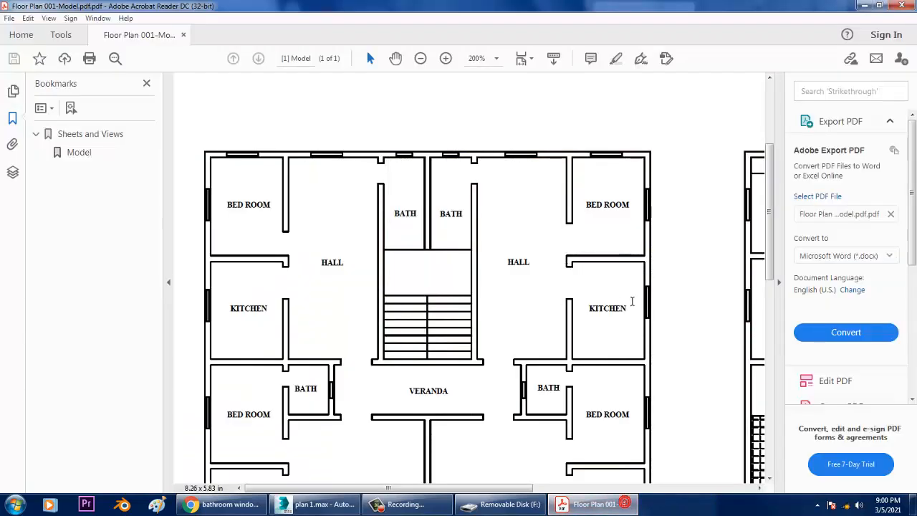
{"action": "scroll", "coordinate": [574, 318], "scroll_direction": "up", "scroll_amount": 3}
{"action": "scroll", "coordinate": [584, 304], "scroll_direction": "right", "scroll_amount": 3, "text": "shift"}
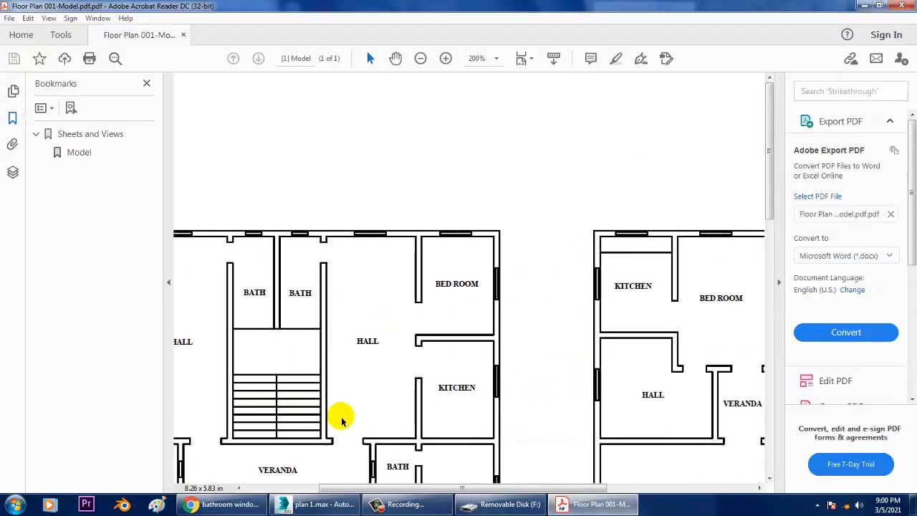
{"action": "scroll", "coordinate": [469, 349], "scroll_direction": "right", "scroll_amount": 6, "text": "shift"}
{"action": "middle_click_drag", "start_coordinate": [550, 374], "coordinate": [672, 345]}
{"action": "left_click_drag", "start_coordinate": [774, 209], "coordinate": [781, 268]}
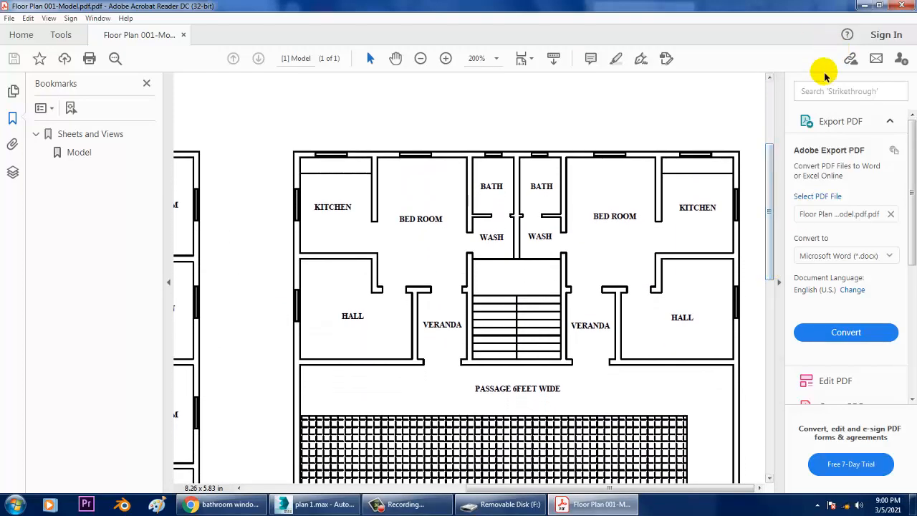
{"action": "left_click", "coordinate": [877, 5]}
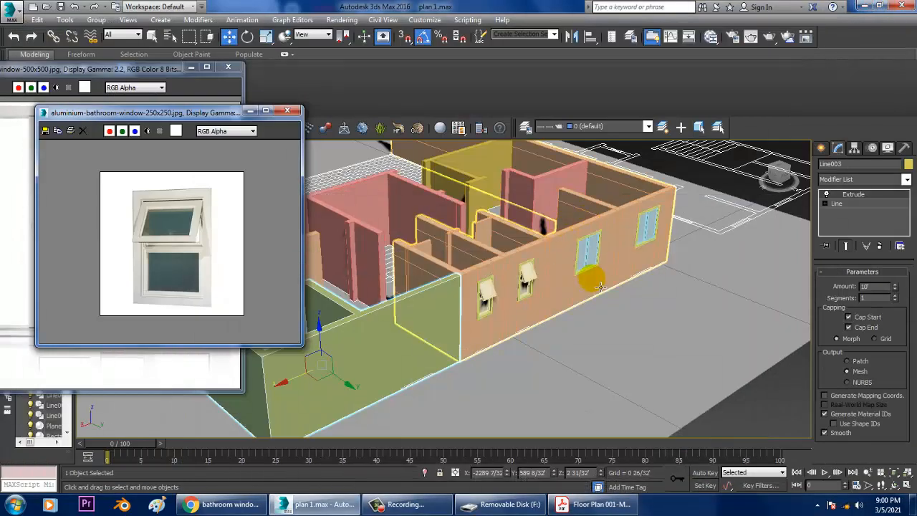
Select a pane of the sliding window nearest the bathrooms and minimize both window reference images to clear the view of the outer wall.
{"action": "left_click", "coordinate": [595, 262]}
{"action": "scroll", "coordinate": [579, 255], "scroll_direction": "up", "scroll_amount": 10}
{"action": "middle_click_drag", "start_coordinate": [554, 263], "coordinate": [606, 293], "text": "alt"}
{"action": "scroll", "coordinate": [617, 292], "scroll_direction": "down", "scroll_amount": 5}
{"action": "scroll", "coordinate": [539, 297], "scroll_direction": "down", "scroll_amount": 5}
{"action": "left_click", "coordinate": [250, 112]}
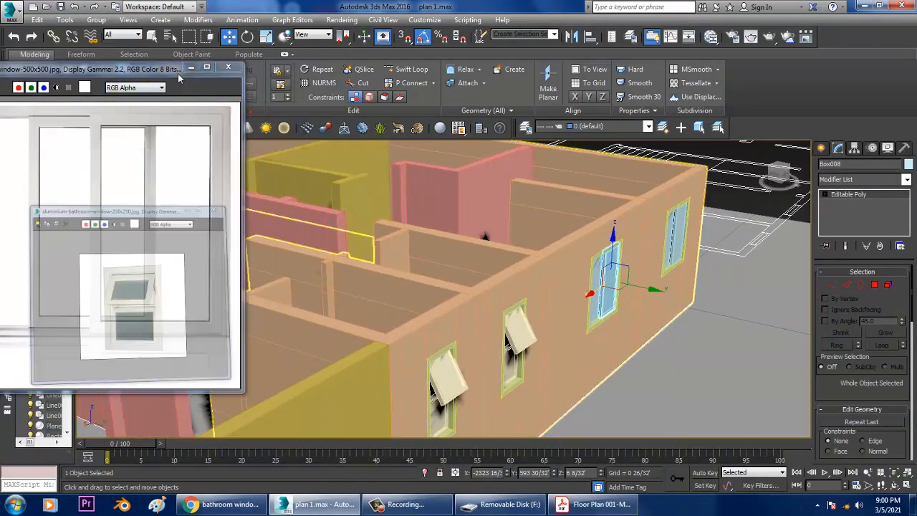
{"action": "left_click", "coordinate": [190, 66]}
{"action": "middle_click_drag", "start_coordinate": [487, 294], "coordinate": [538, 323], "text": "alt"}
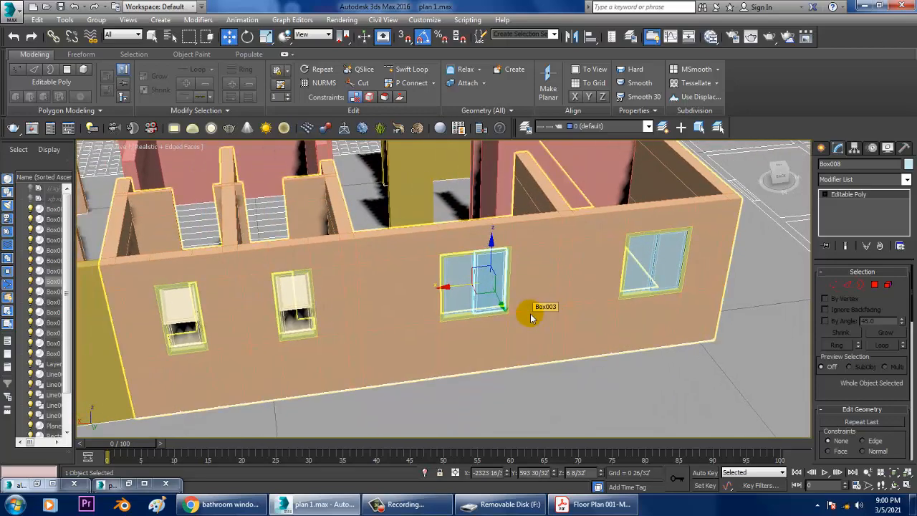